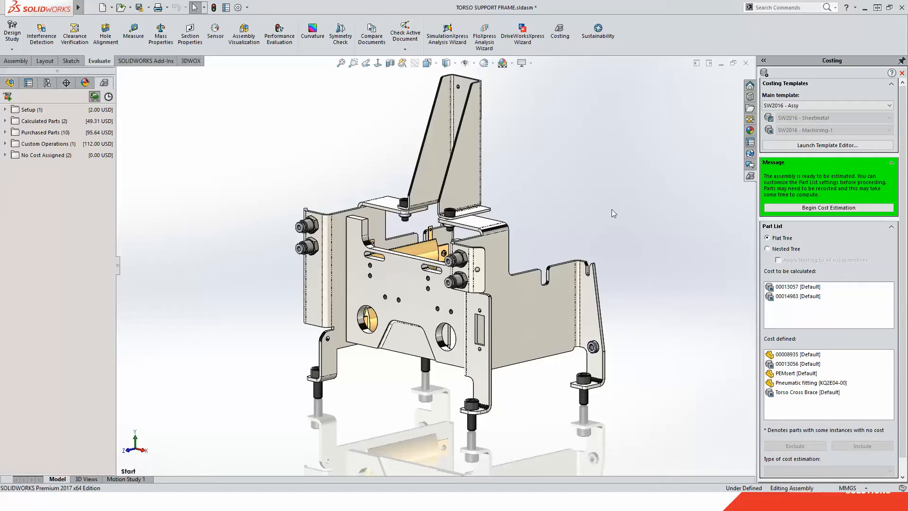
Launch the costing template editor and open the machining template linked to the SW2016 - Assy template for editing.
click(827, 146)
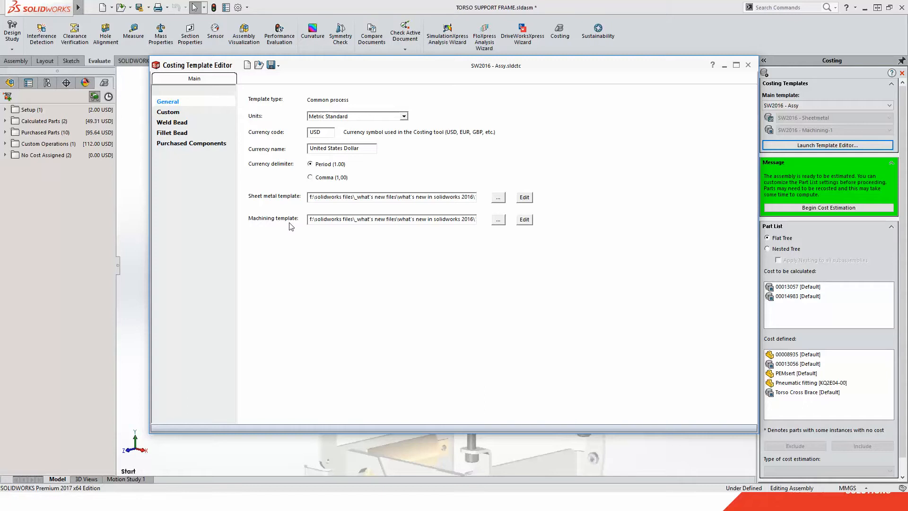
click(498, 221)
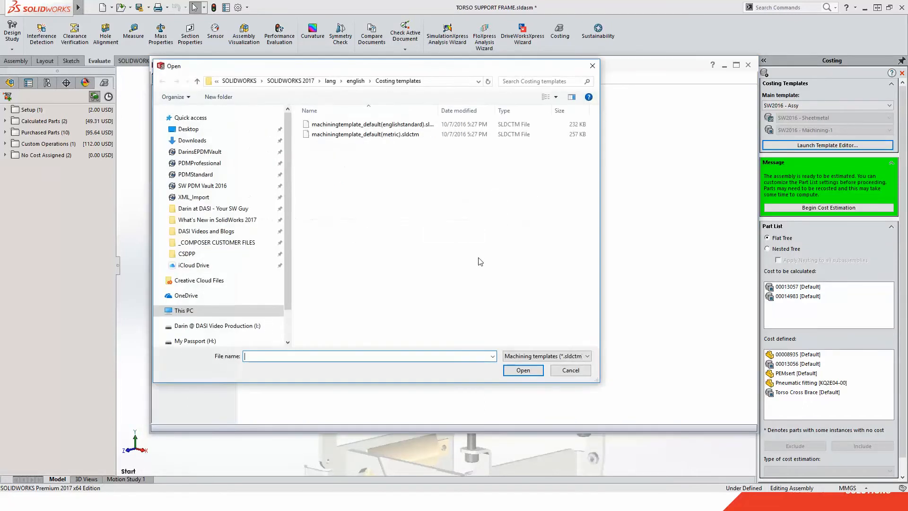
click(570, 369)
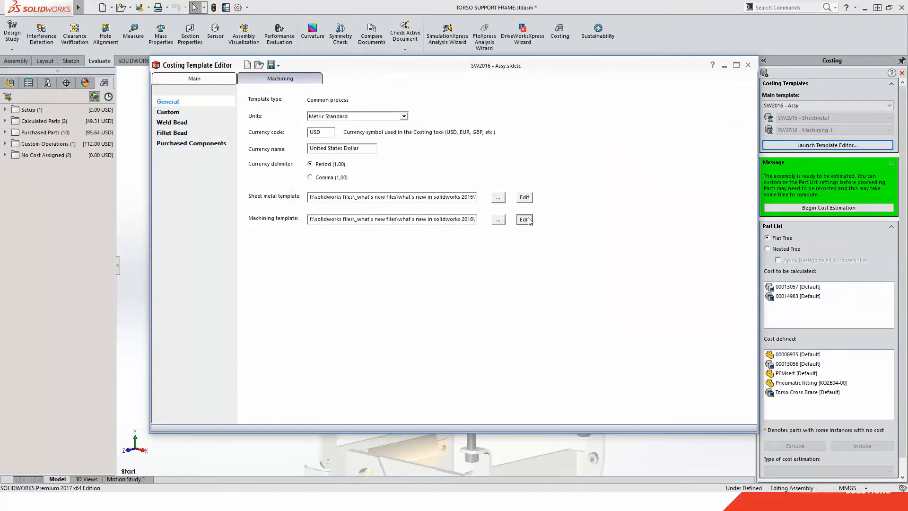
click(282, 79)
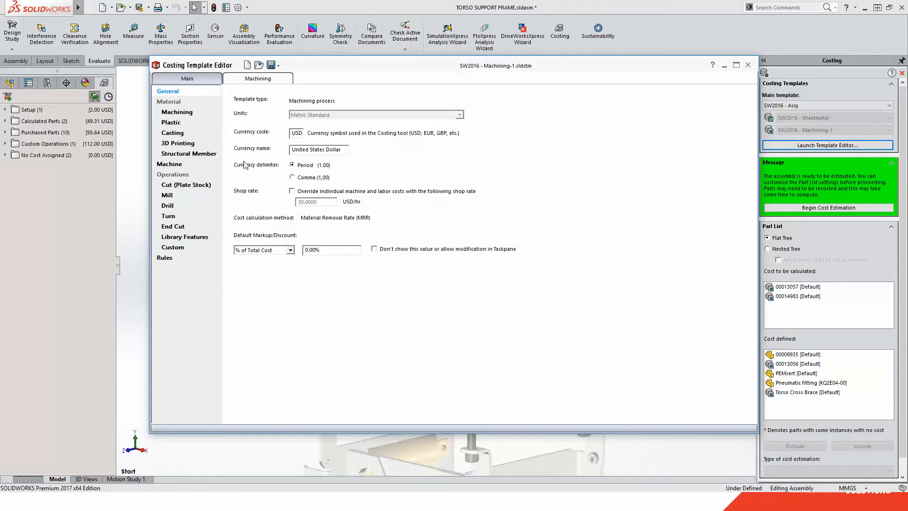
Examine the machining template's material pricing for machined stock, plastic molding and casting.
click(176, 113)
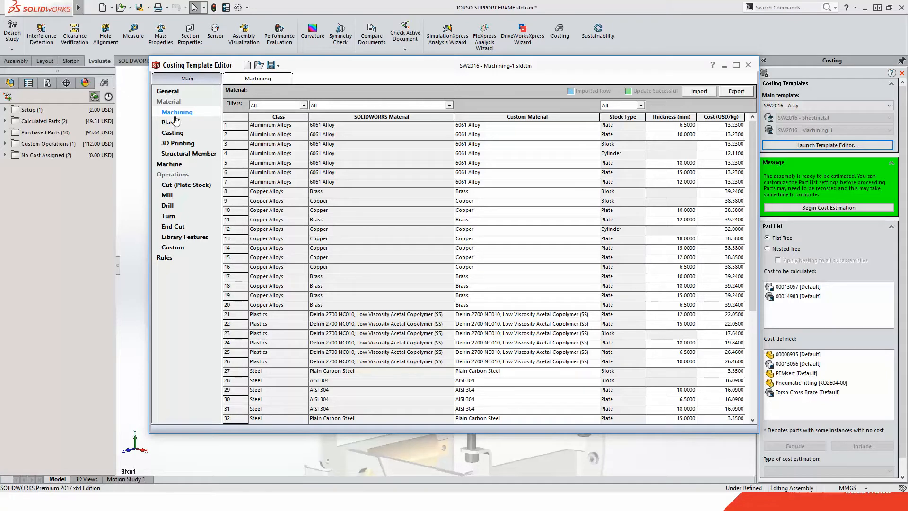
drag(752, 154, 745, 186)
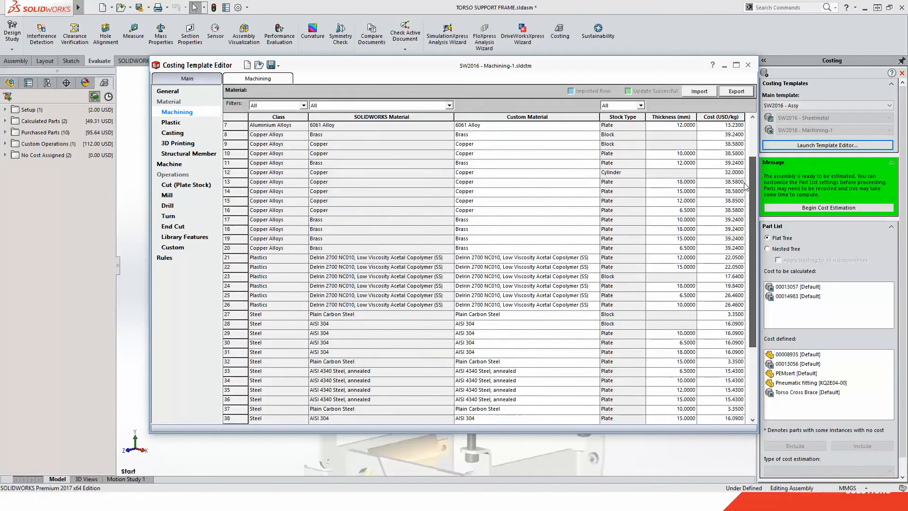
click(176, 124)
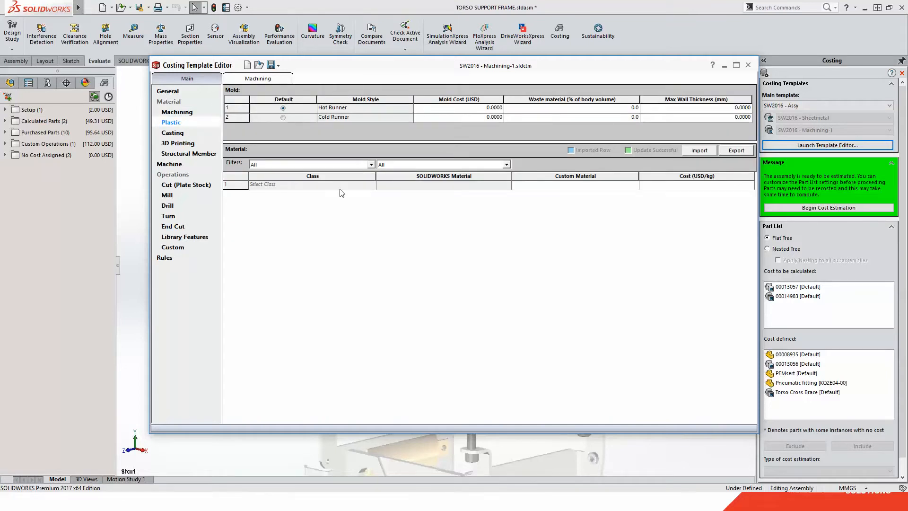
click(174, 134)
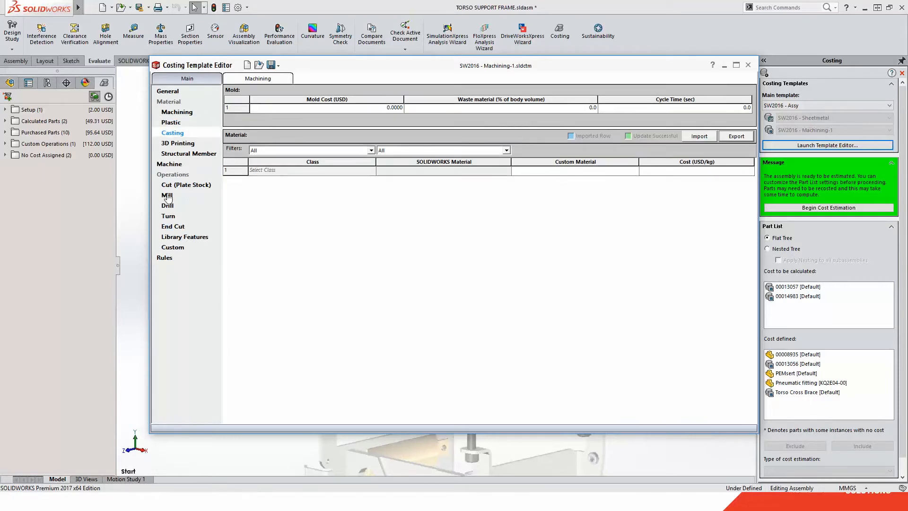
Examine the machine and labor rates and the mill's setup distribution choices, keeping Applied Once Per Part.
click(169, 165)
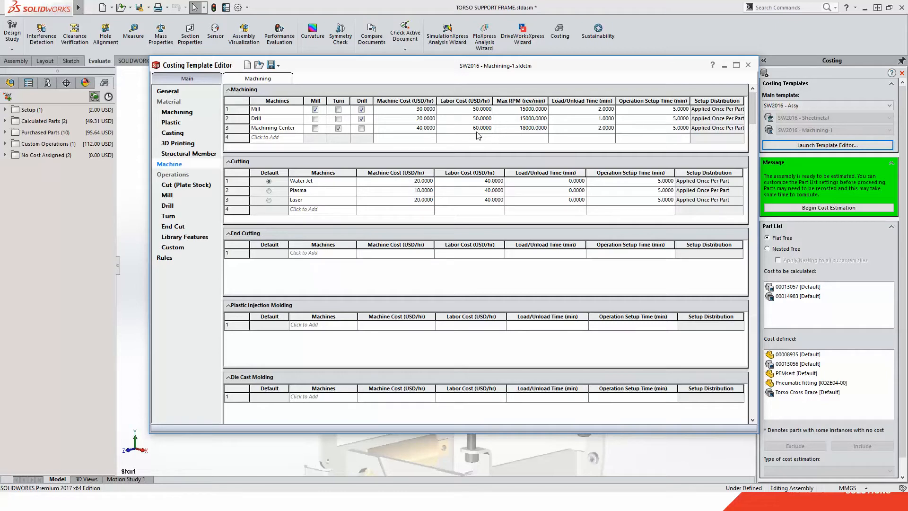
click(704, 111)
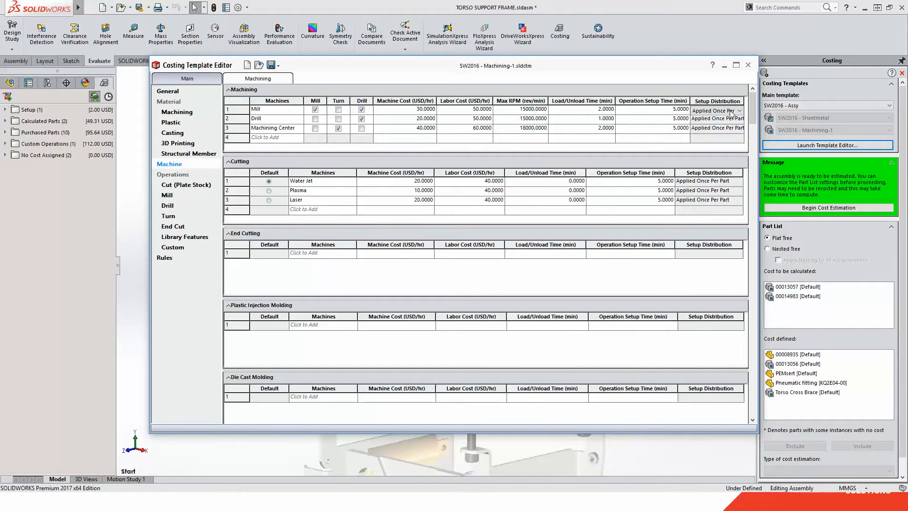
click(707, 110)
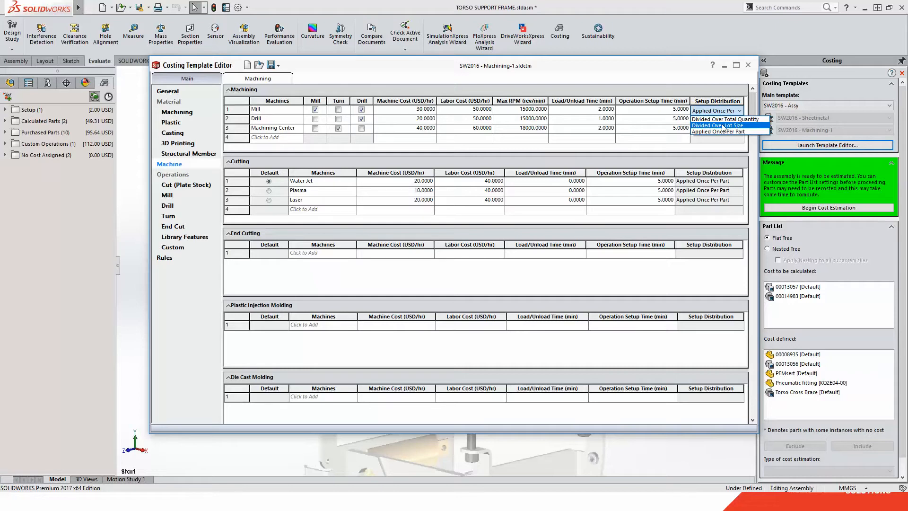
click(717, 131)
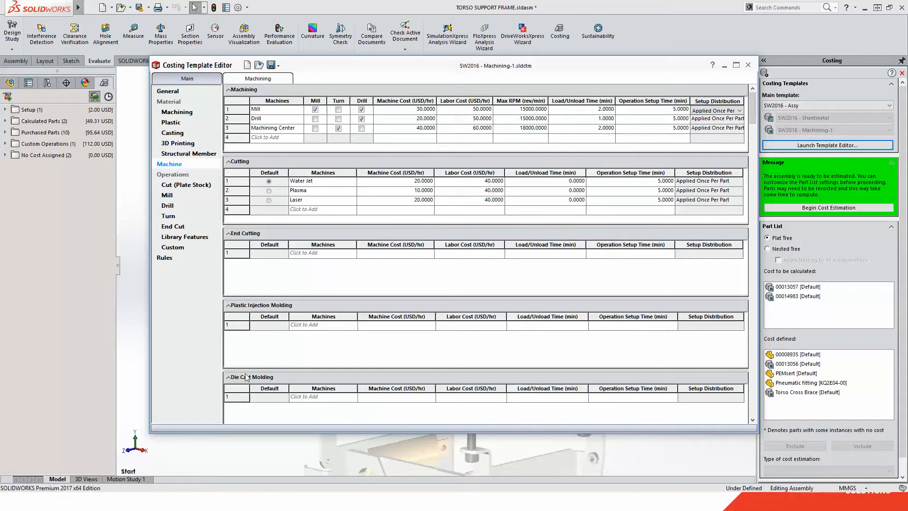
Open the machiningtemplate_default(metric).sldctm costing template without saving changes to the current templates.
click(258, 65)
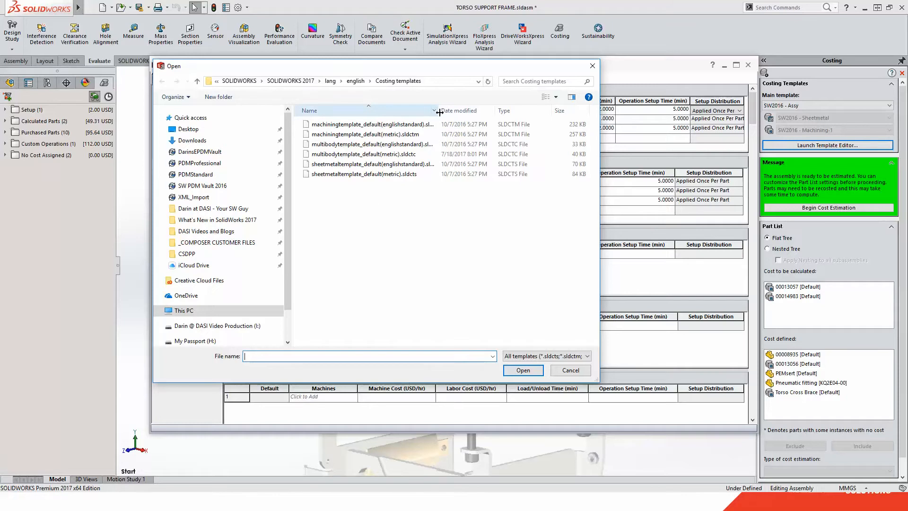
drag(438, 112, 483, 112)
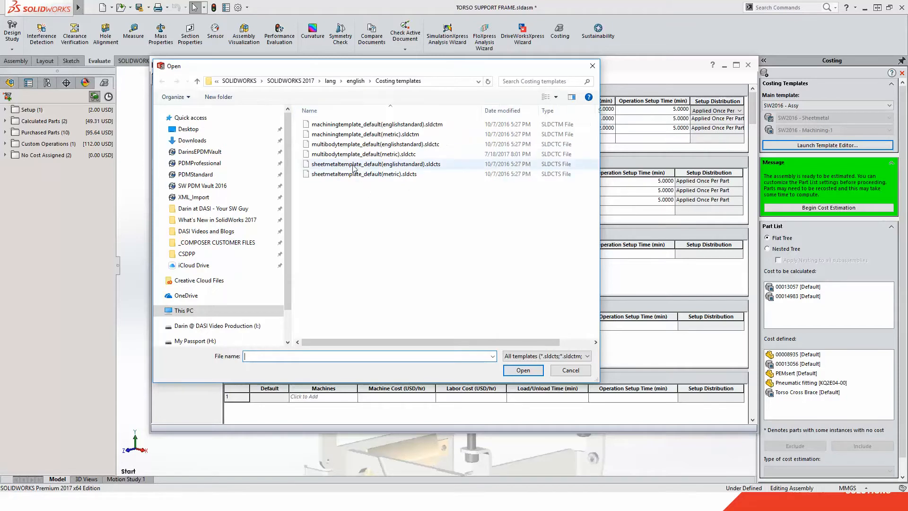
double_click(352, 136)
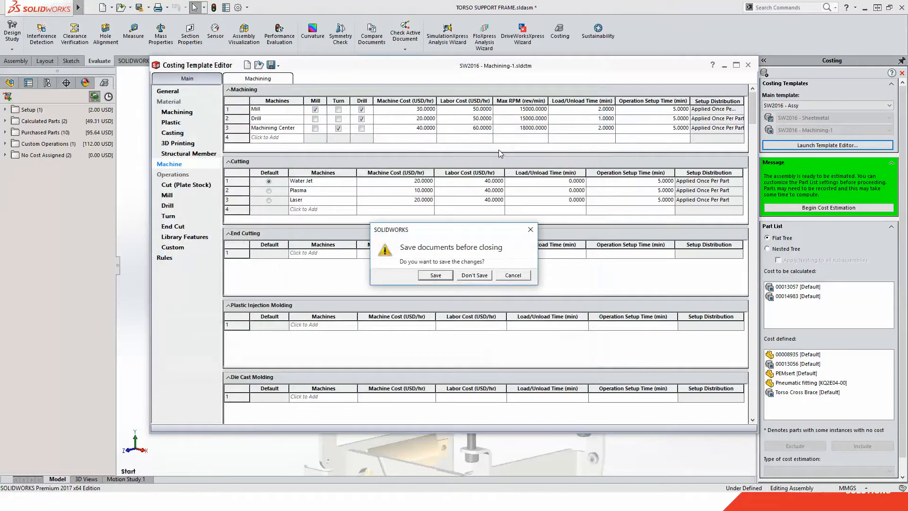
click(473, 277)
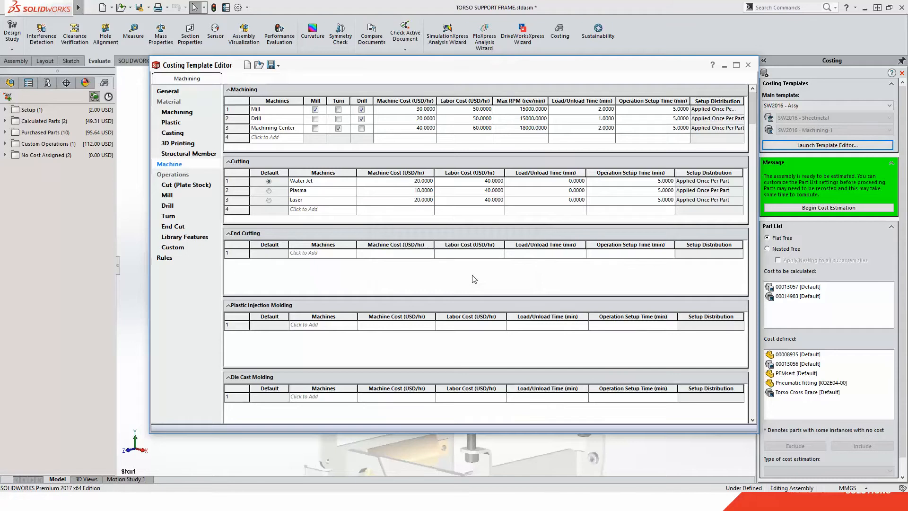
Examine the default metric template's machining material costs, machine rates and plate stock cutting times.
click(175, 112)
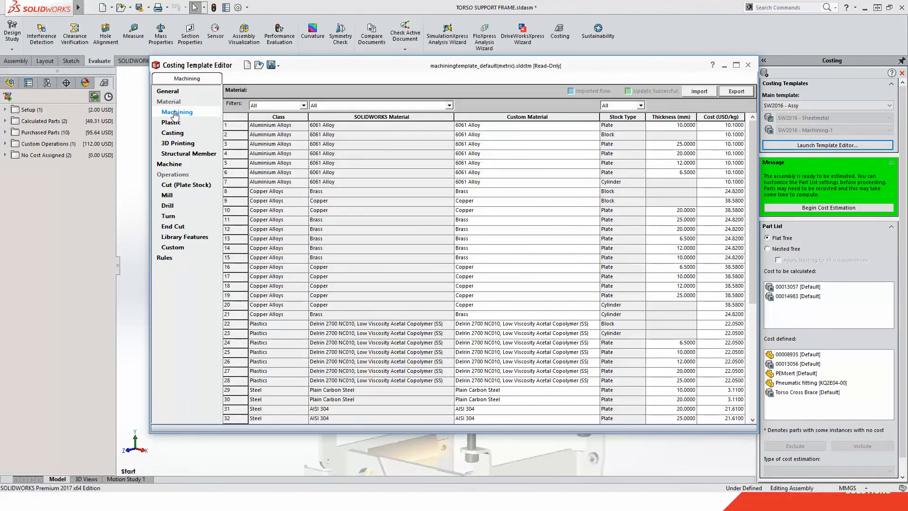
click(168, 166)
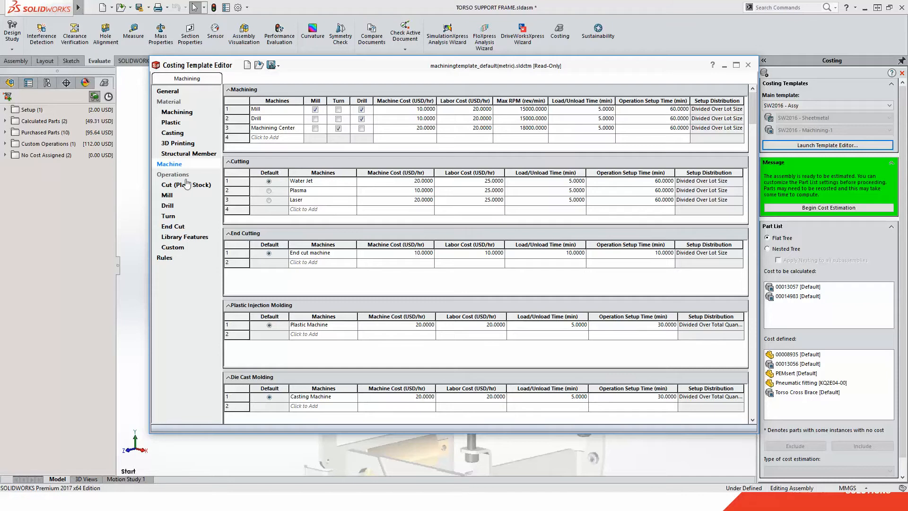
click(173, 186)
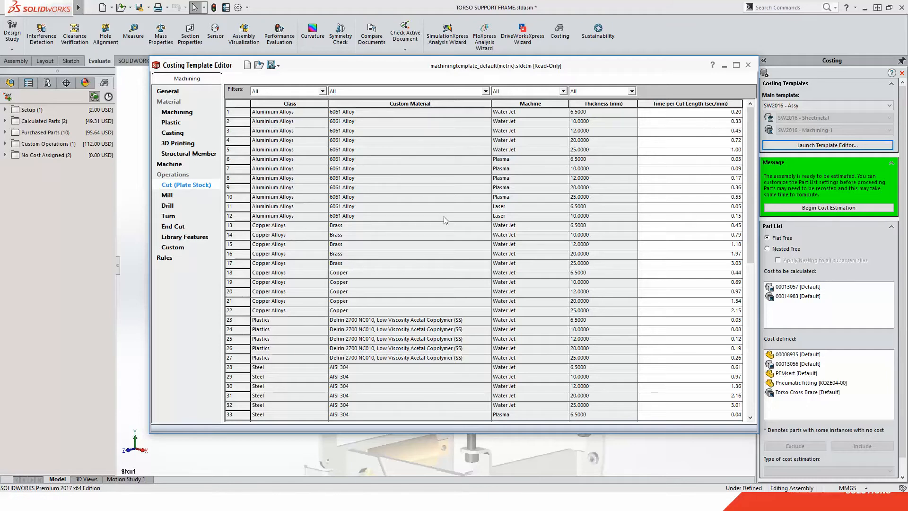
Examine the template's mill and drill tool parameters, library feature costs and custom operations.
click(168, 196)
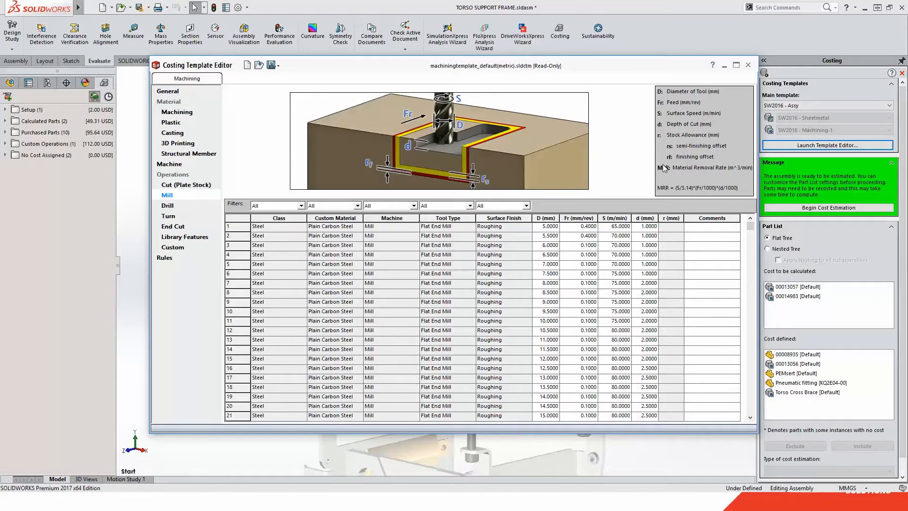
drag(749, 227, 747, 354)
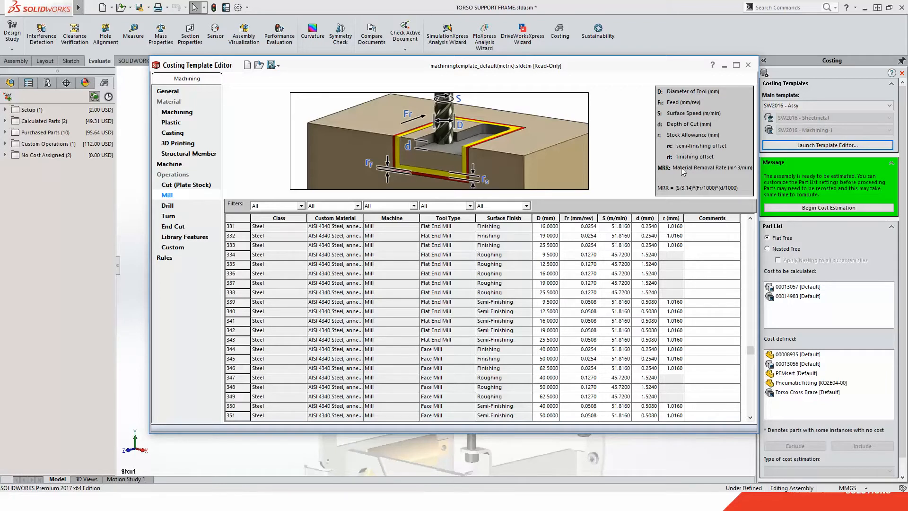
click(174, 209)
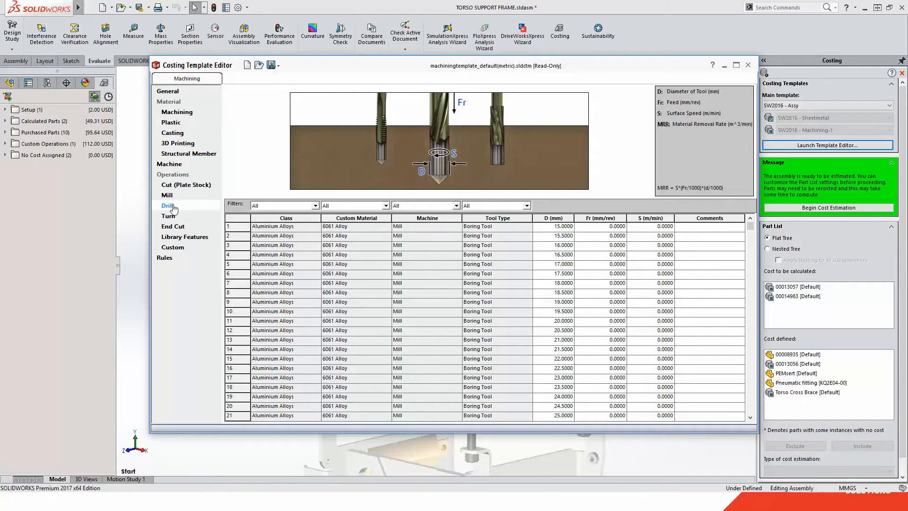
click(180, 238)
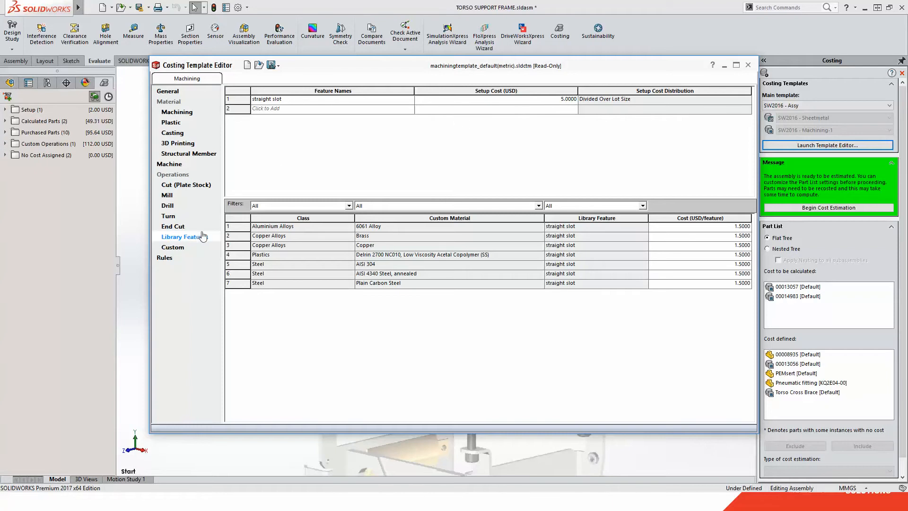
click(171, 248)
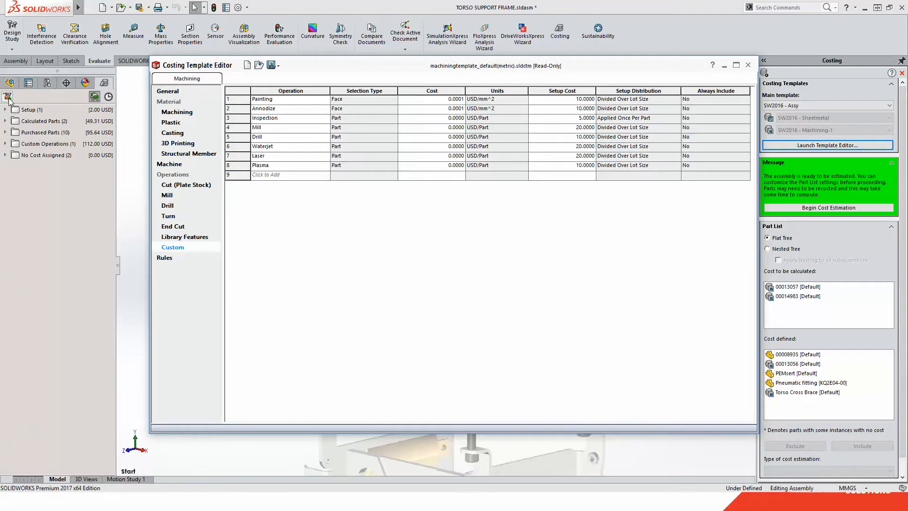
Examine the Mill Large Holes, Drill Tool Size and Finishing Tool Size rule definitions, and close the template editor.
click(165, 260)
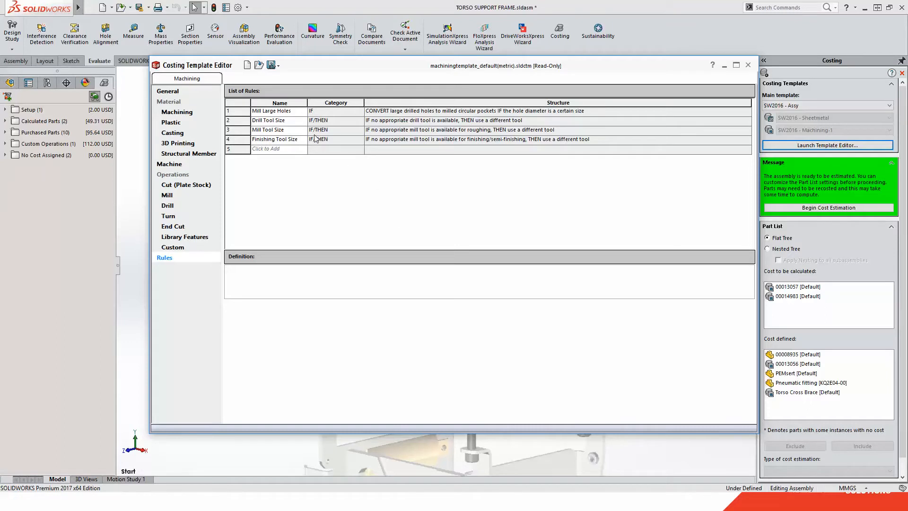
click(274, 111)
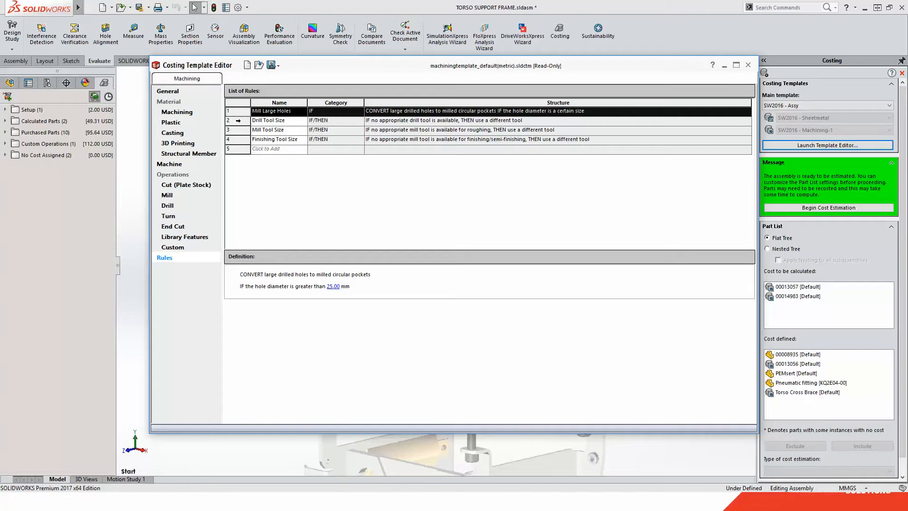
click(242, 122)
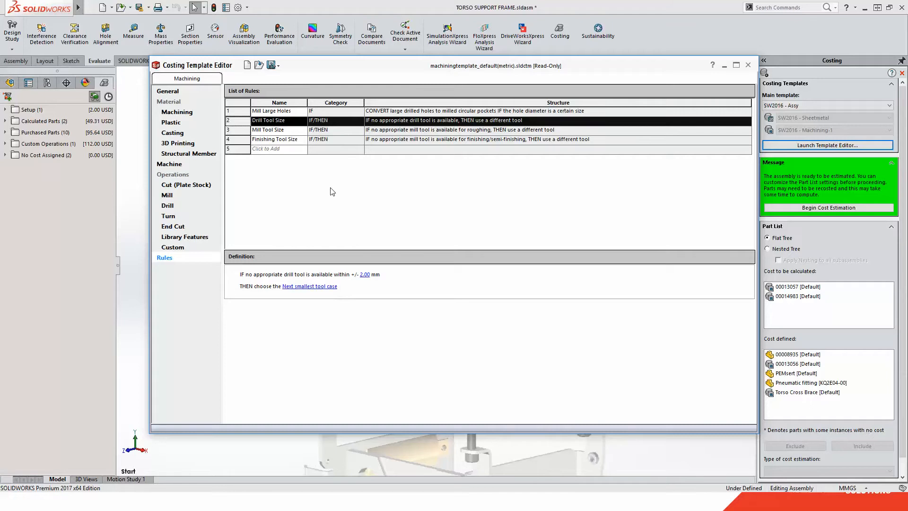
click(253, 140)
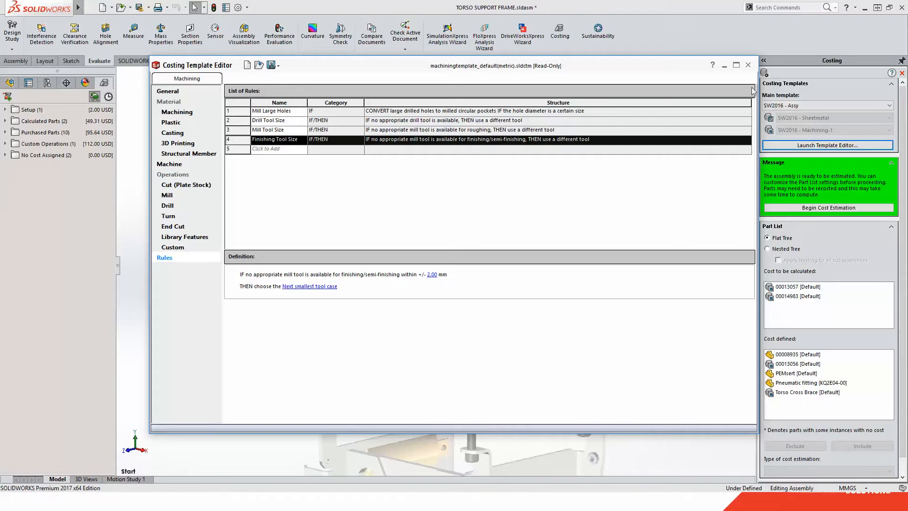
click(748, 66)
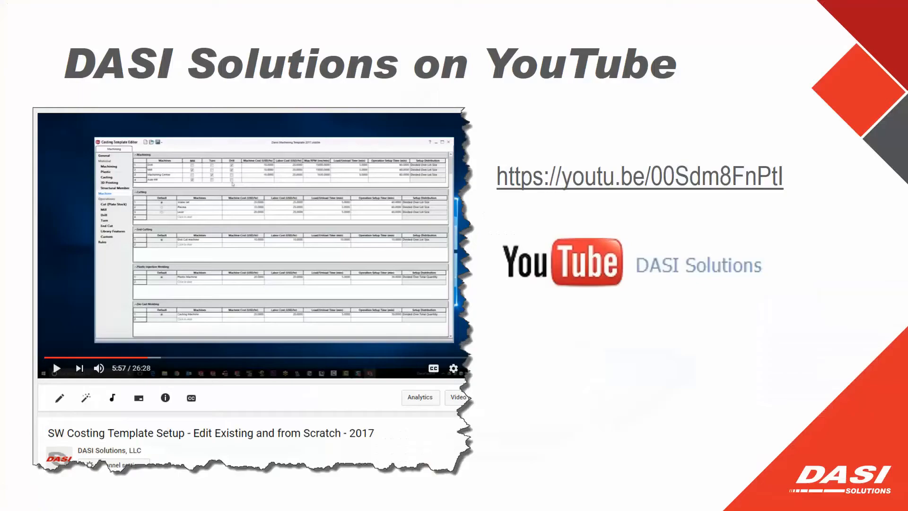
click(431, 95)
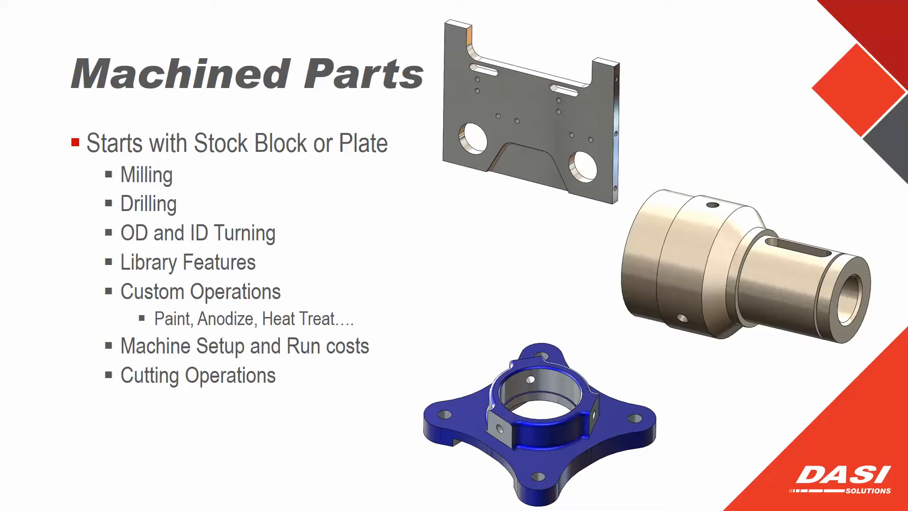
Switch to SOLIDWORKS and bring up the open plate2.SLDPRT part.
key(alt+Tab)
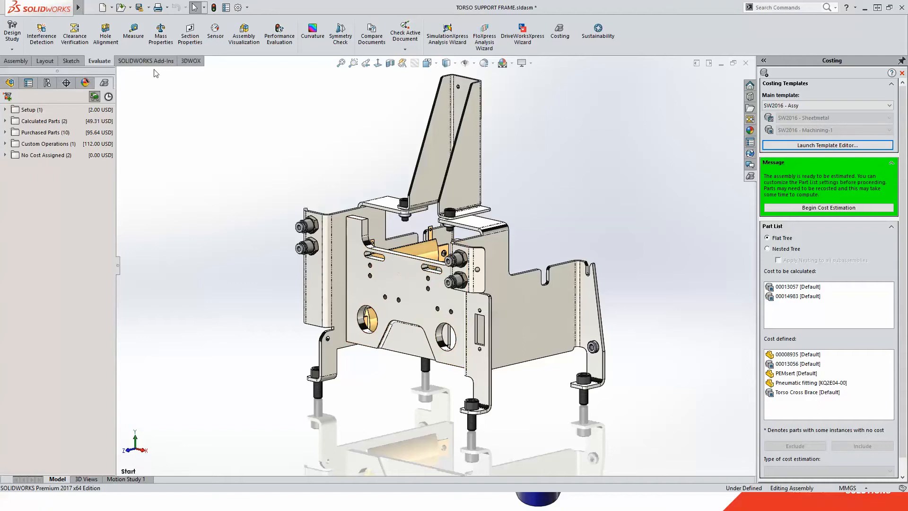
key(ctrl+Tab)
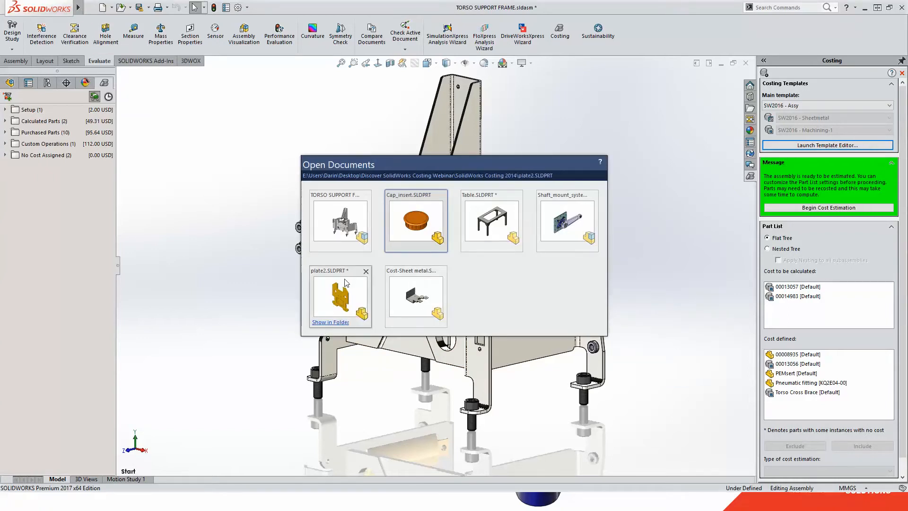
click(340, 295)
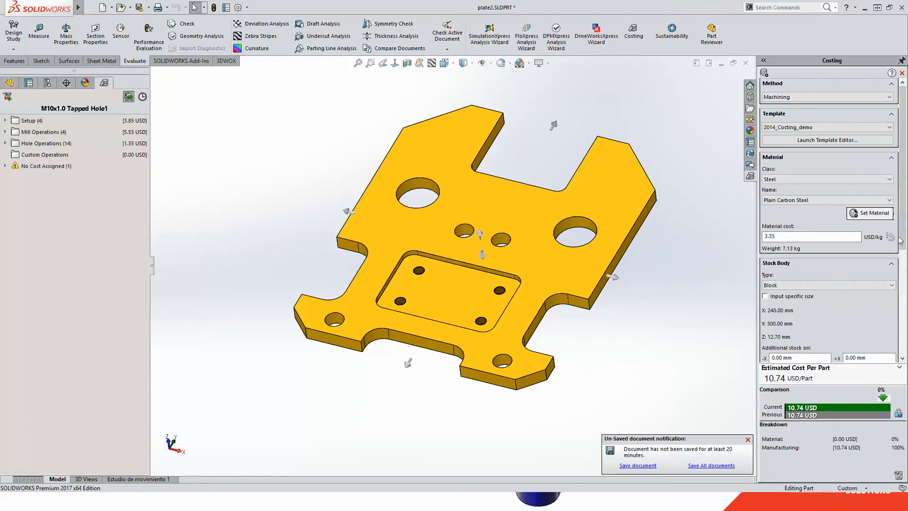
Preview the plate's block stock and extend it about 11.4 mm in the +Y direction.
scroll(787, 304, down, 4)
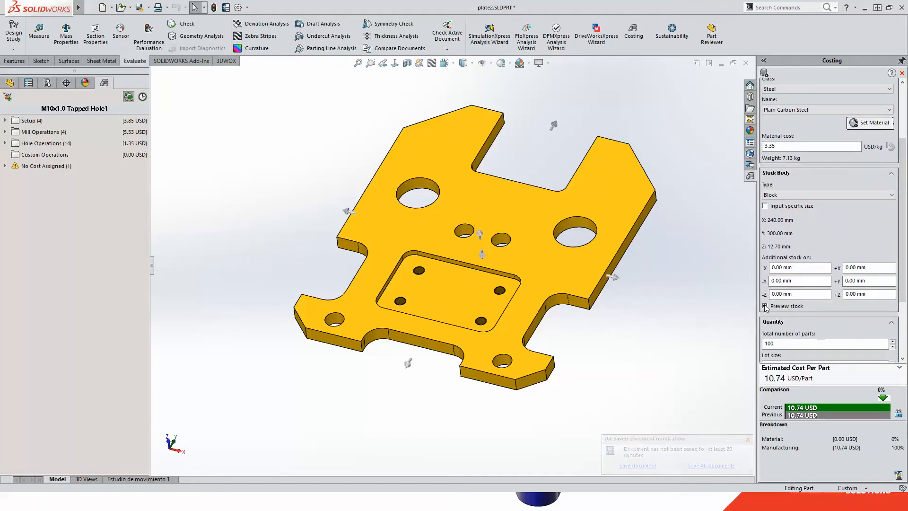
drag(562, 127, 558, 116)
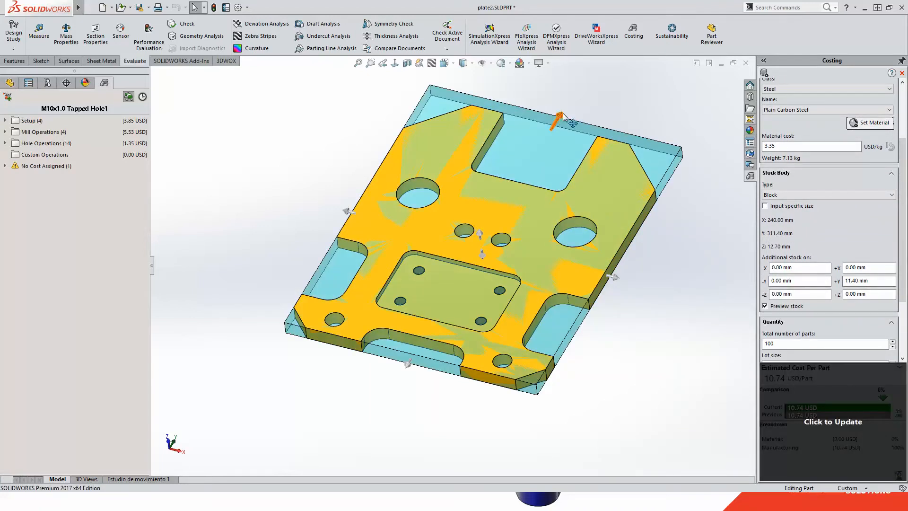
Recalculate the cost with the extended stock, and reset the additional +Y stock to 0 mm with an updated estimate.
click(861, 386)
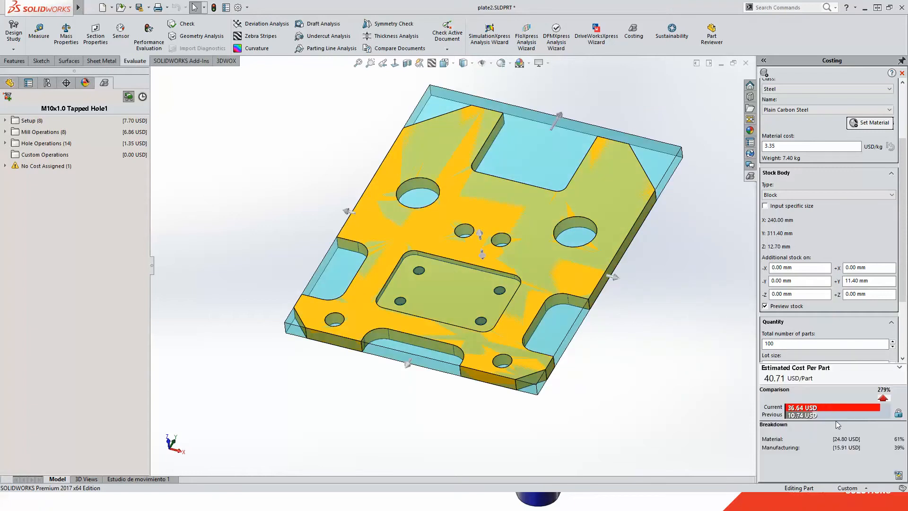
click(559, 116)
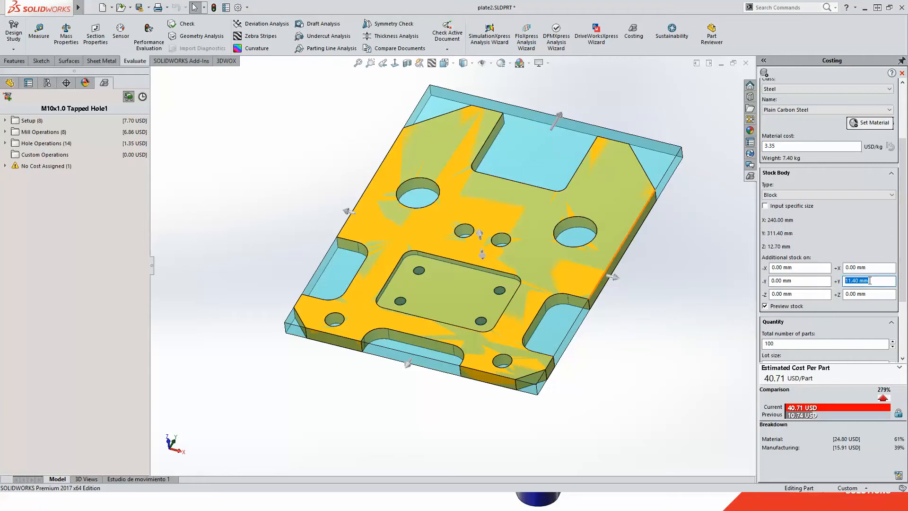
text(0)
key(Return)
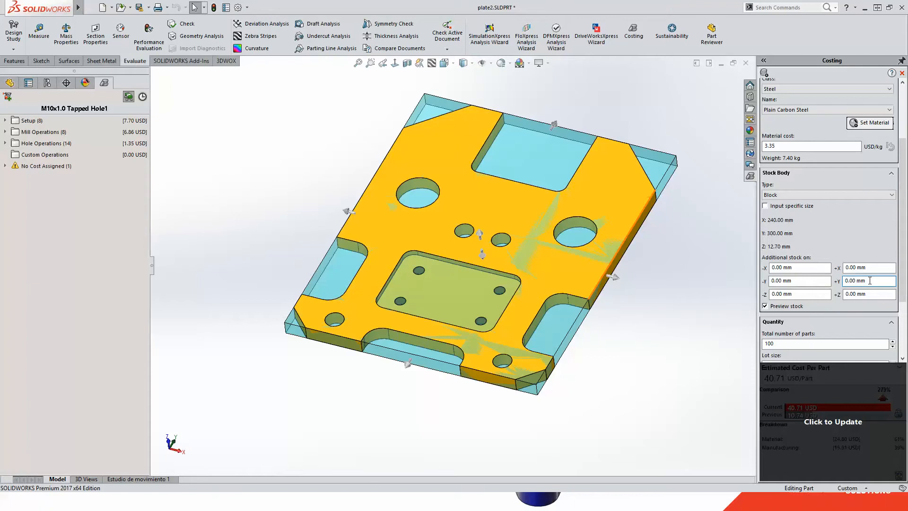
click(830, 403)
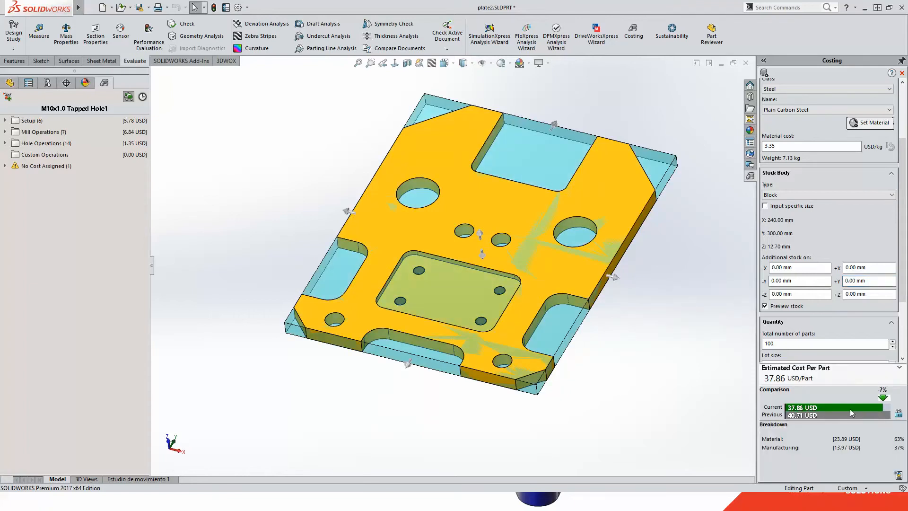
View the available manufacturing methods for the plate and keep Machining selected.
drag(903, 265, 902, 113)
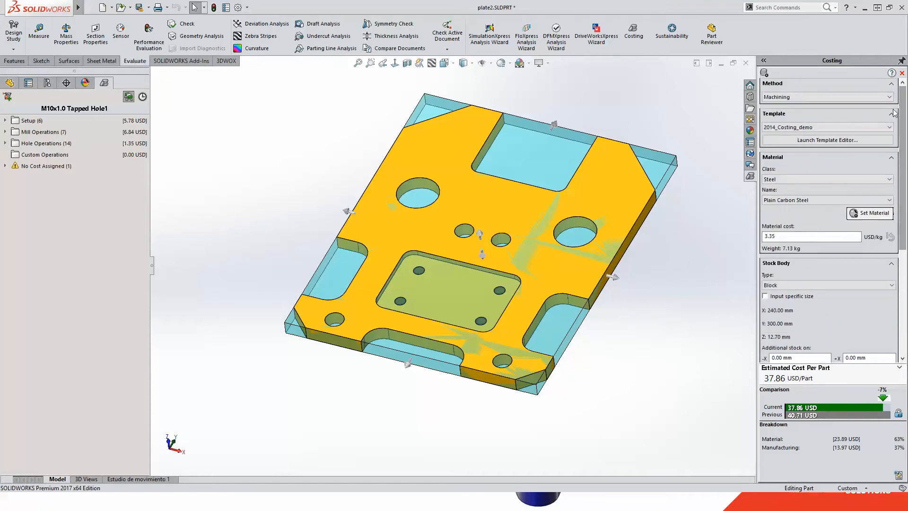
click(820, 97)
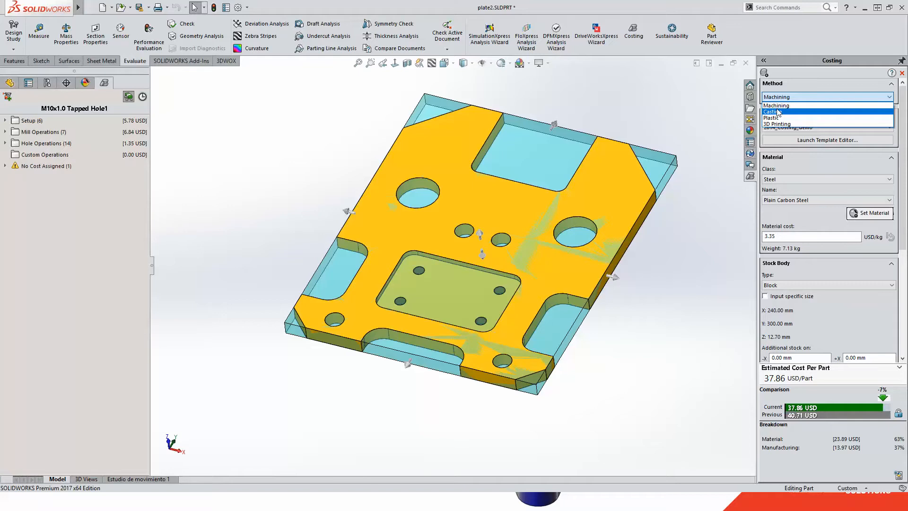
click(820, 86)
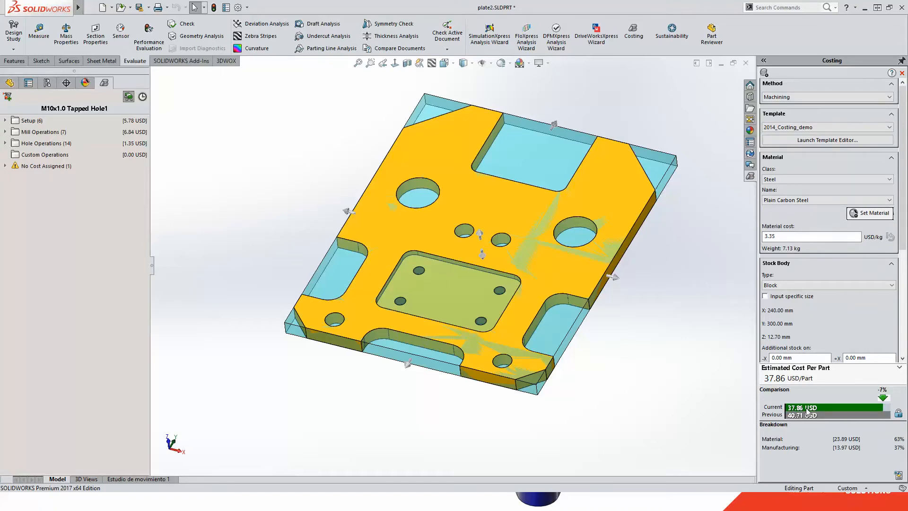
Set the current cost as the comparison baseline and change the material class to Aluminium Alloys.
click(898, 414)
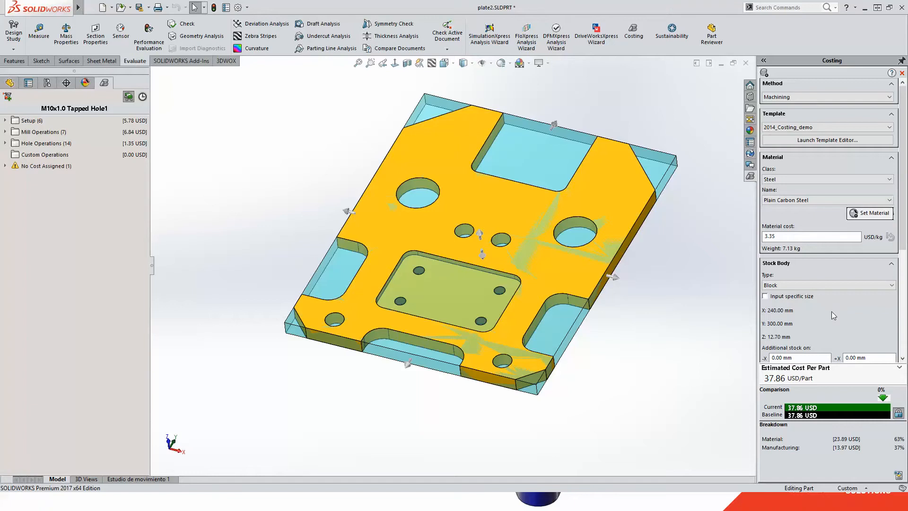
click(830, 180)
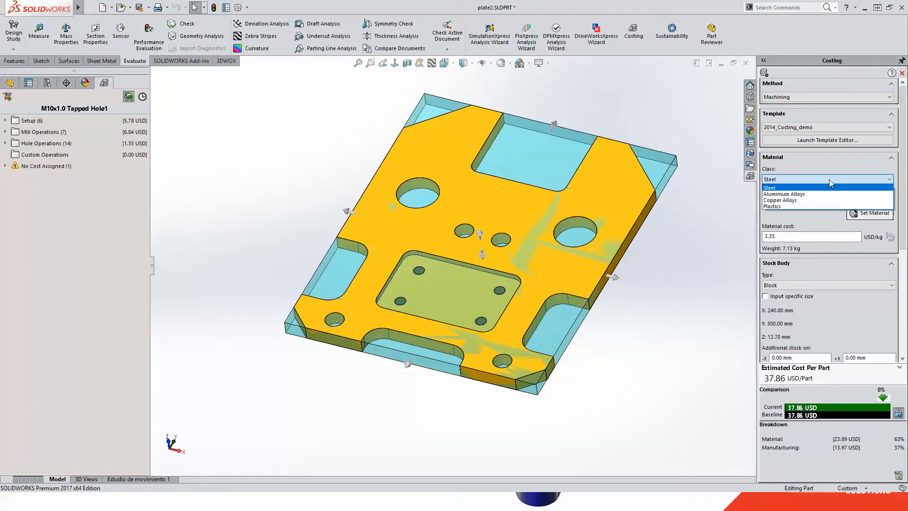
click(791, 194)
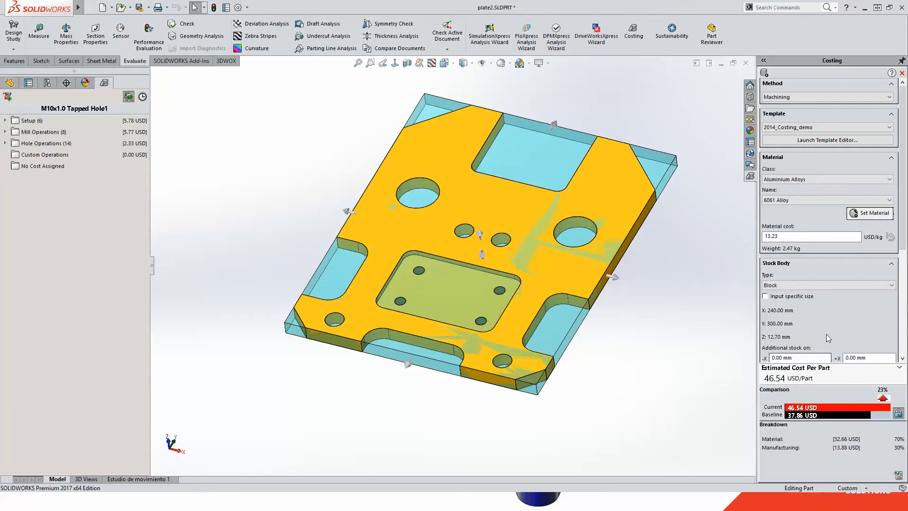
Try Plate as the stock body type, check its thickness warning and inspect the stock along the part's side edge.
click(830, 285)
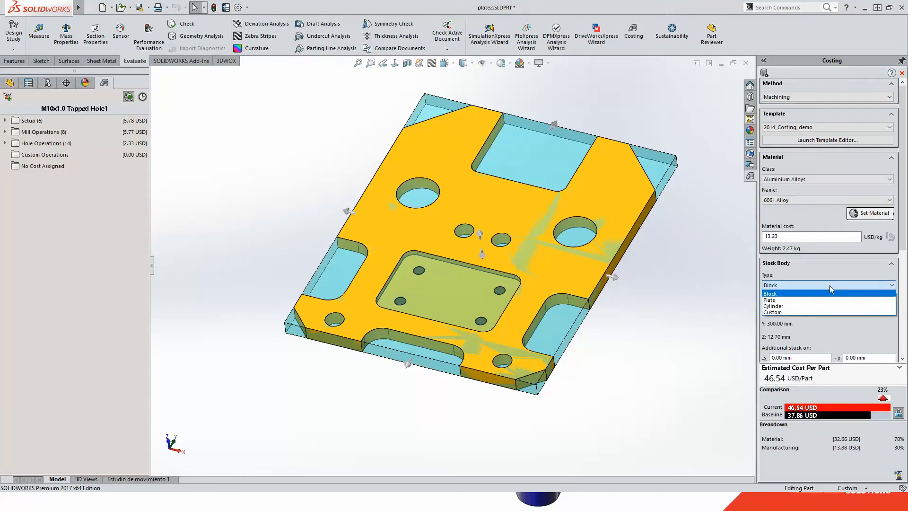
click(824, 300)
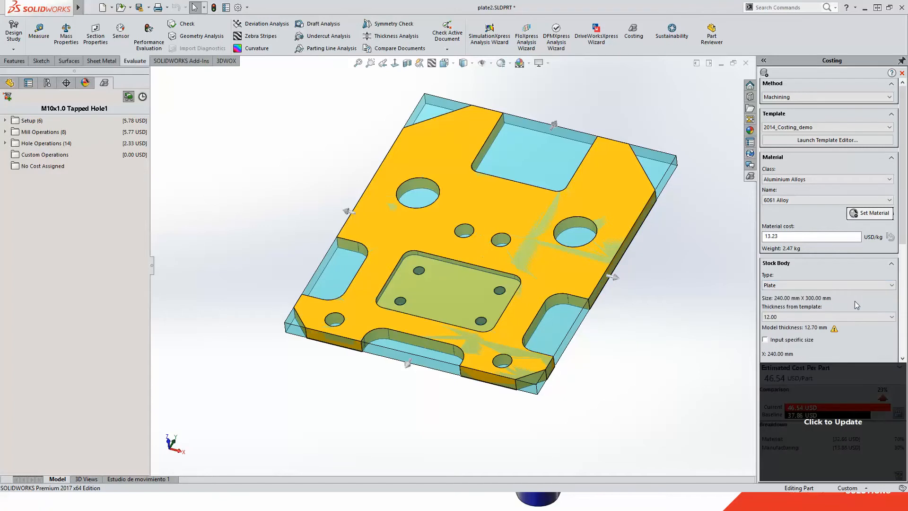
mouse_move(834, 329)
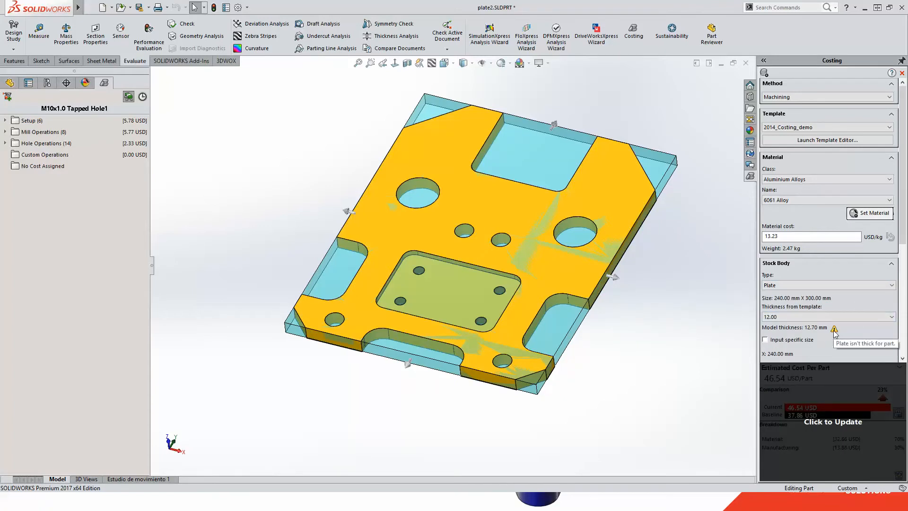
middle_drag(680, 303, 627, 254)
scroll(562, 225, down, 5)
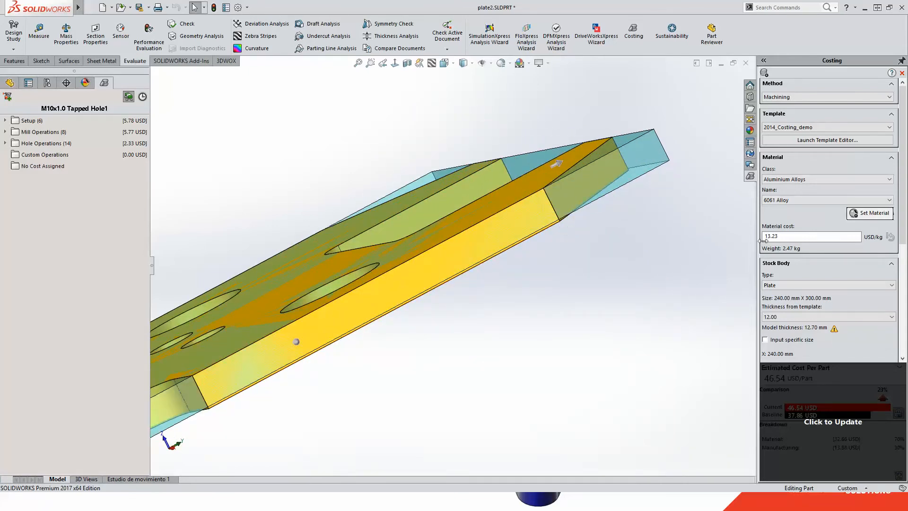
Return the stock body type to Block and restore the overall view of the plate.
click(833, 286)
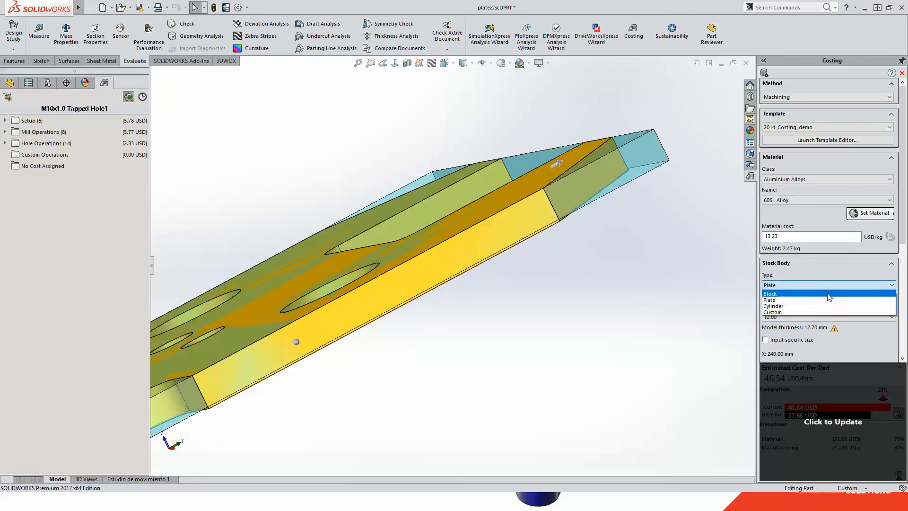
click(827, 293)
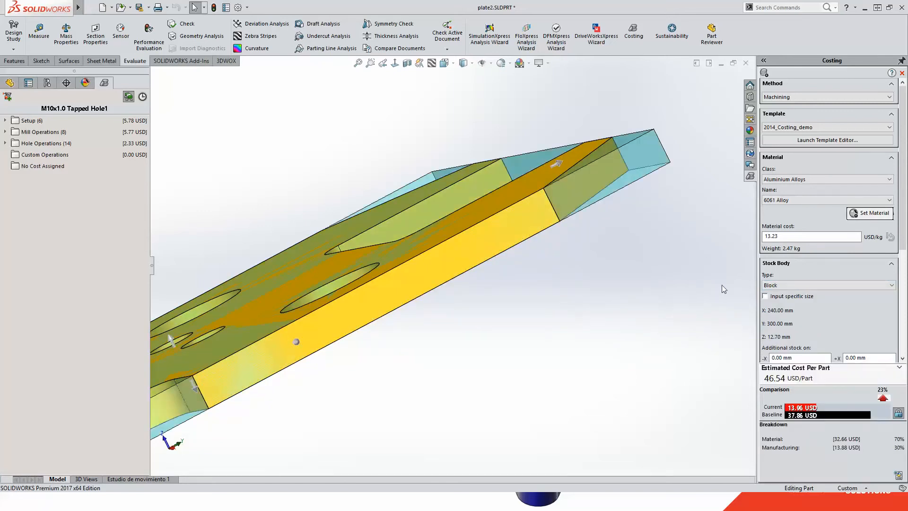
scroll(535, 310, up, 3)
middle_drag(535, 313, 656, 309)
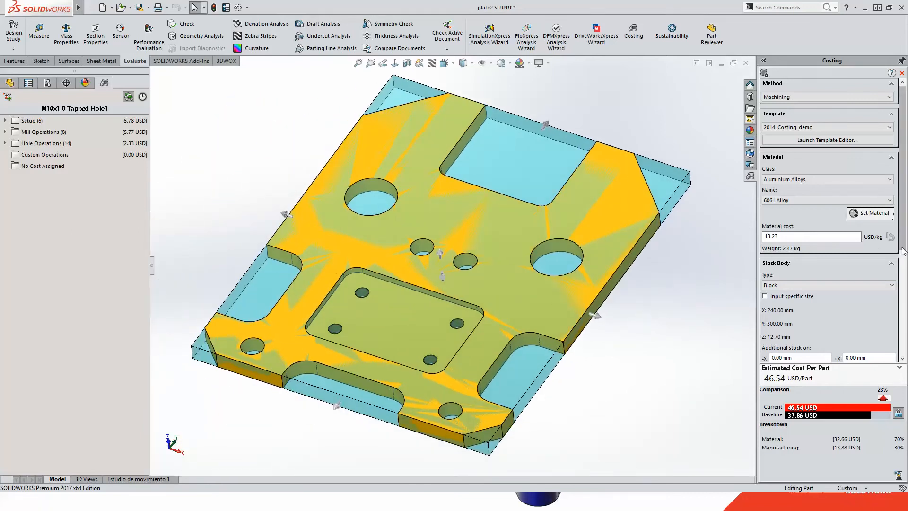
Examine the plate's setup costs, highlighting the features in Setup Operations 1, 2 and 4 and listing the holes in Setup Operation 2.
drag(903, 248, 903, 354)
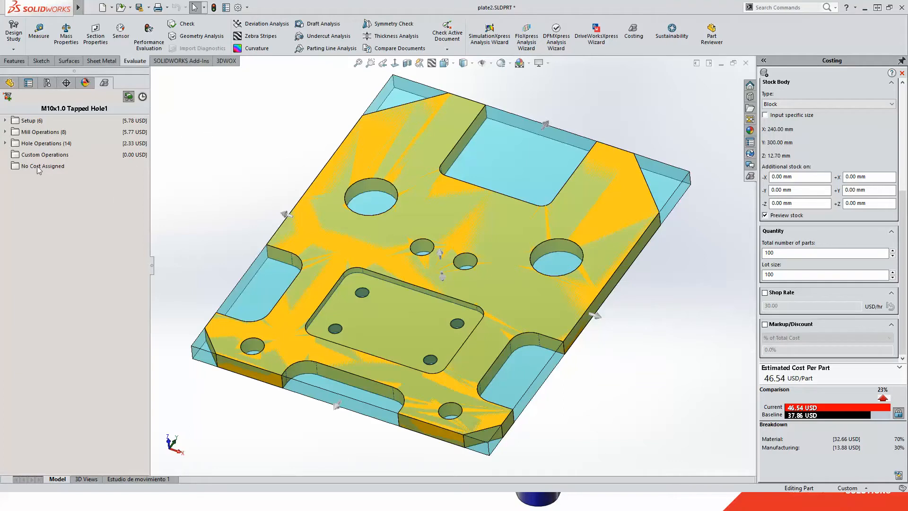
click(6, 120)
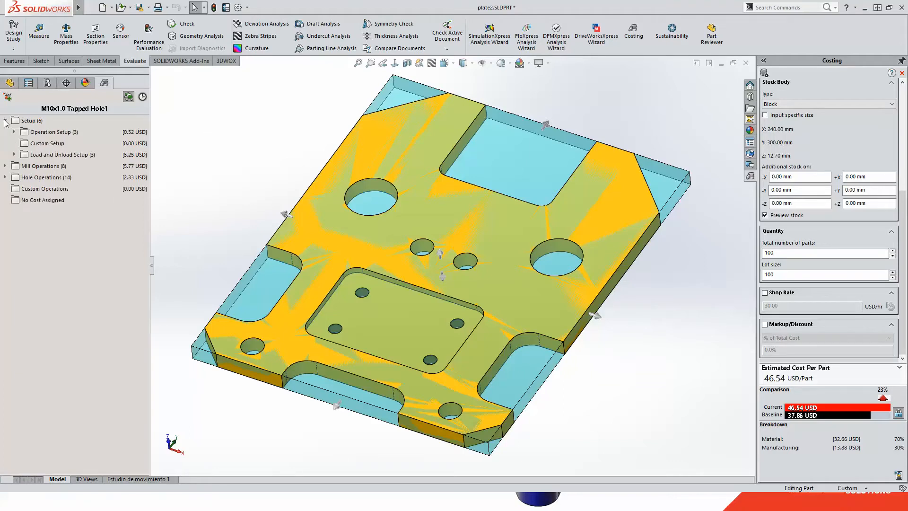
click(15, 132)
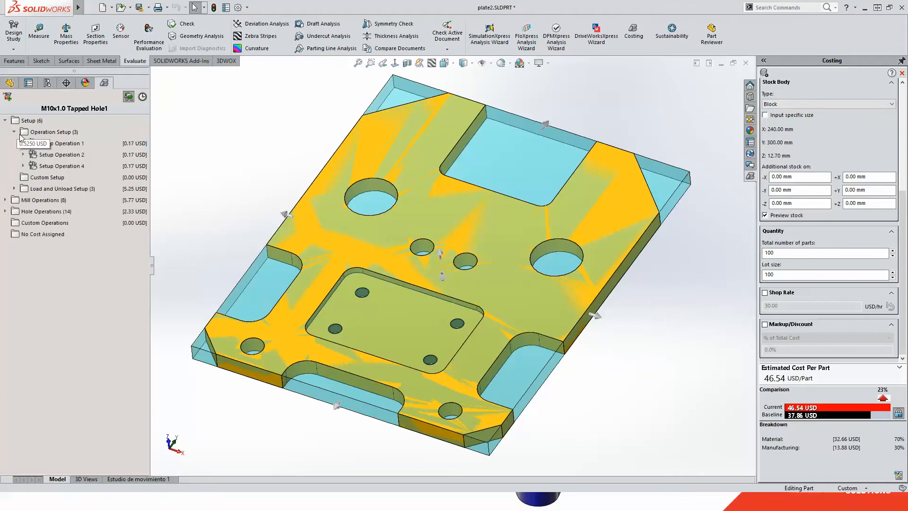
click(56, 144)
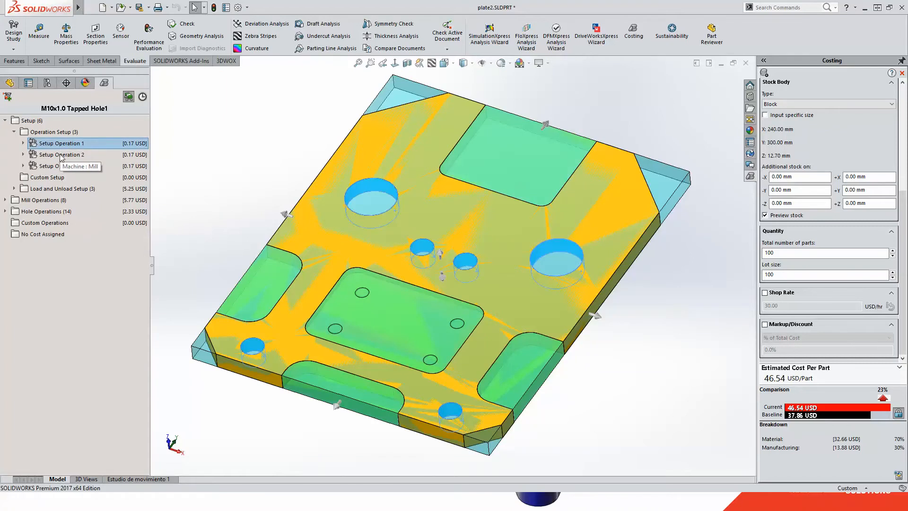
click(60, 154)
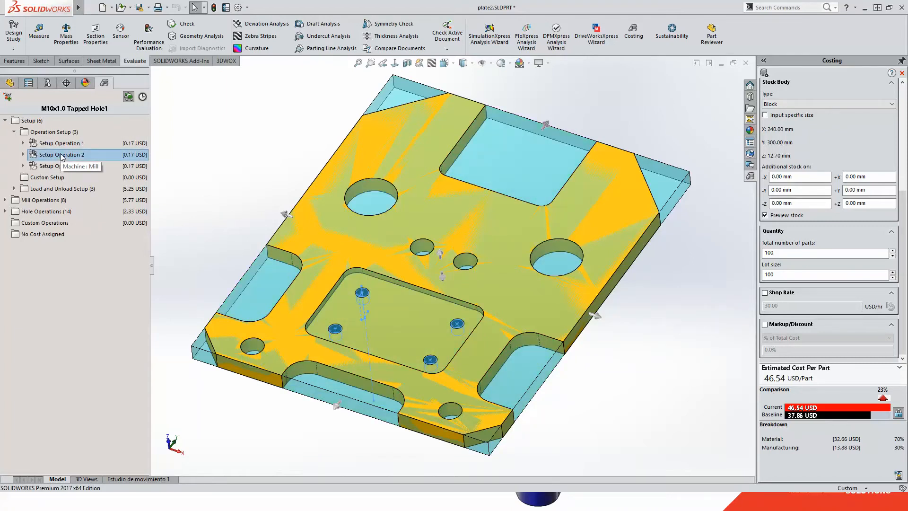
click(22, 154)
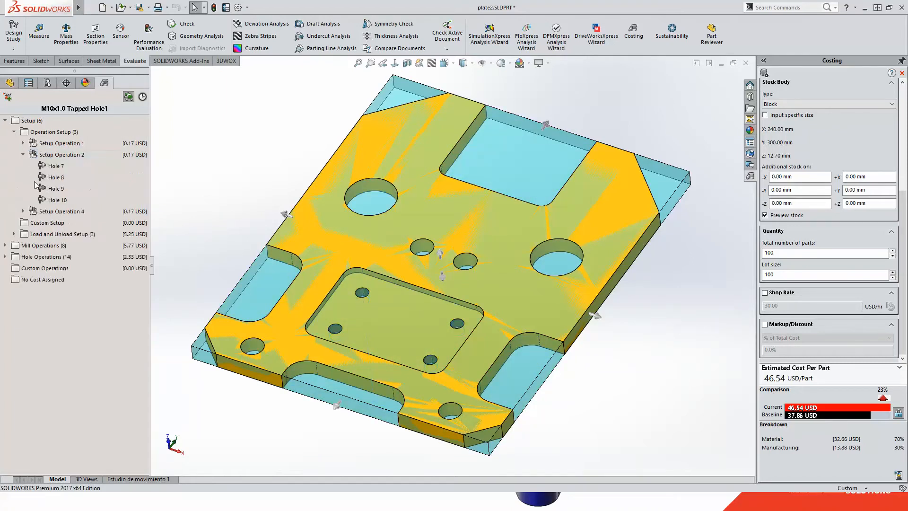
click(53, 214)
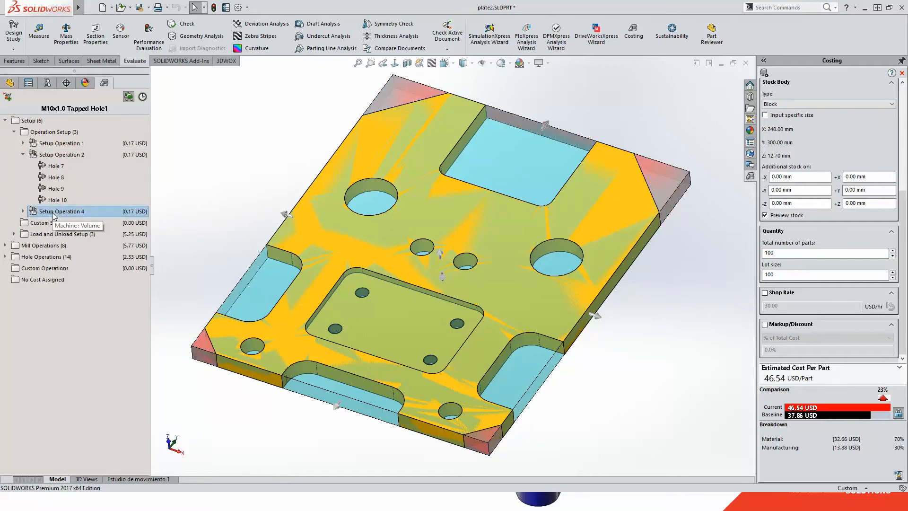
click(23, 155)
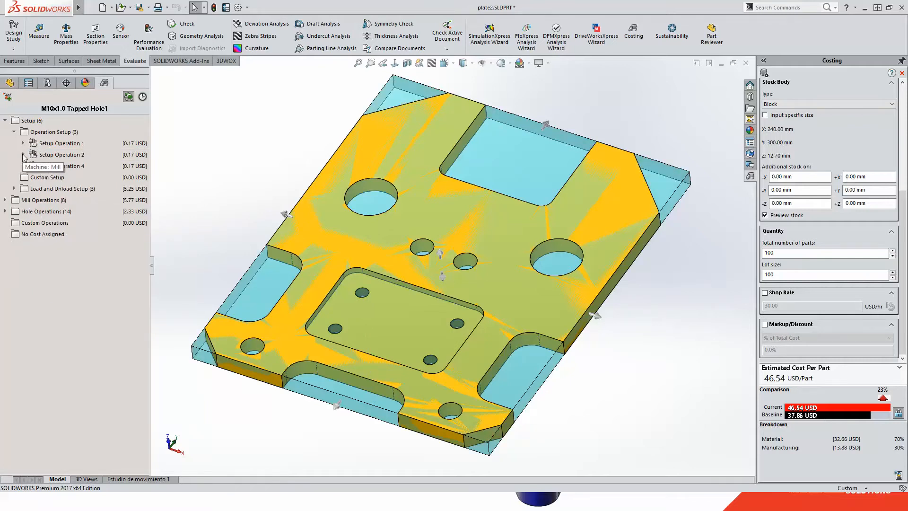
Examine the mill operation costs, highlighting Pocket 1 and Slot 1 on the plate and checking the tool assigned to Slot 1.
click(5, 200)
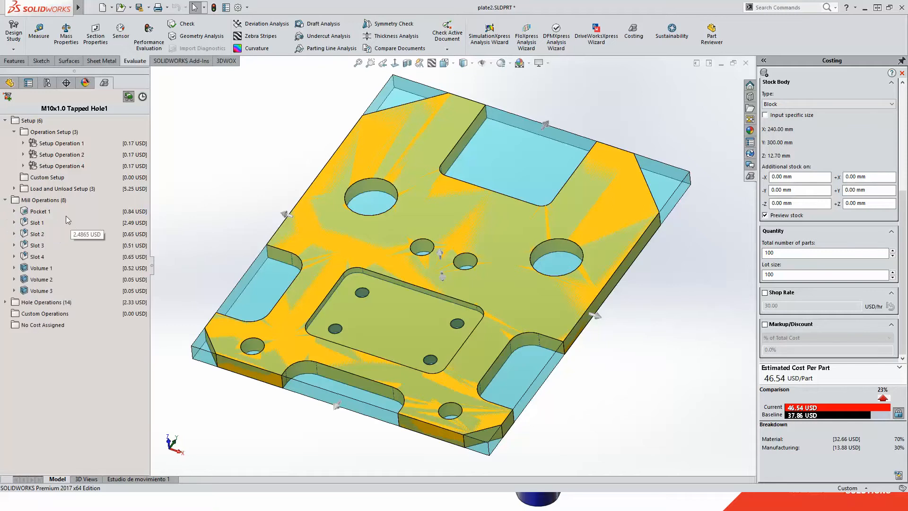
click(47, 211)
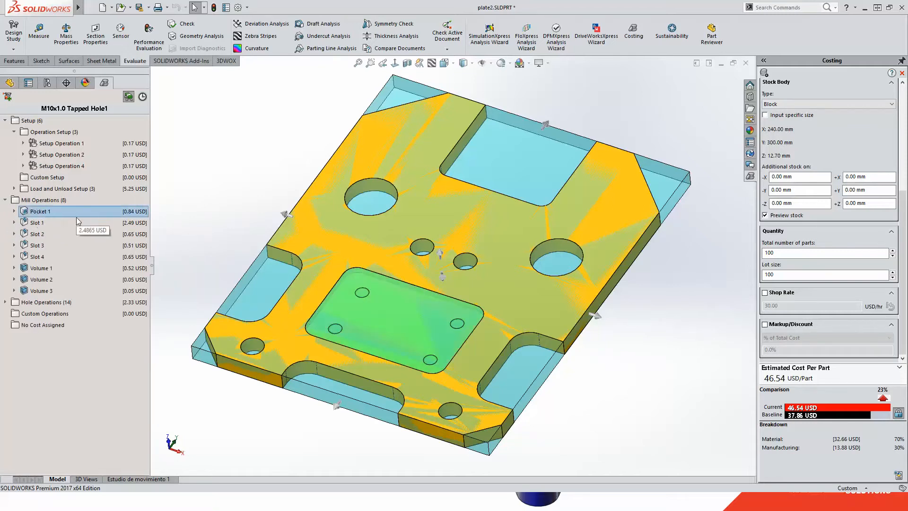
click(34, 223)
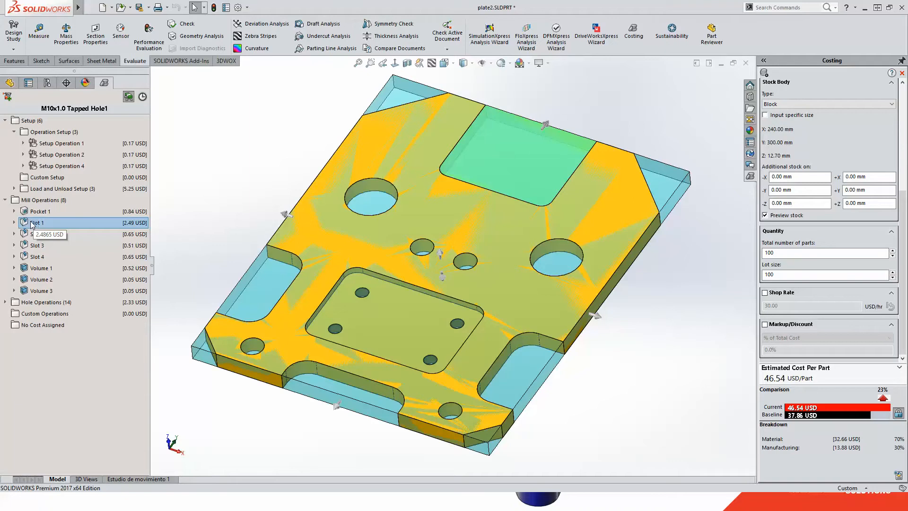
click(14, 222)
mouse_move(87, 238)
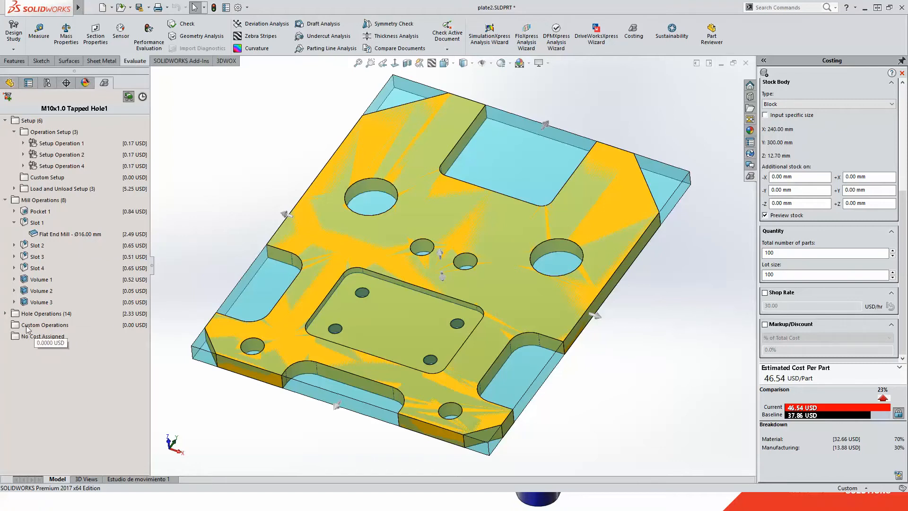
Examine the hole operation costs, highlighting Hole 1 and listing the tools assigned to Holes 1, 9 and 10.
click(5, 314)
click(33, 325)
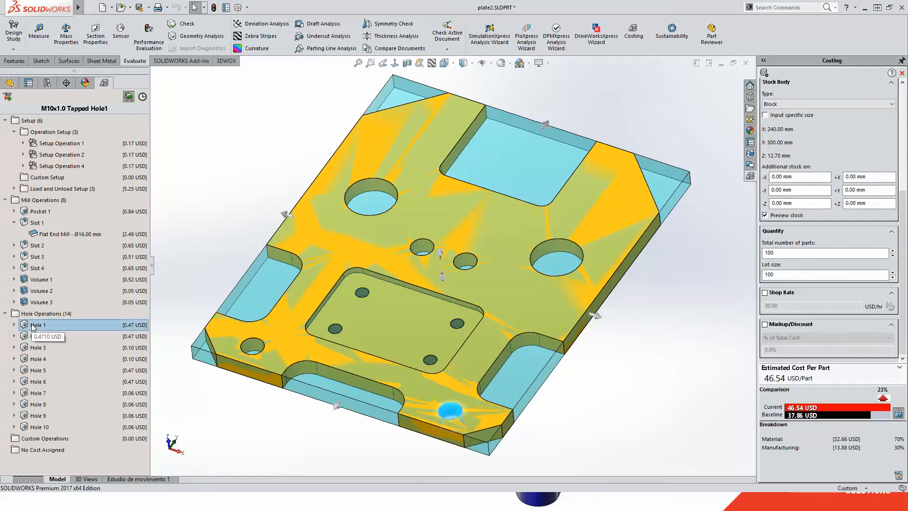
click(14, 325)
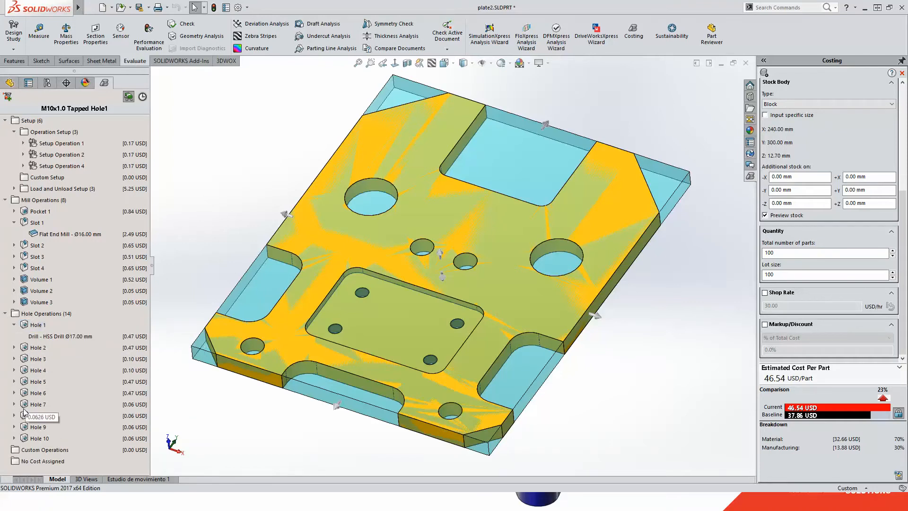
click(13, 437)
click(14, 427)
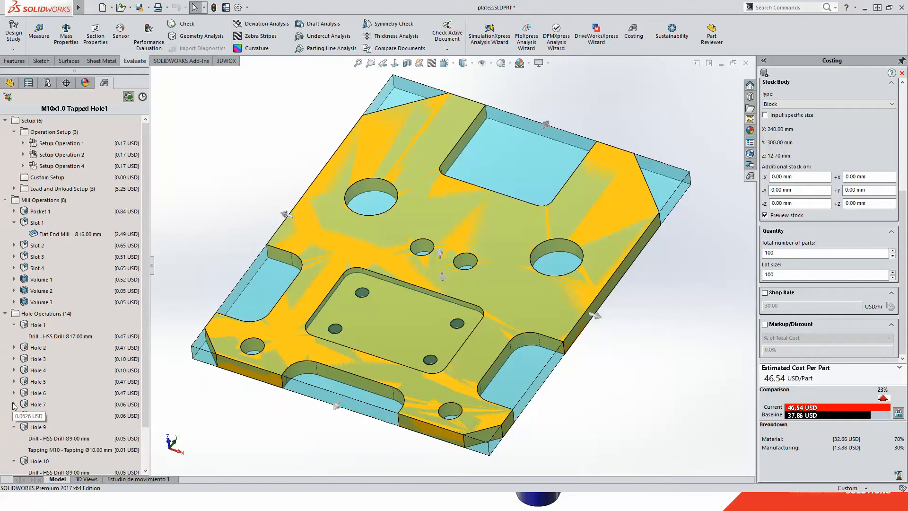
Examine the tools assigned to Holes 4 to 7, highlight Hole 4 and check the warning on its carbide drill.
click(14, 404)
click(14, 392)
click(14, 381)
click(14, 370)
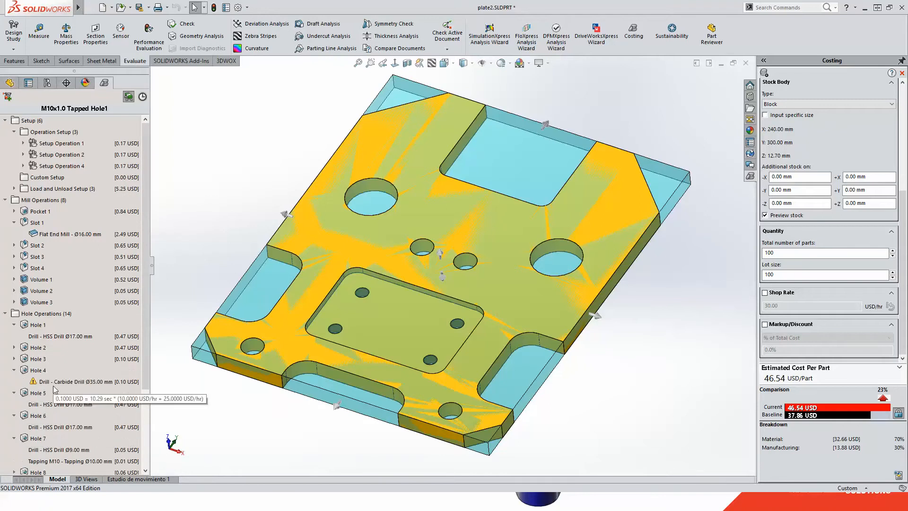
click(37, 372)
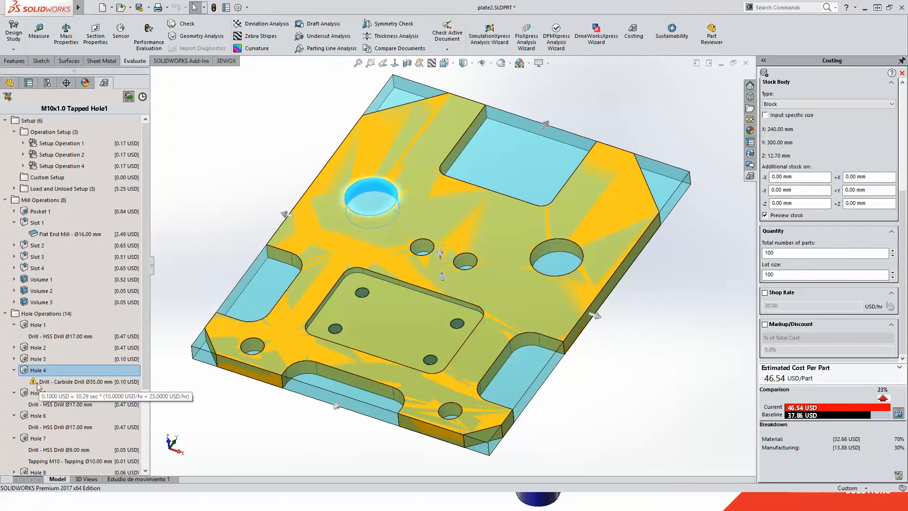
mouse_move(38, 385)
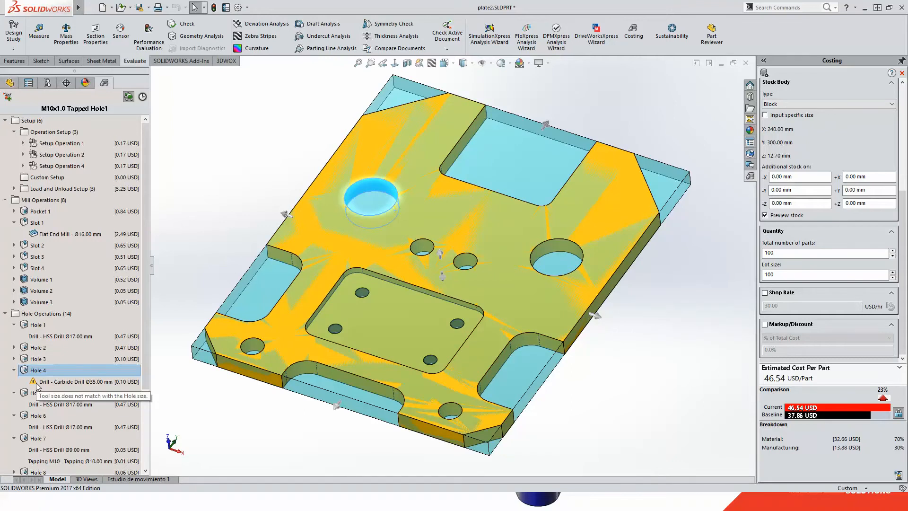
Check the drill assigned to Hole 3, and change Holes 3 and 4 from drilling to mill operations.
click(14, 359)
mouse_move(59, 372)
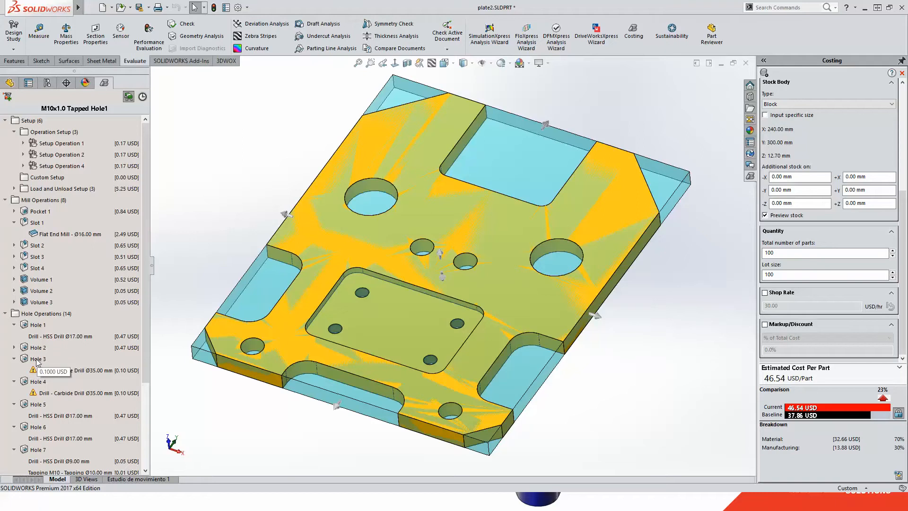
click(38, 360)
ctrl+click(27, 382)
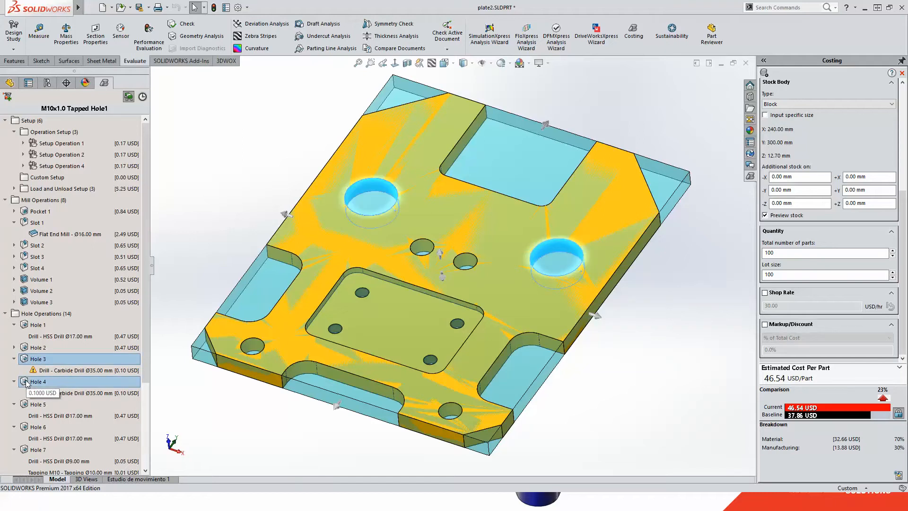
right_click(27, 382)
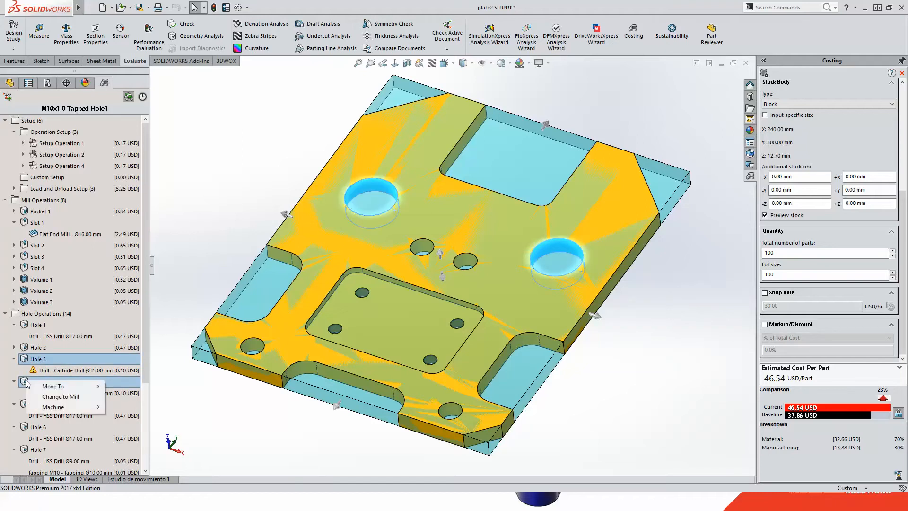
click(73, 395)
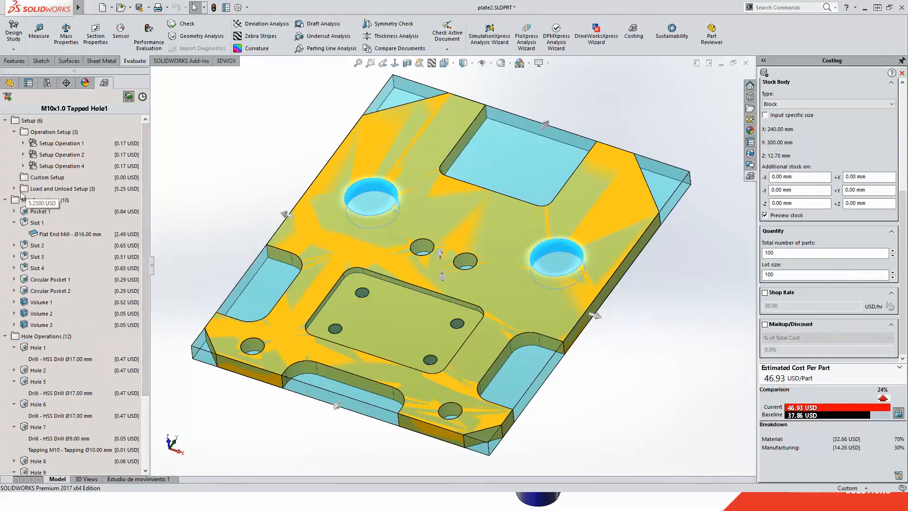
Collapse the Setup, Mill Operations and Hole Operations folders to review the cost of each group.
click(5, 199)
click(5, 120)
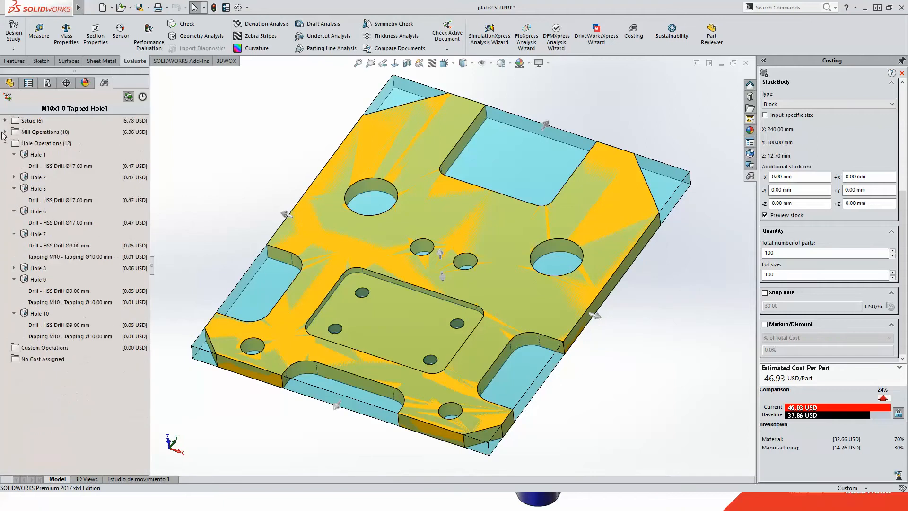
click(6, 143)
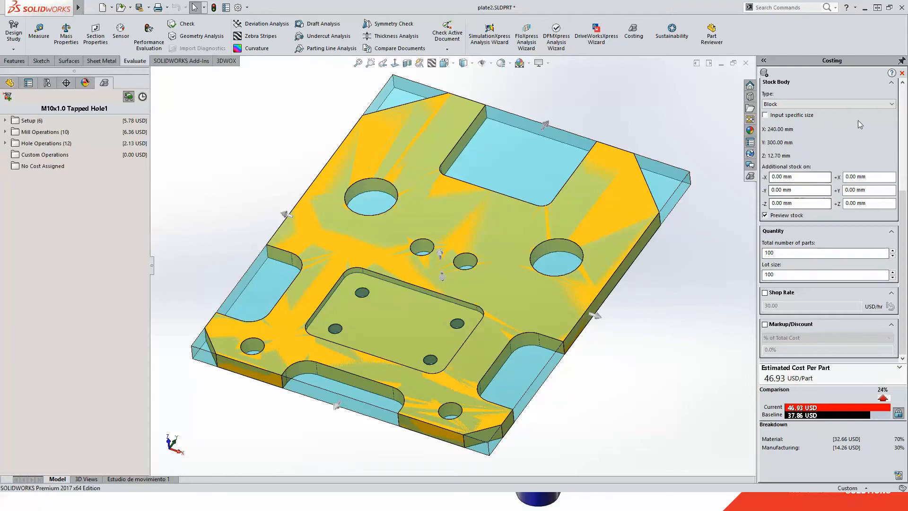
Try the Plate stock type, return the stock body to Block and update the cost estimate.
click(846, 104)
click(844, 119)
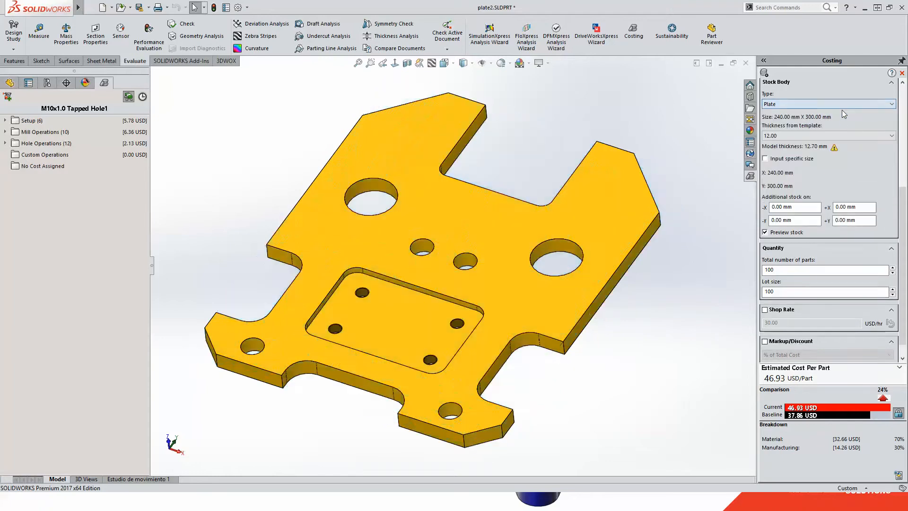
click(842, 104)
click(842, 113)
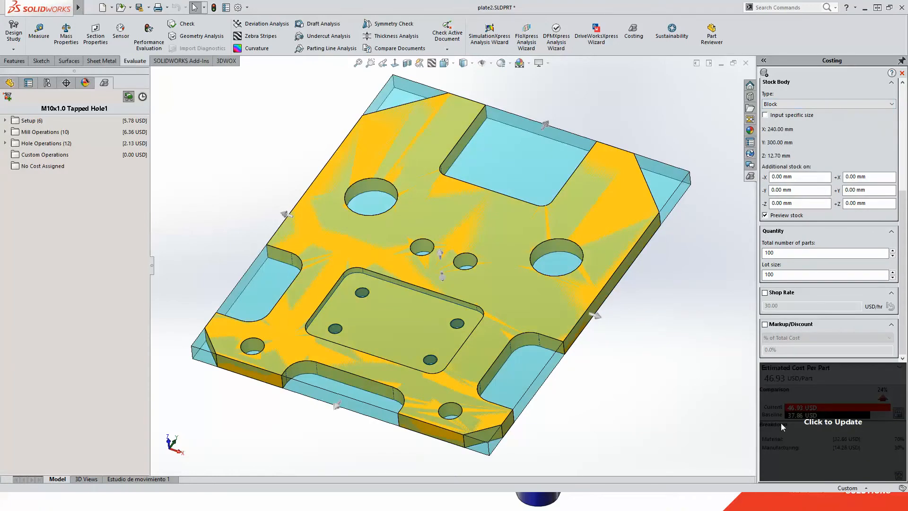
click(799, 422)
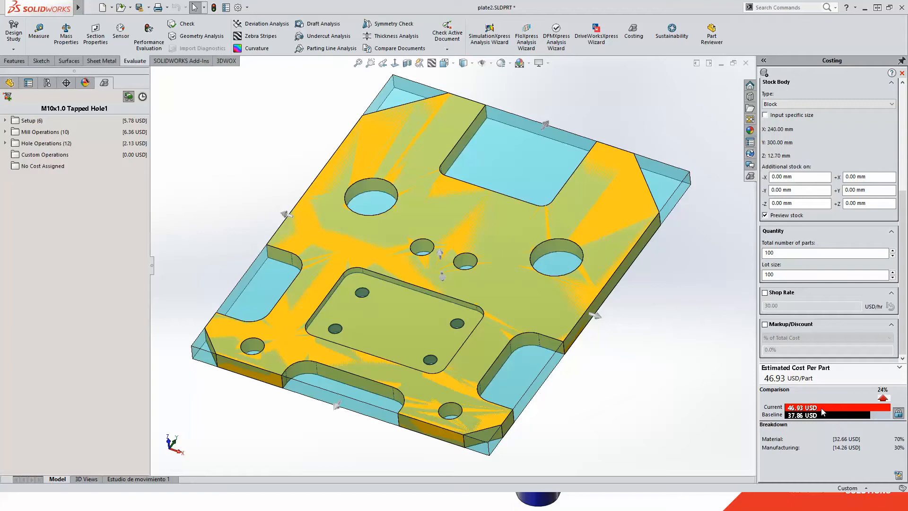
Make the current estimate the new comparison baseline, and set both the total number of parts and the lot size to 10000.
click(898, 412)
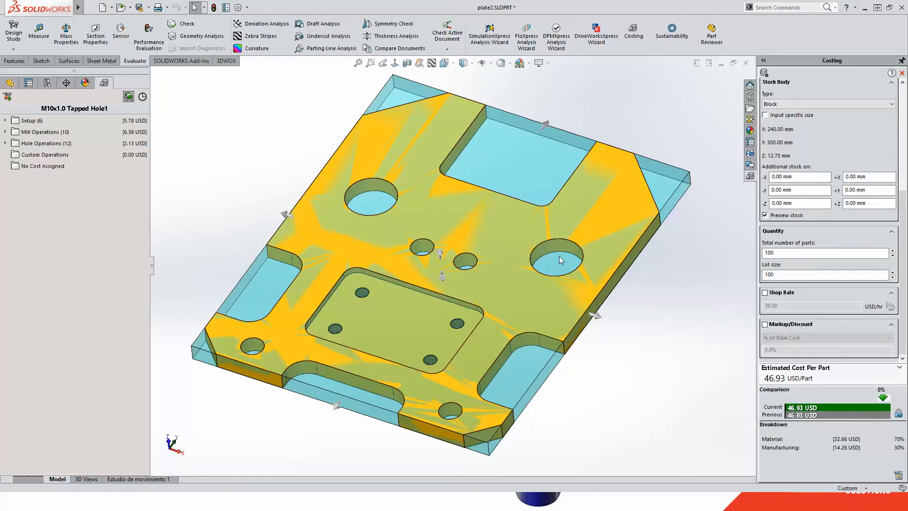
click(898, 413)
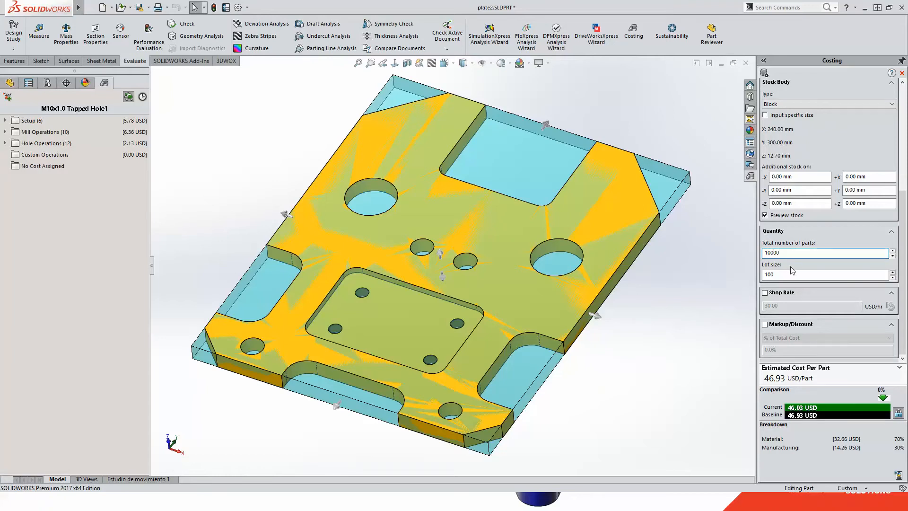
click(791, 274)
text(00)
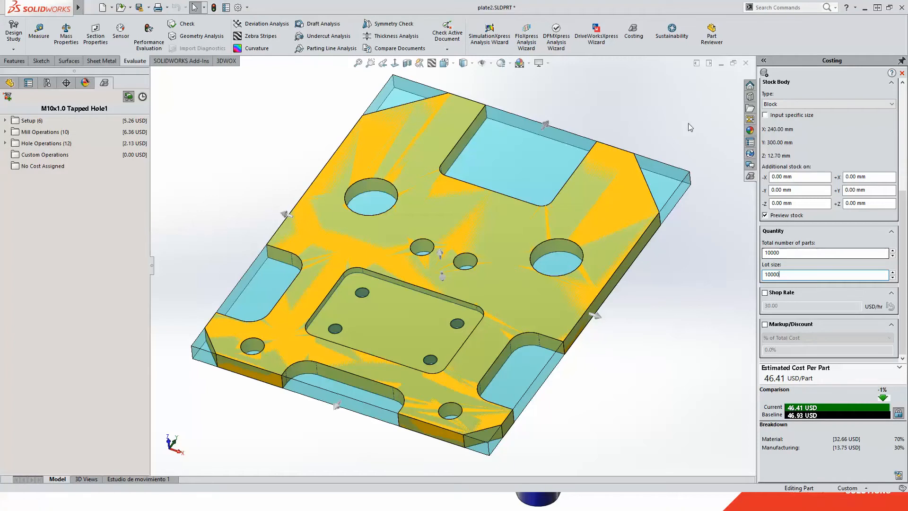
click(642, 116)
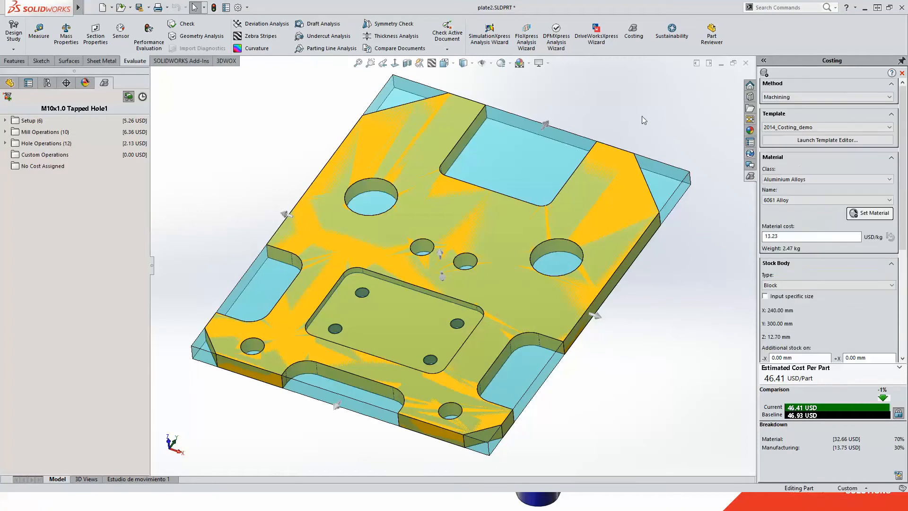
Switch to the Shaft_mount_system assembly and open its blue mounting_plate part with its machining cost estimate.
key(ctrl+Tab)
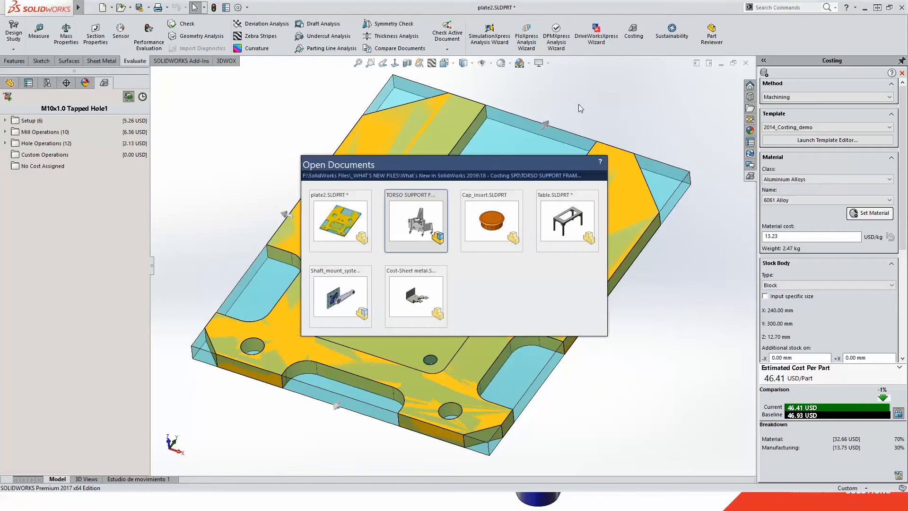
key(ctrl+Tab)
key(ctrl+Tab)
key(ctrl+Tab)
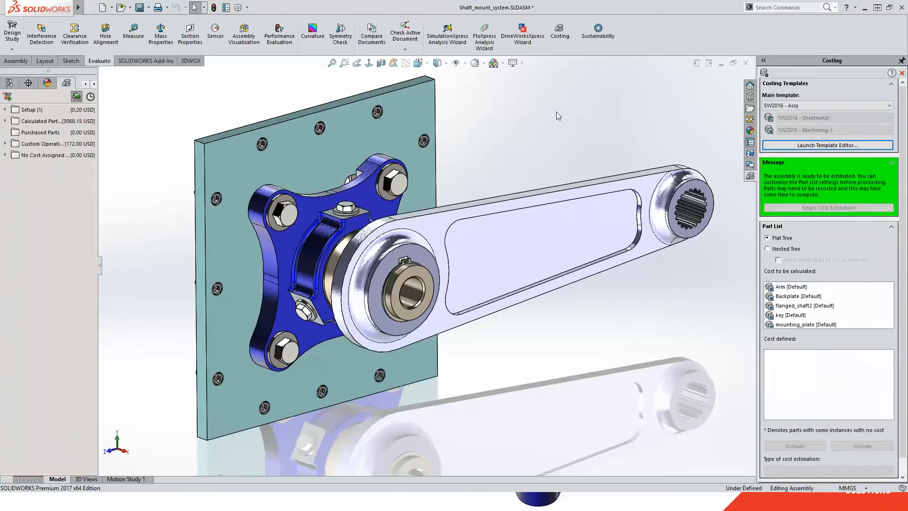
click(360, 187)
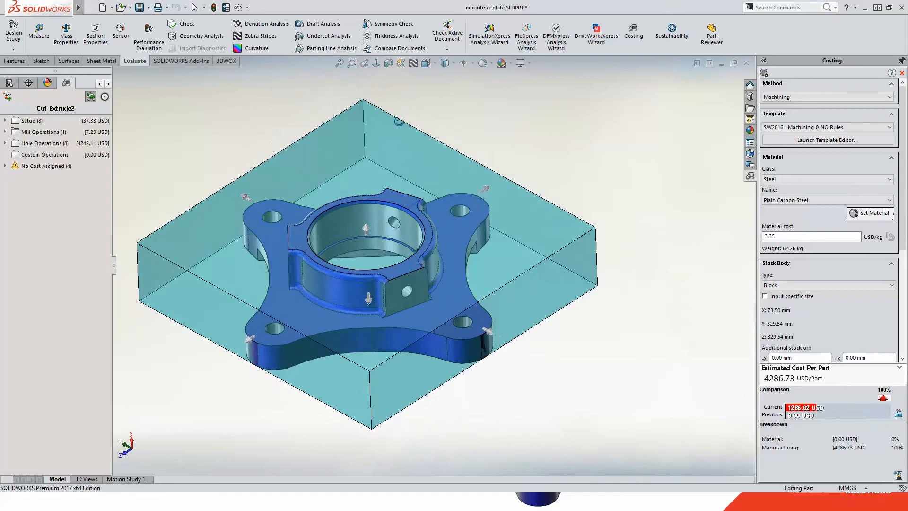
middle_drag(666, 172, 655, 140)
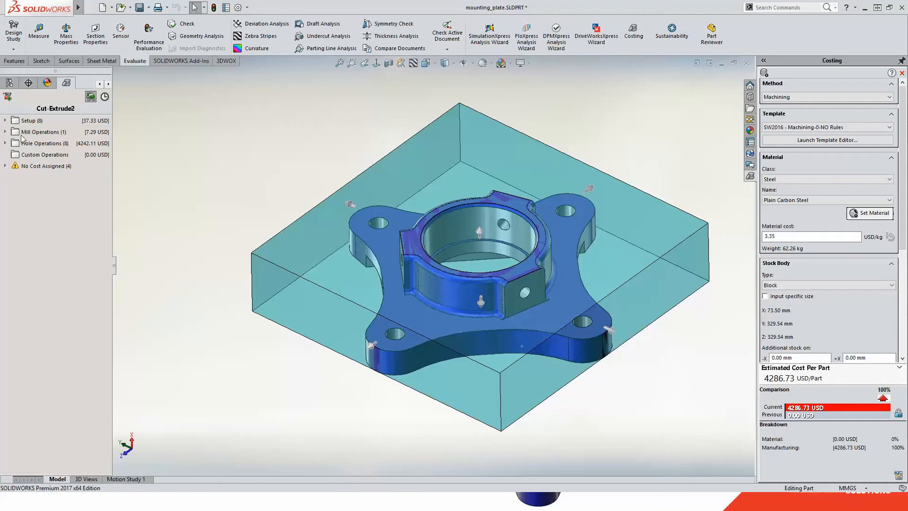
Examine the mounting plate features without an assigned cost, selecting Fillets 2 to 4, and clear the selection.
click(6, 166)
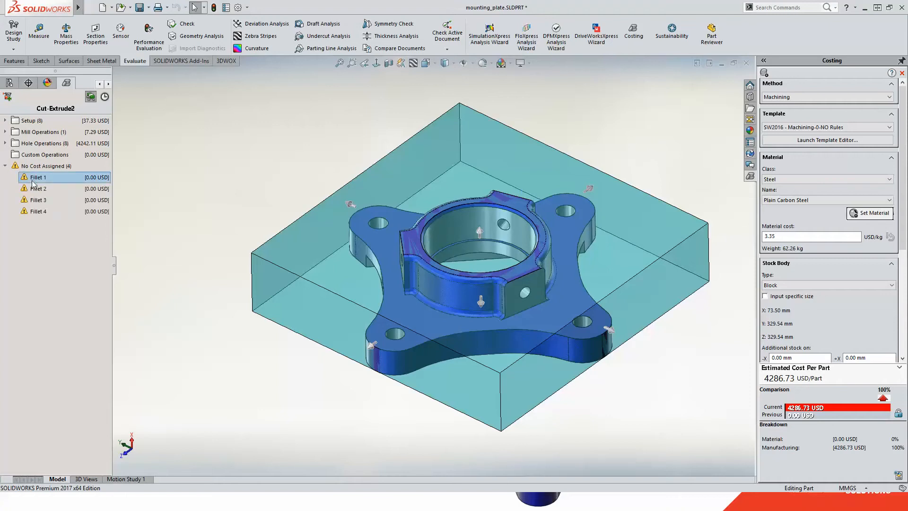
click(37, 212)
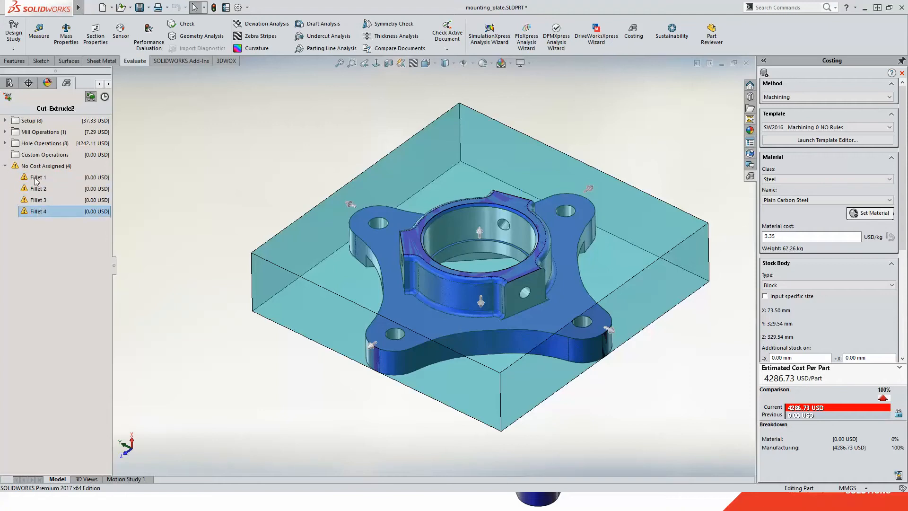
shift+click(37, 179)
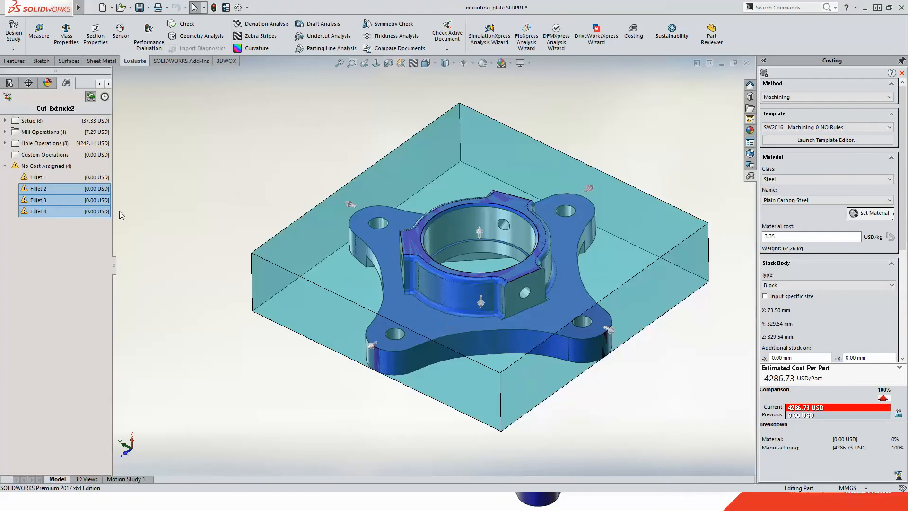
key(Escape)
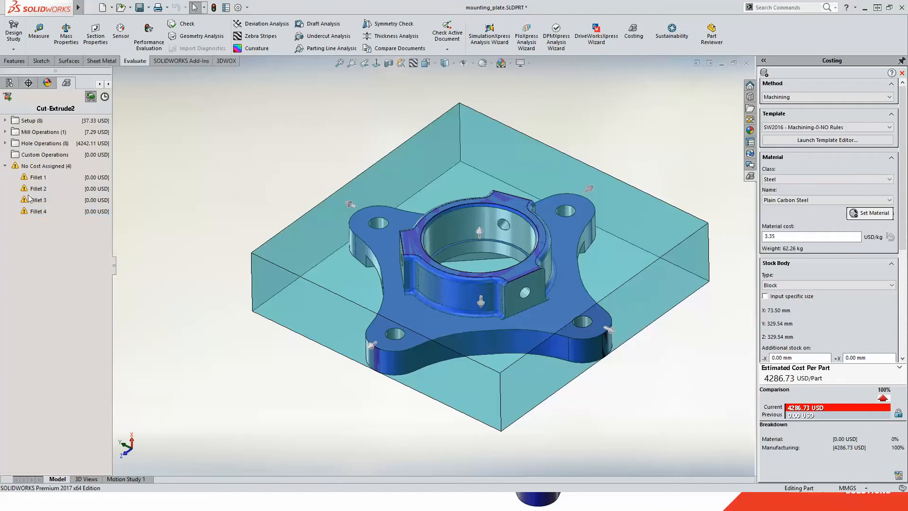
Examine the mounting plate's hole operation costs, highlighting Holes 1 to 4 on the model.
click(6, 143)
click(33, 157)
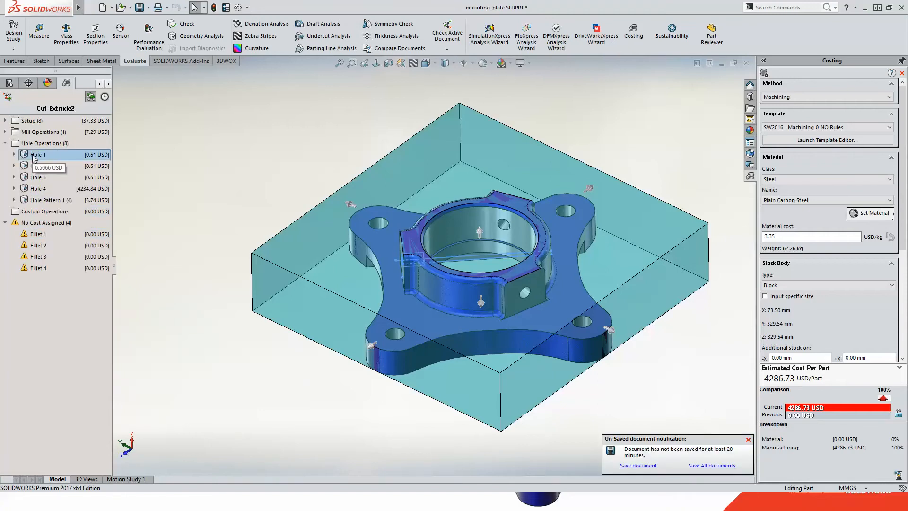
click(34, 166)
click(36, 177)
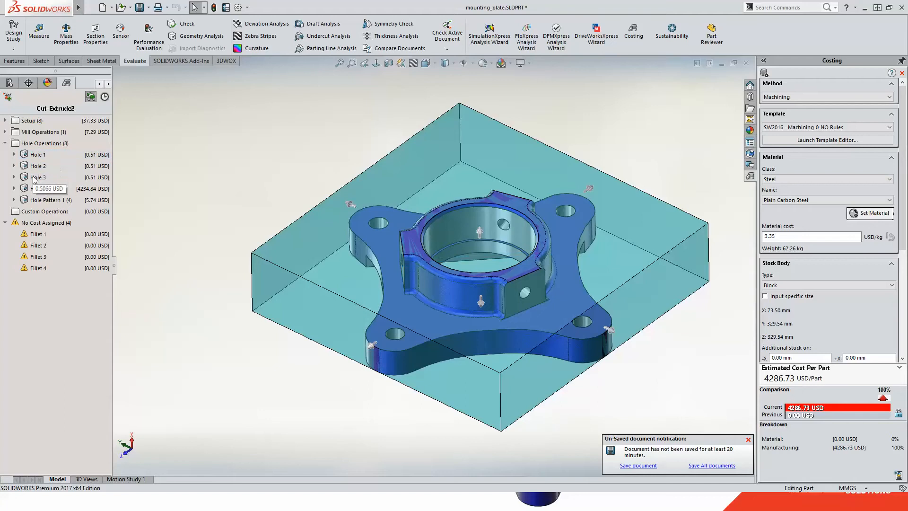
click(38, 189)
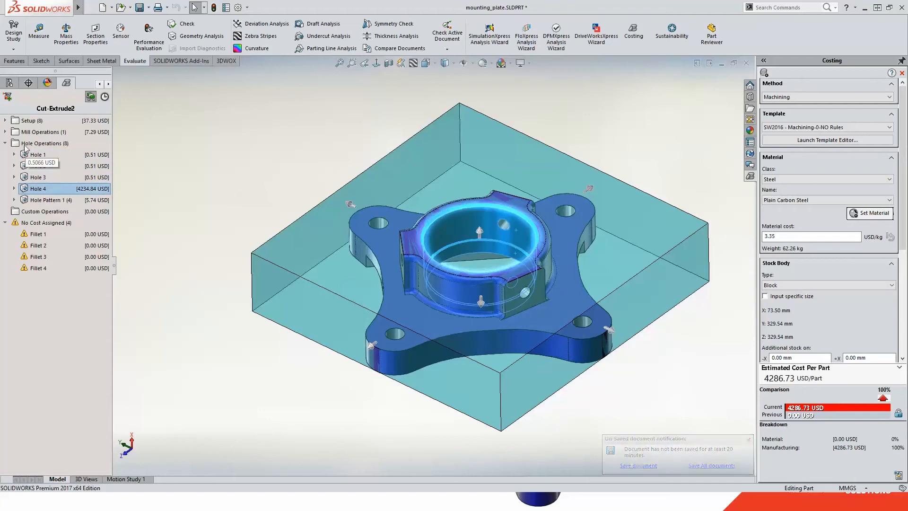
Examine the mounting plate's operation setup costs, highlighting the features machined in Setup Operations 1 to 4.
click(6, 120)
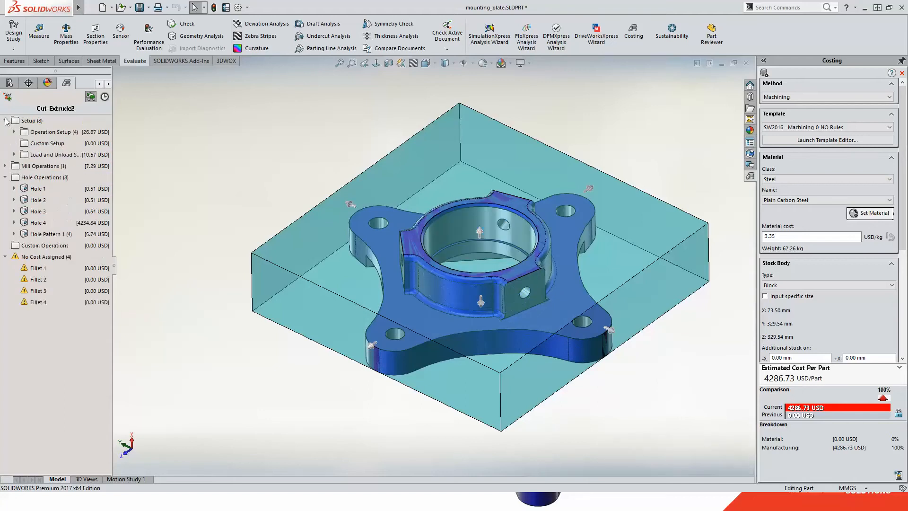
double_click(47, 132)
click(54, 143)
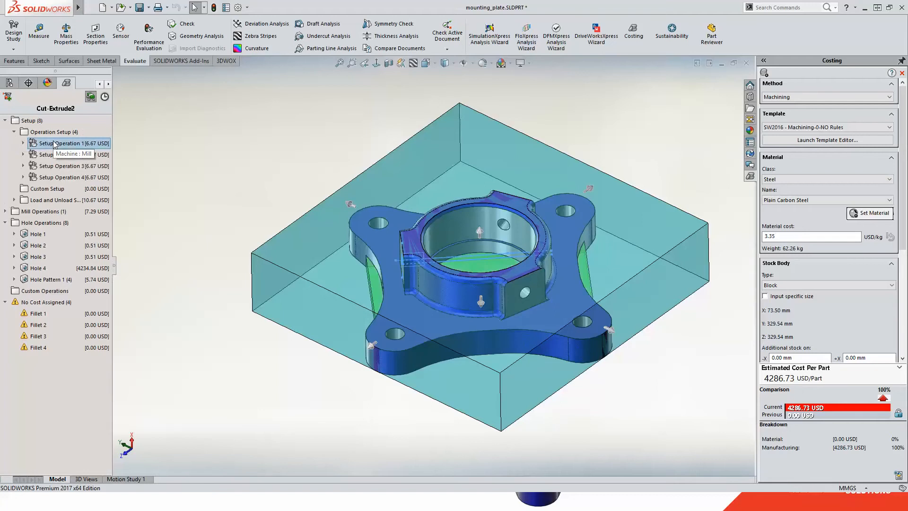
click(52, 155)
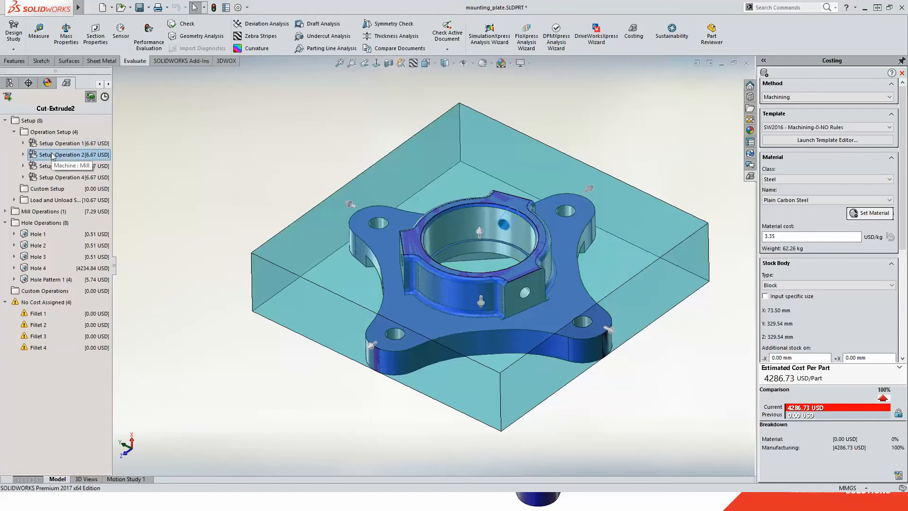
click(52, 166)
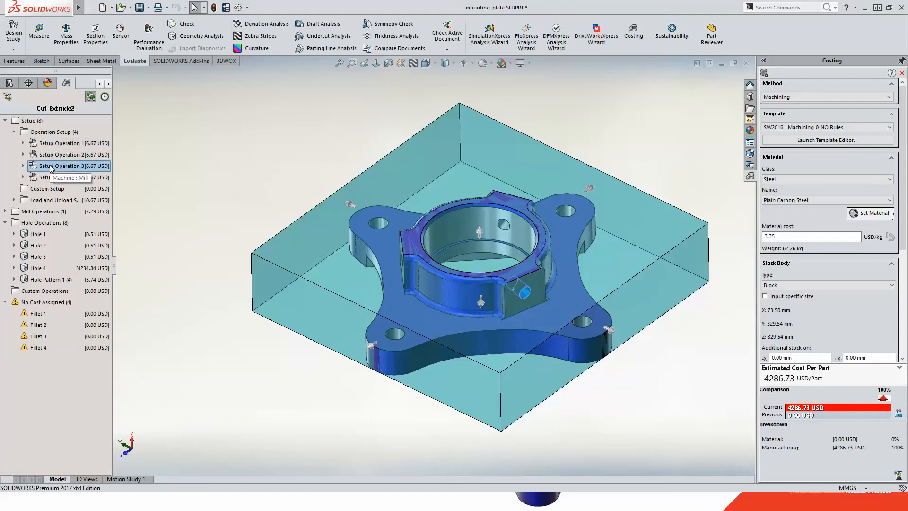
click(52, 178)
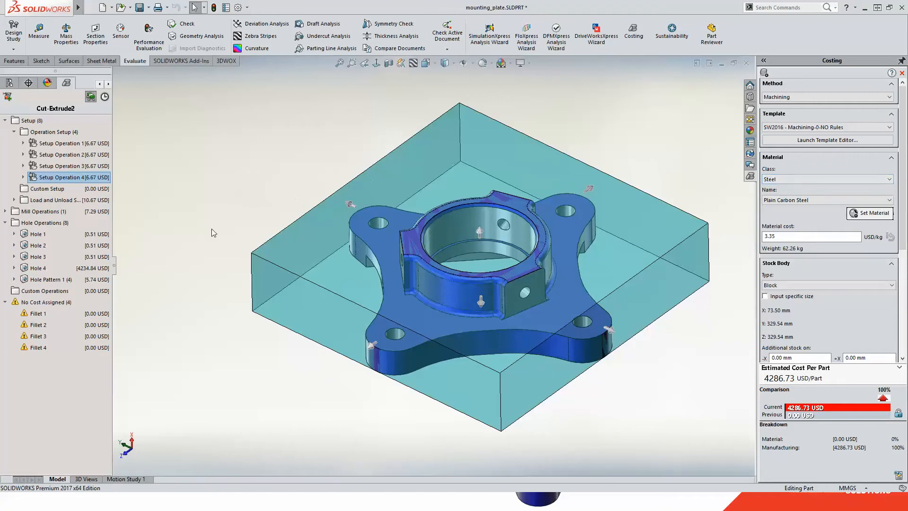
Highlight Hole 4 on the mounting plate and check its assigned drill, widening the cost tree to read the full tool name.
click(66, 269)
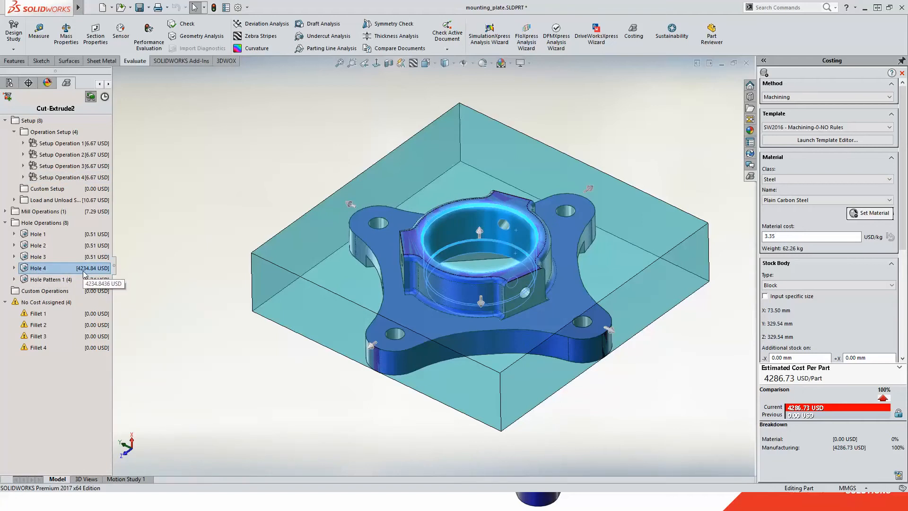
click(14, 268)
mouse_move(36, 280)
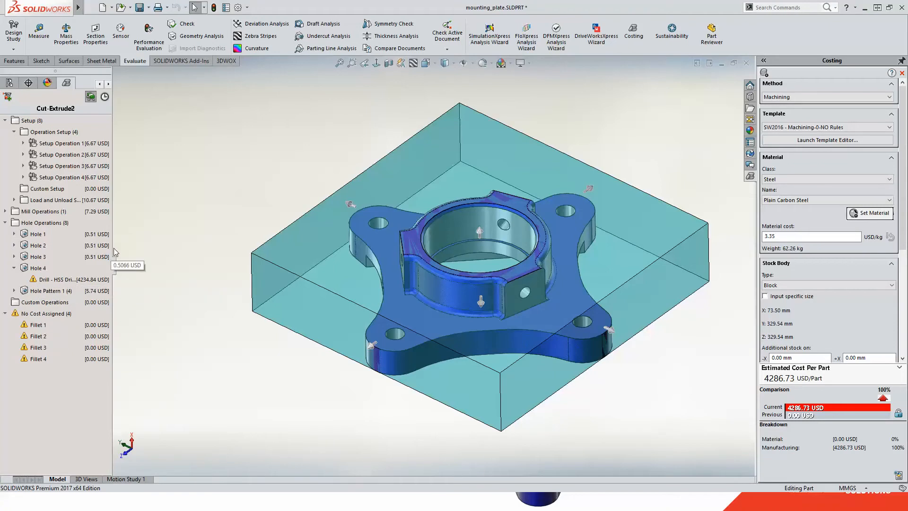
drag(113, 237, 222, 237)
mouse_move(68, 284)
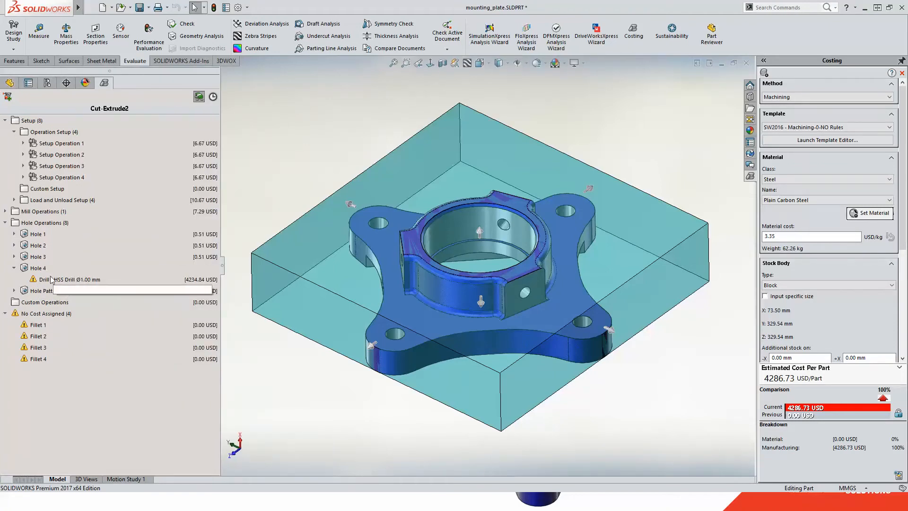
Change the mounting plate's Hole 4 from a drilling operation to a mill operation.
right_click(33, 270)
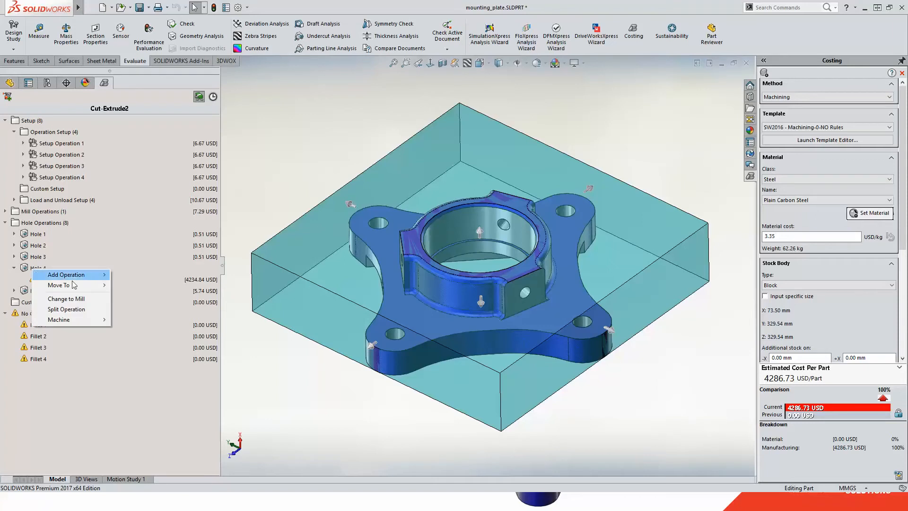
click(78, 299)
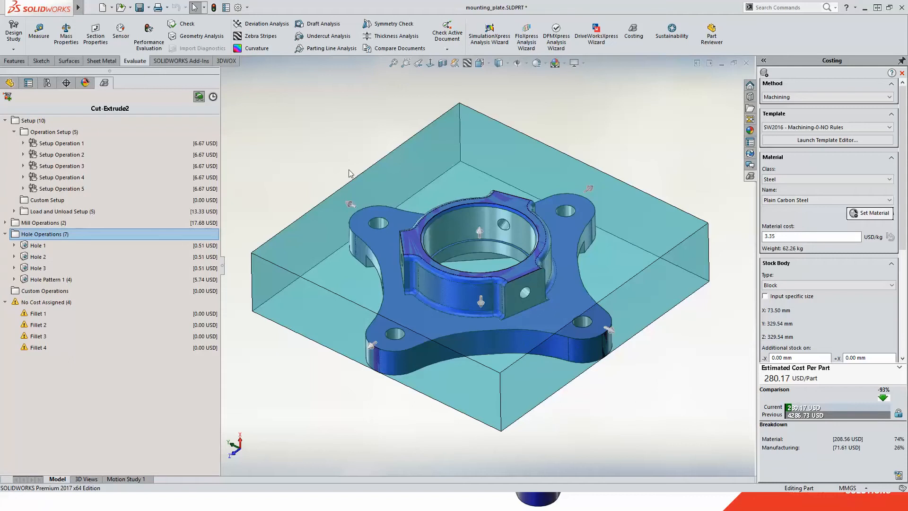
click(297, 121)
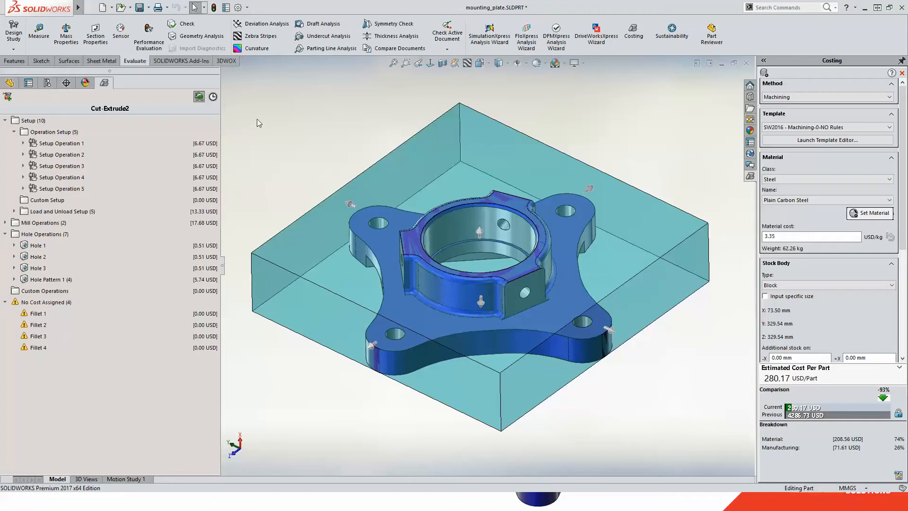
Return to the Shaft_mount_system assembly and open its flanged_shaft2 part for costing, without saving the temporary costing template.
drag(221, 129, 142, 128)
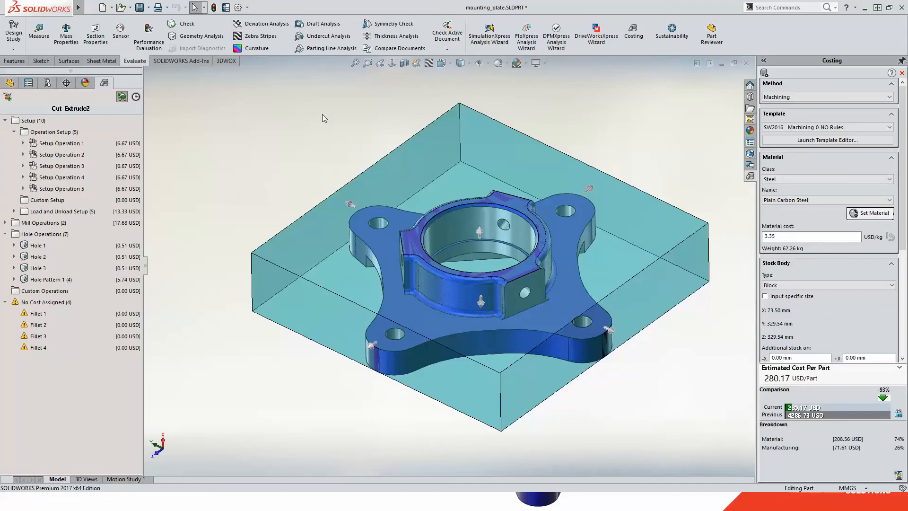
key(ctrl+Tab)
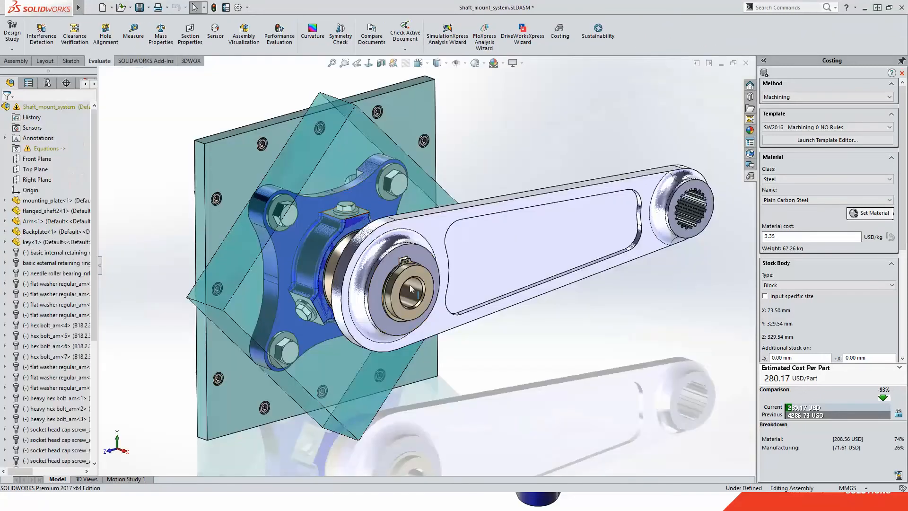
click(410, 289)
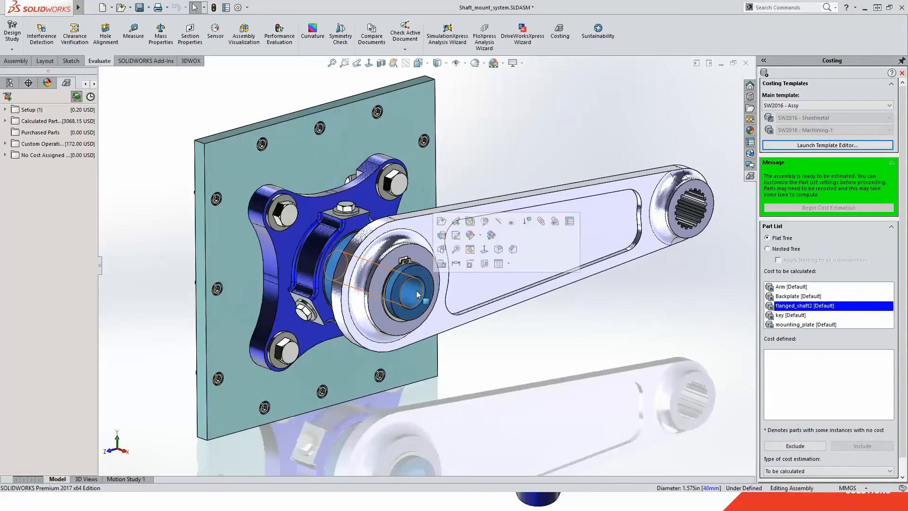
click(537, 124)
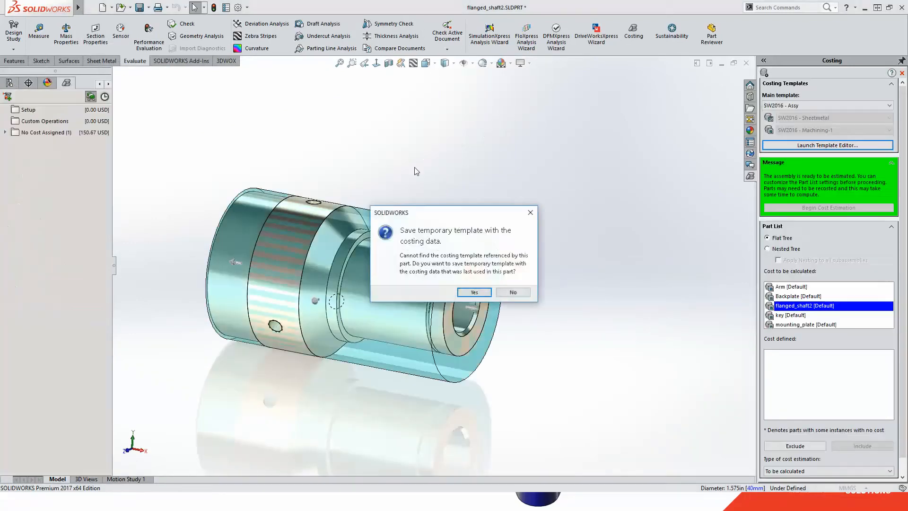
click(512, 289)
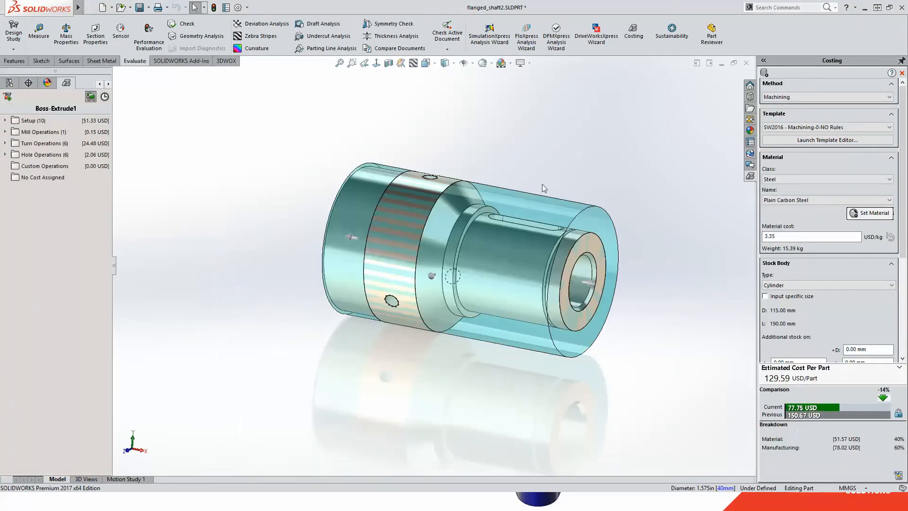
Preview Block as the flanged shaft's stock type, then switch back to Cylinder and update the cost estimate.
click(830, 285)
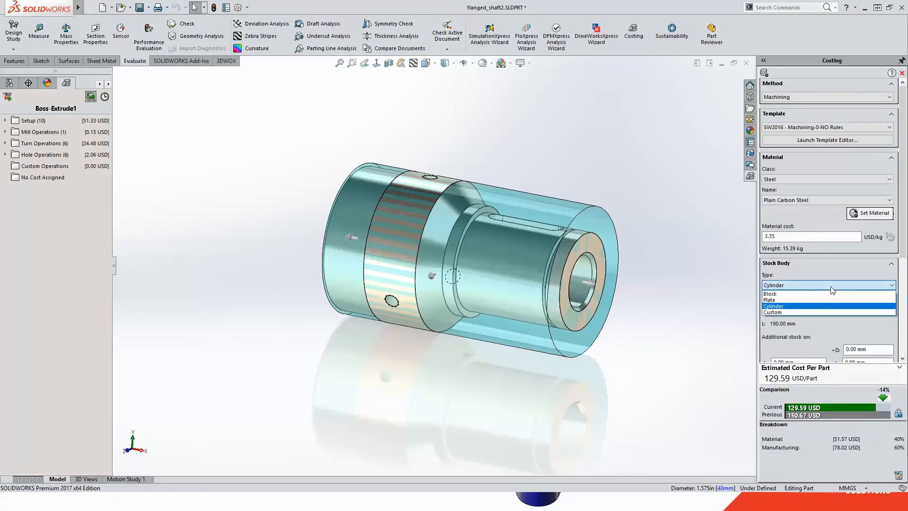
click(814, 295)
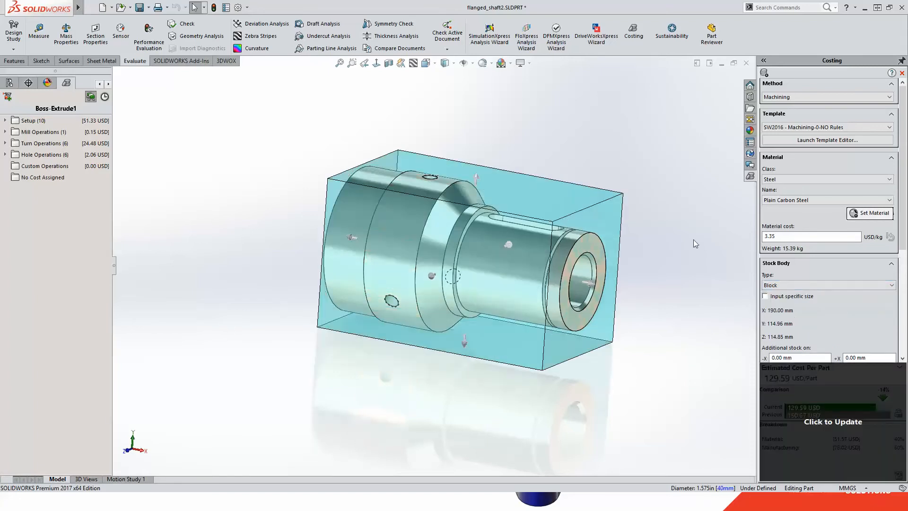
middle_drag(689, 248, 662, 266)
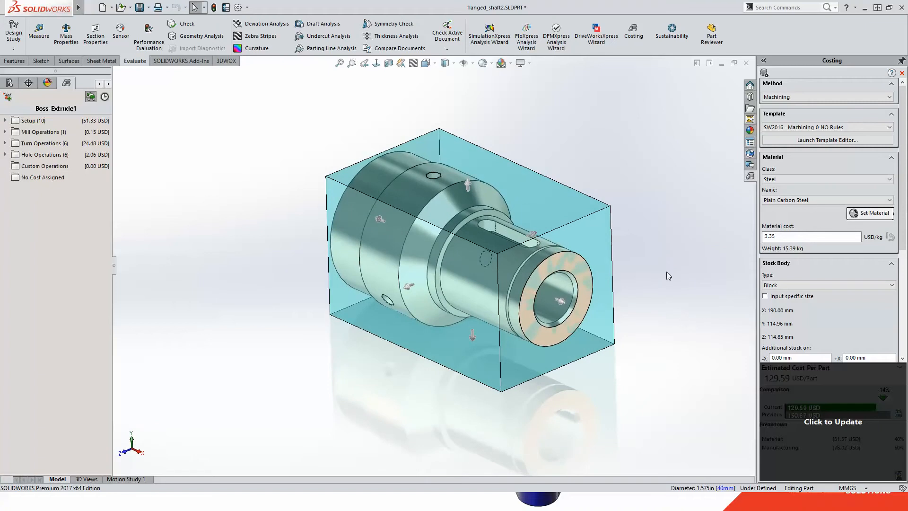
click(828, 285)
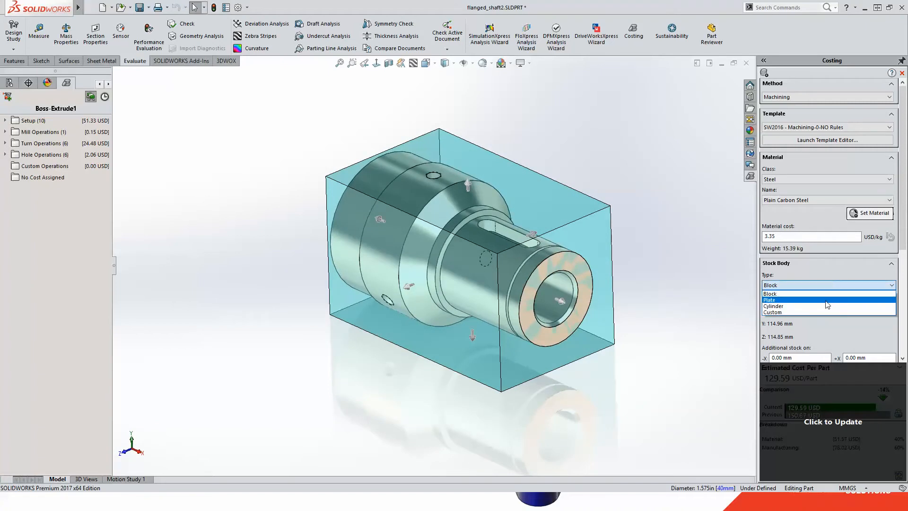
click(826, 306)
click(847, 405)
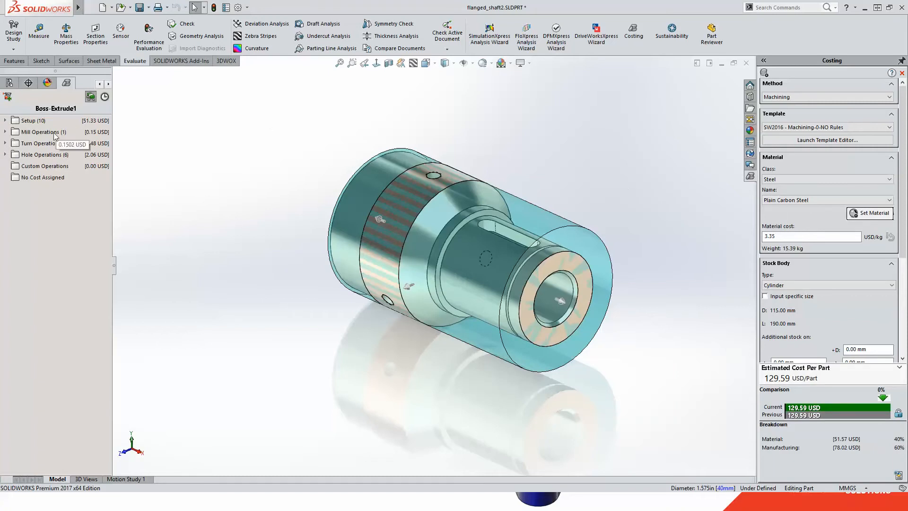
Examine the flanged shaft's turn operation costs, highlighting OD Groove 1, ID Groove 1, ID Turn 1 and OD Turn 1.
click(5, 143)
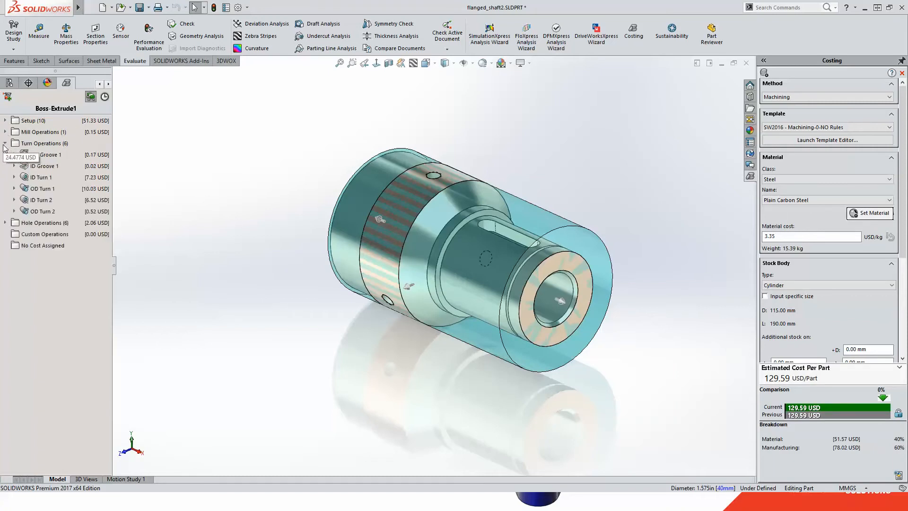
click(41, 155)
click(40, 167)
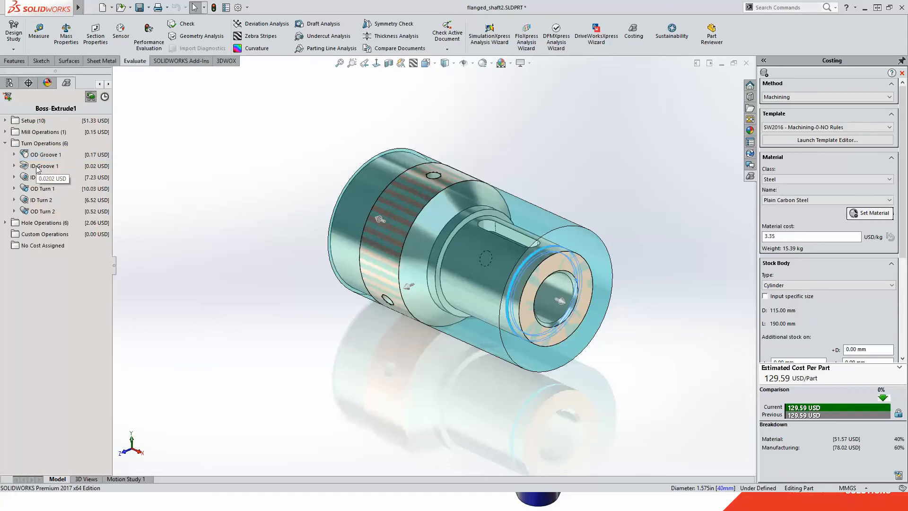
click(36, 179)
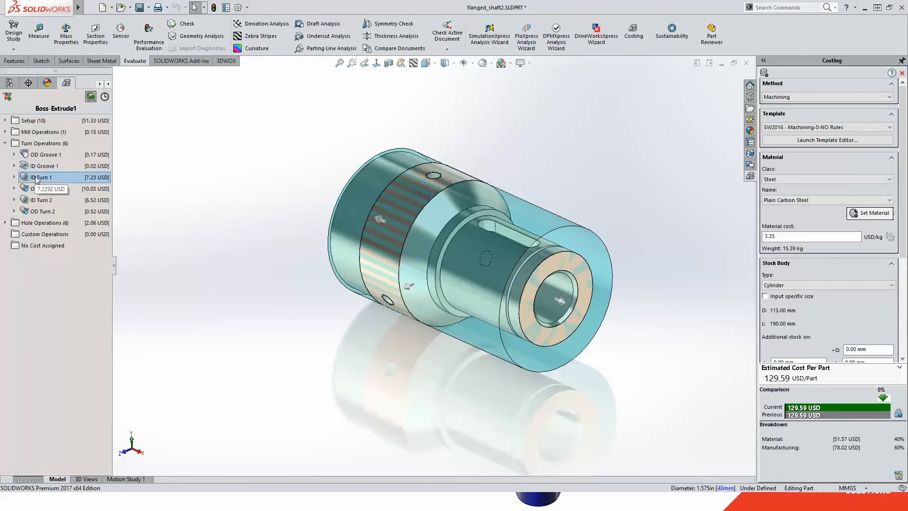
click(36, 190)
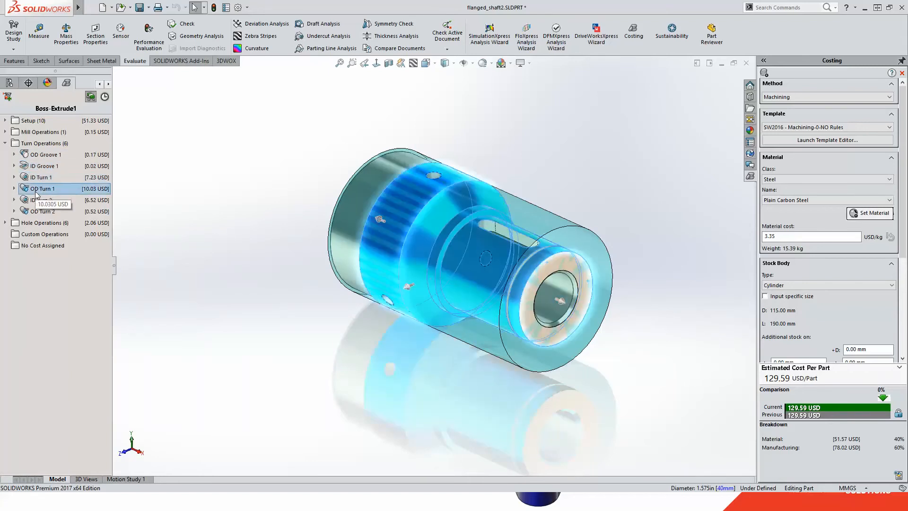
Examine the flanged shaft's hole operation costs, highlighting Holes 1 to 3 on the model.
click(5, 223)
click(37, 234)
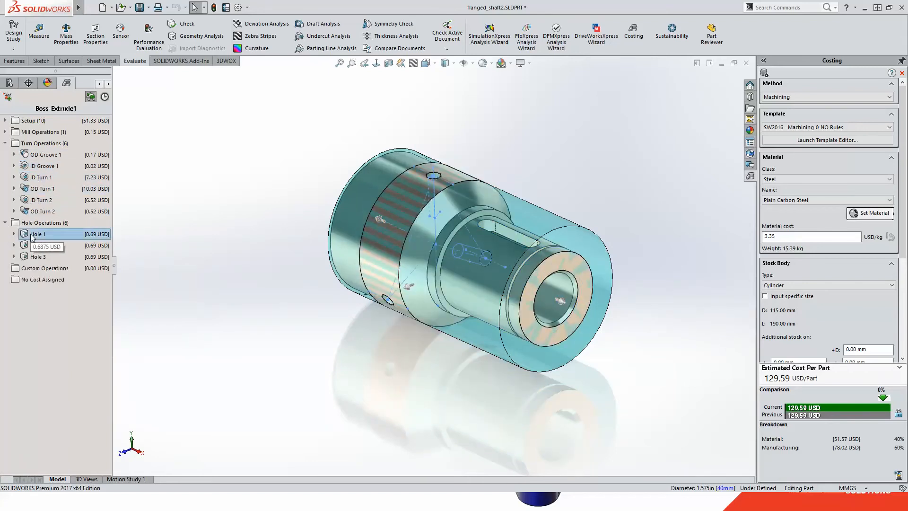
click(37, 245)
click(37, 257)
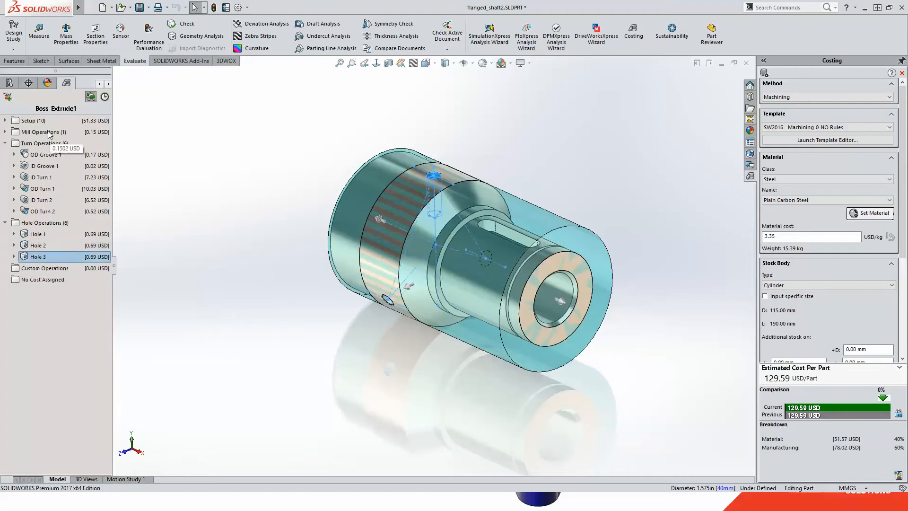
Examine which holes, pocket and turning operations belong to each of the flanged shaft's operation setups, from Setup Operation 8 back to 4.
click(6, 120)
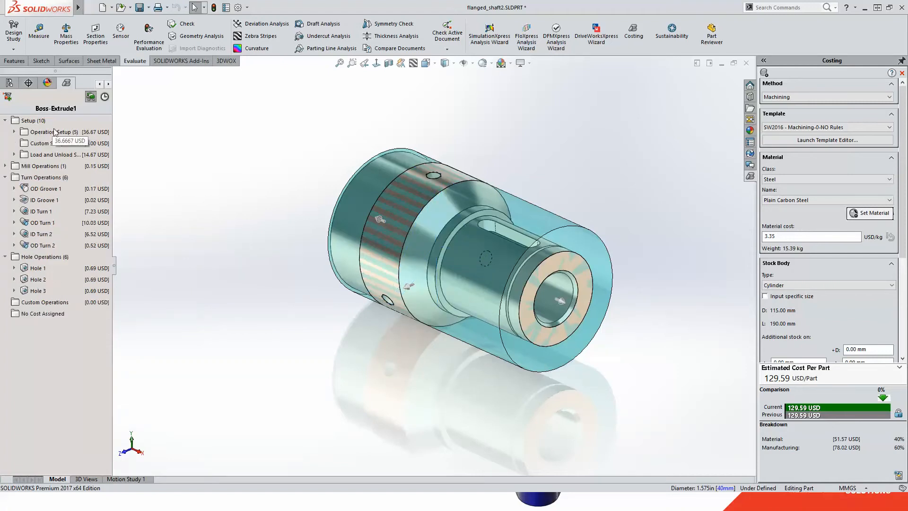
click(15, 133)
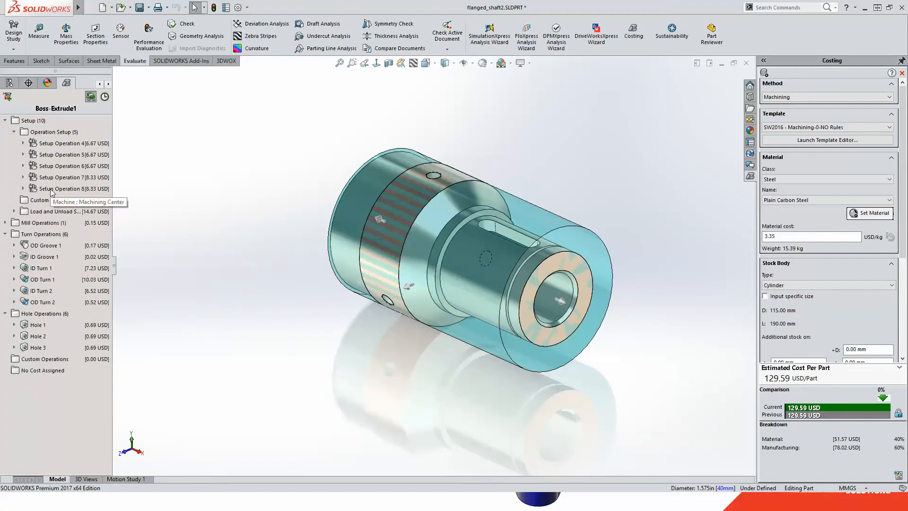
click(23, 189)
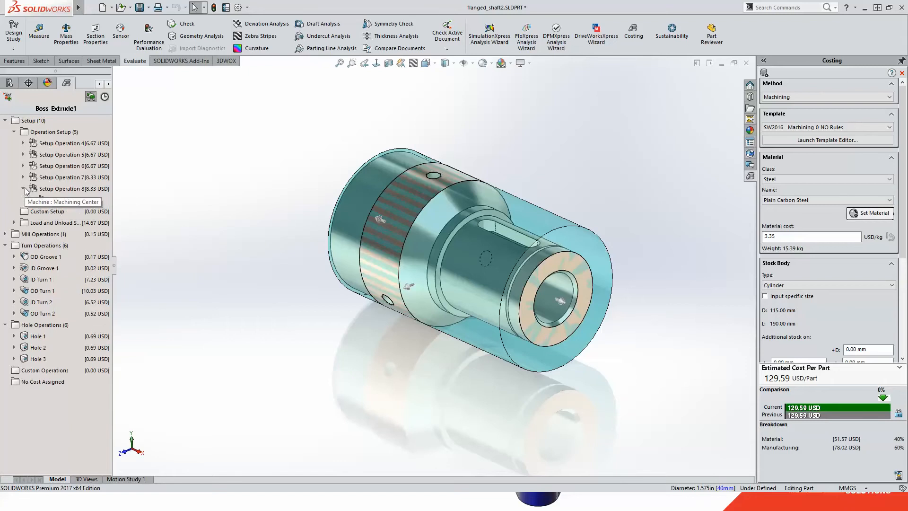
click(23, 178)
click(23, 166)
click(22, 154)
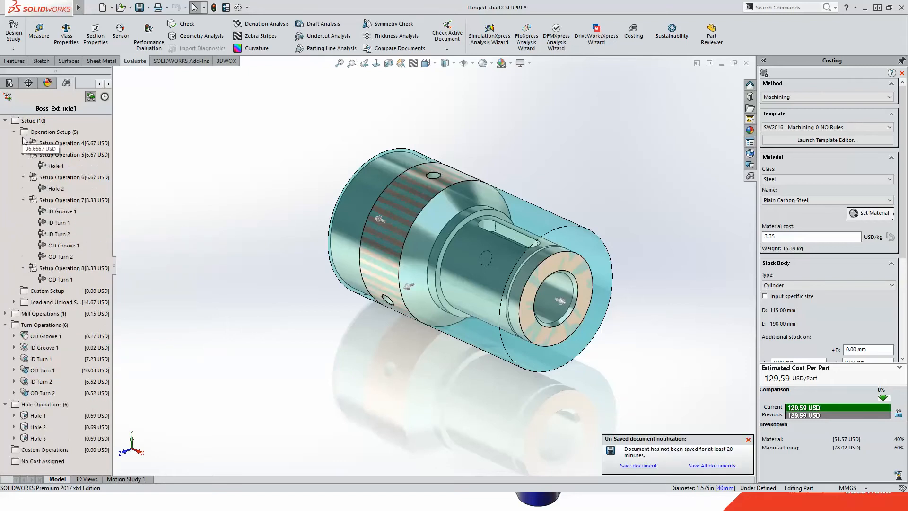
click(22, 143)
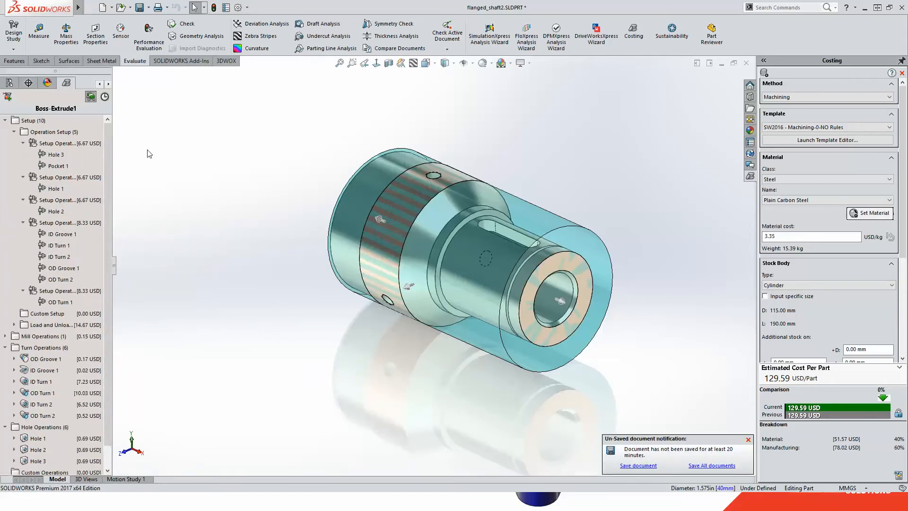
click(5, 120)
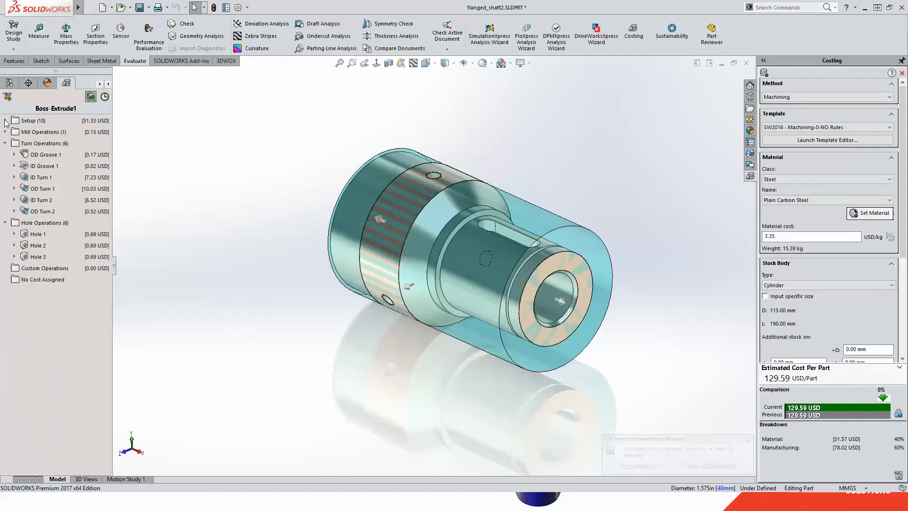
Examine the flanged shaft's mill operations, highlighting Pocket 1 on the model.
click(6, 132)
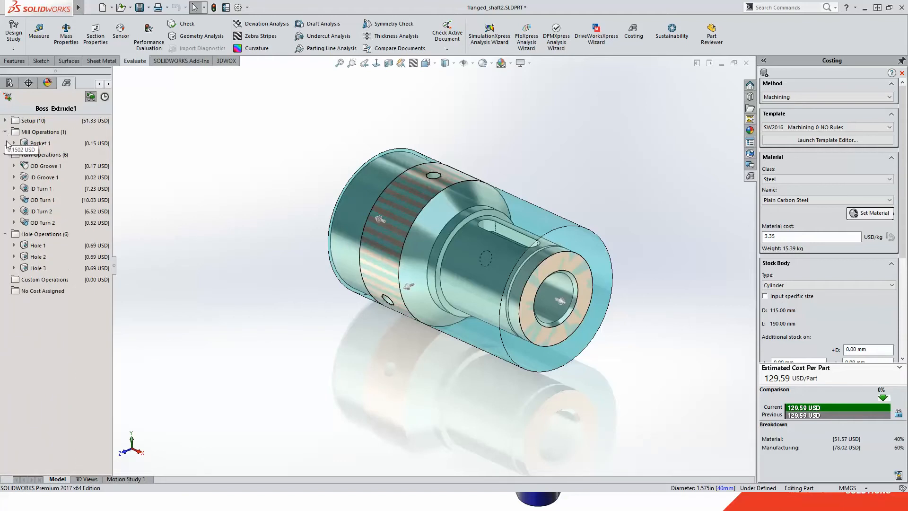
click(33, 143)
middle_drag(506, 243, 626, 163)
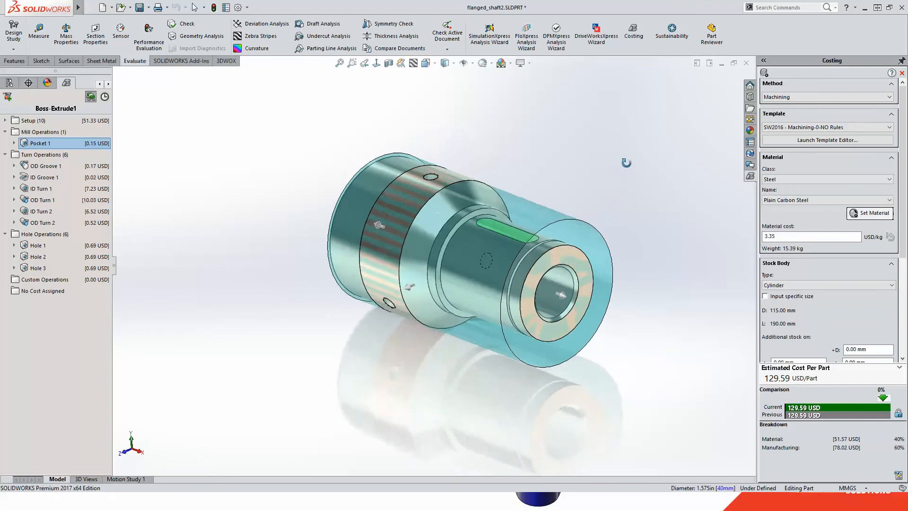
Extend the cylindrical stock about 35.1 mm beyond the shaft's small end and update the cost estimate.
drag(568, 297, 597, 307)
click(815, 390)
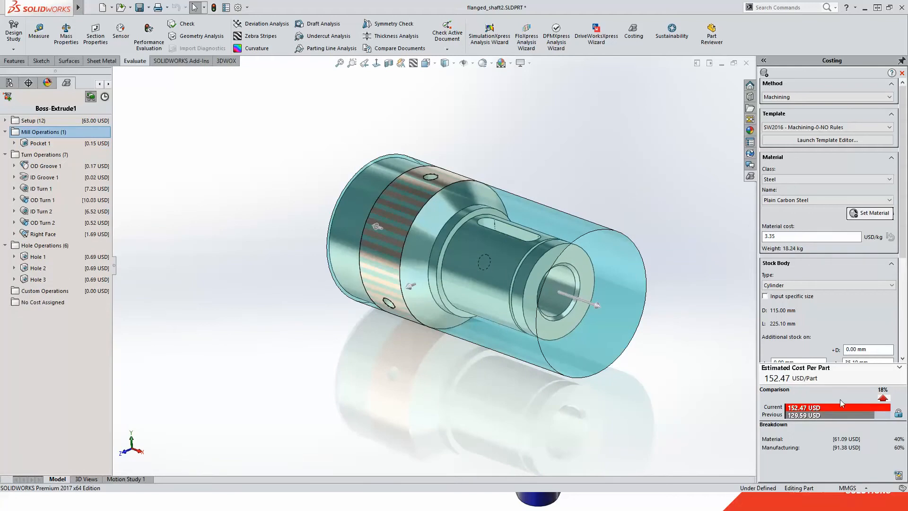
Set the additional stock on the shaft's +L end to 0 mm and update the cost estimate.
scroll(827, 217, down, 5)
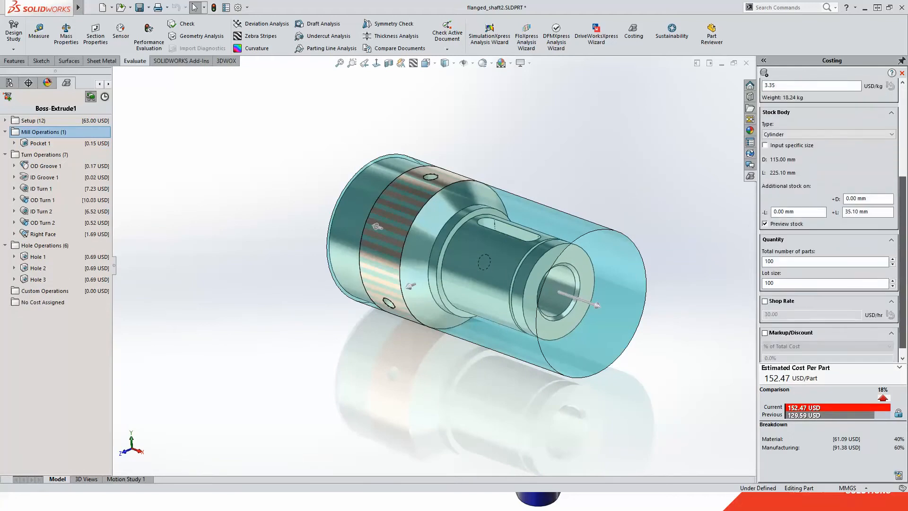
scroll(832, 213, down, 1)
click(875, 204)
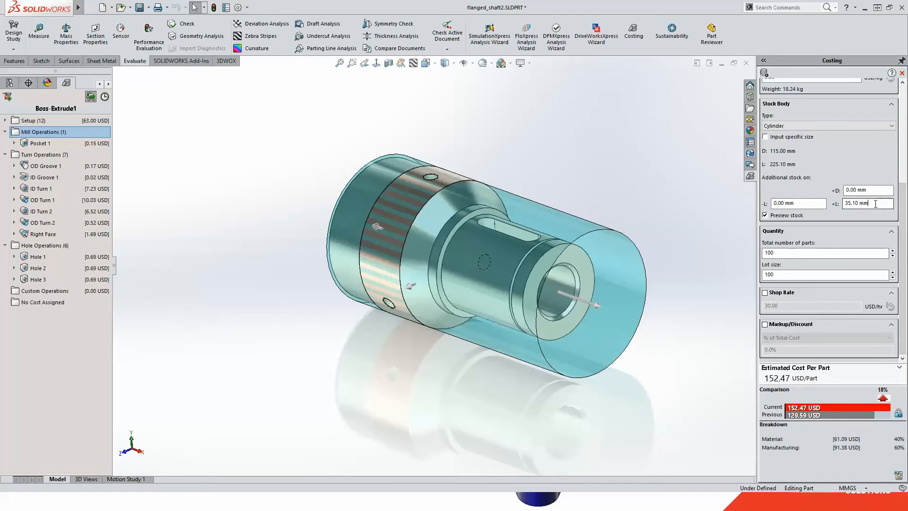
drag(875, 203, 821, 205)
text(0)
key(Return)
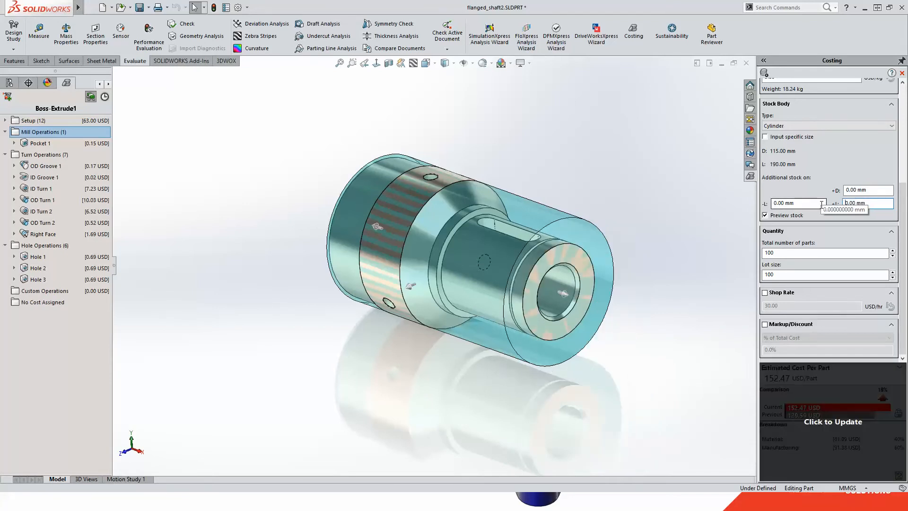
click(835, 397)
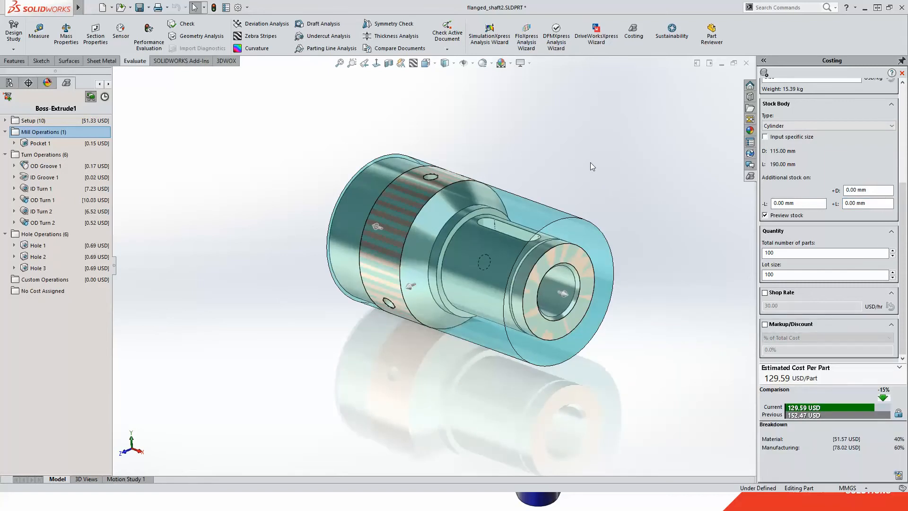
key(alt+Tab)
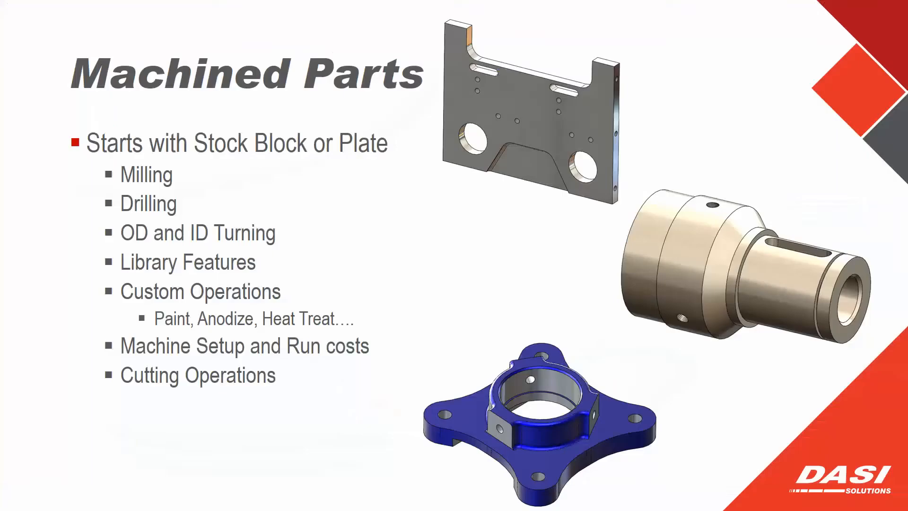
click(676, 84)
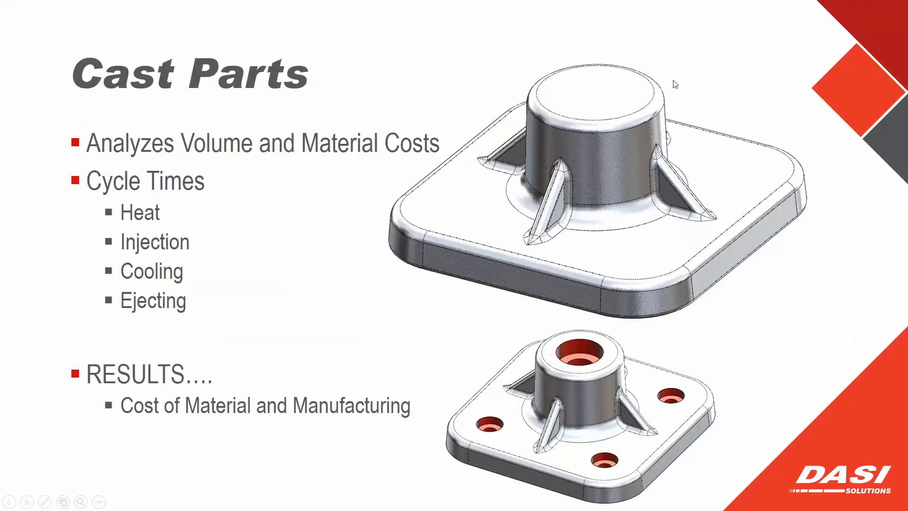
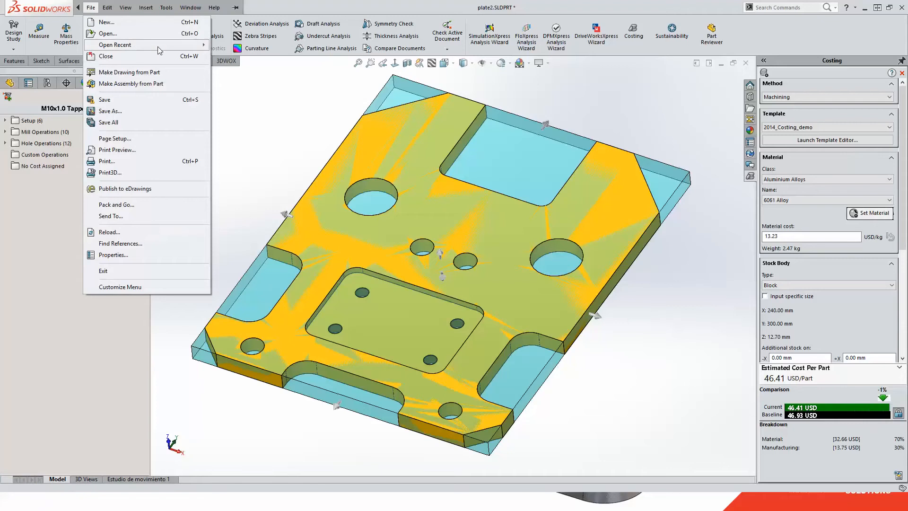
Open the cast Mounting_plate part from the recent documents and review the available costing methods, keeping Casting.
mouse_move(123, 45)
click(285, 159)
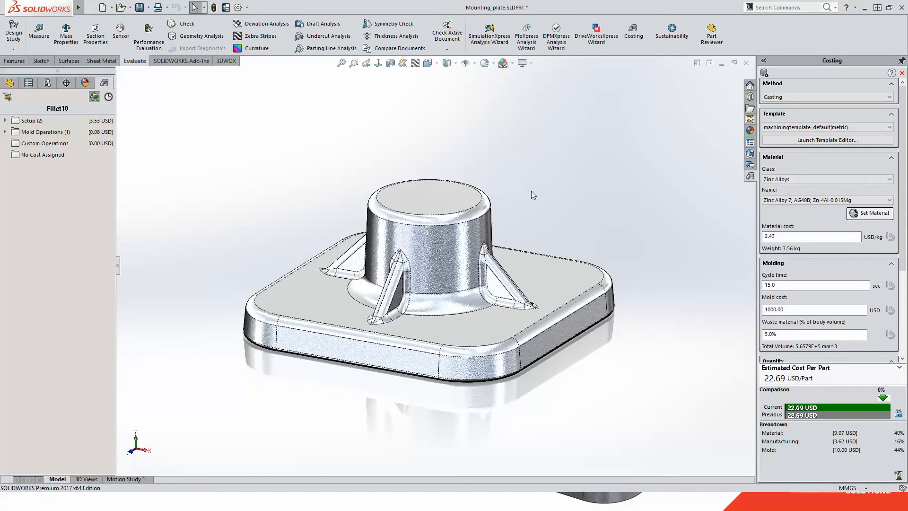
click(822, 98)
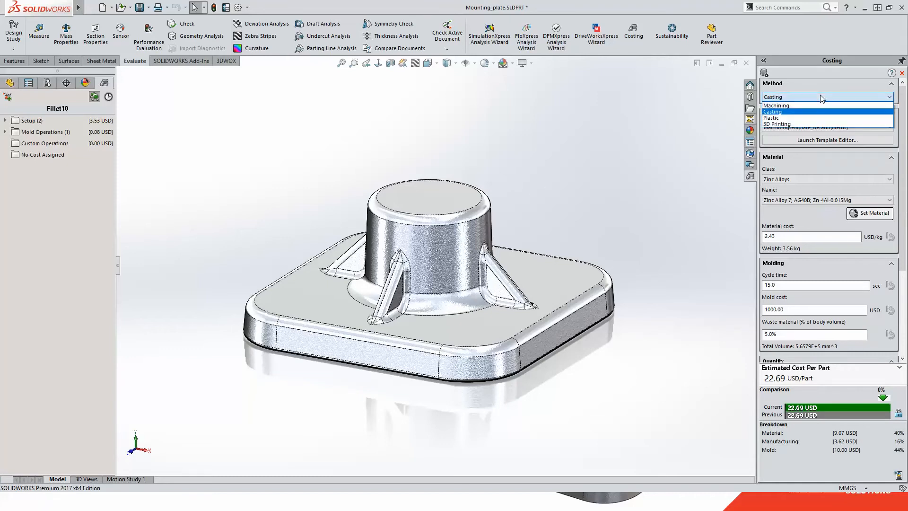
click(822, 97)
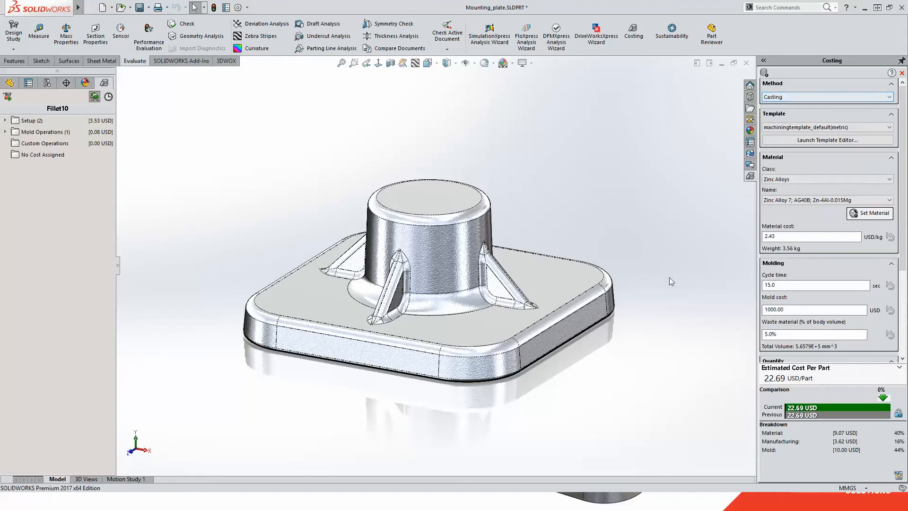
Review the casting's molding and quantity settings, then expand its mold operations to examine their cost breakdown.
scroll(795, 216, down, 5)
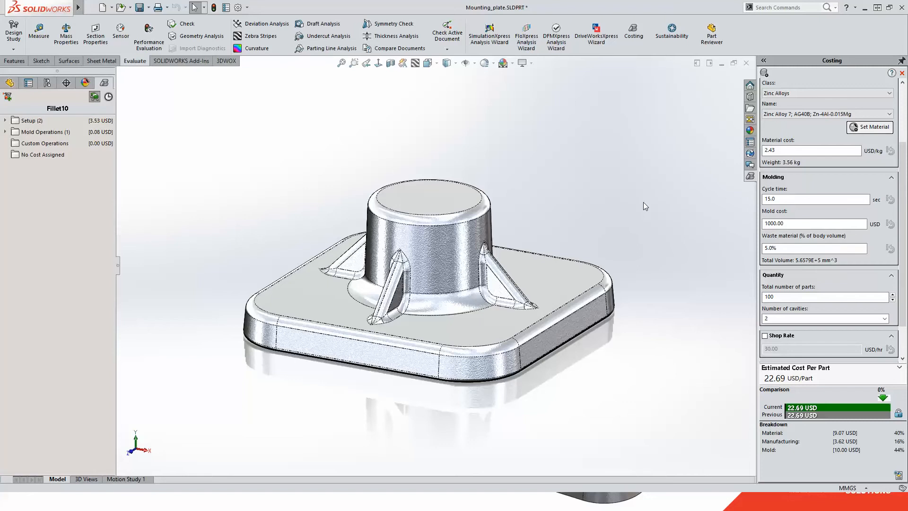
double_click(779, 318)
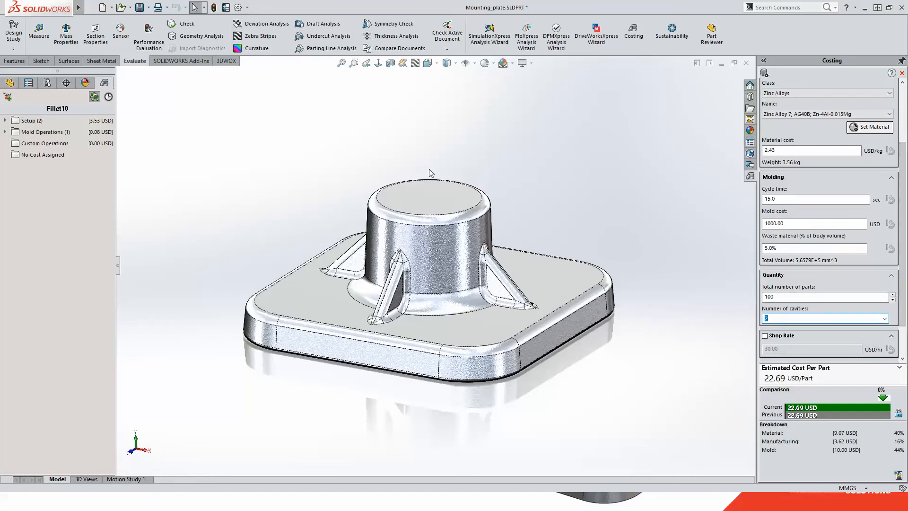
middle_drag(389, 126, 383, 143)
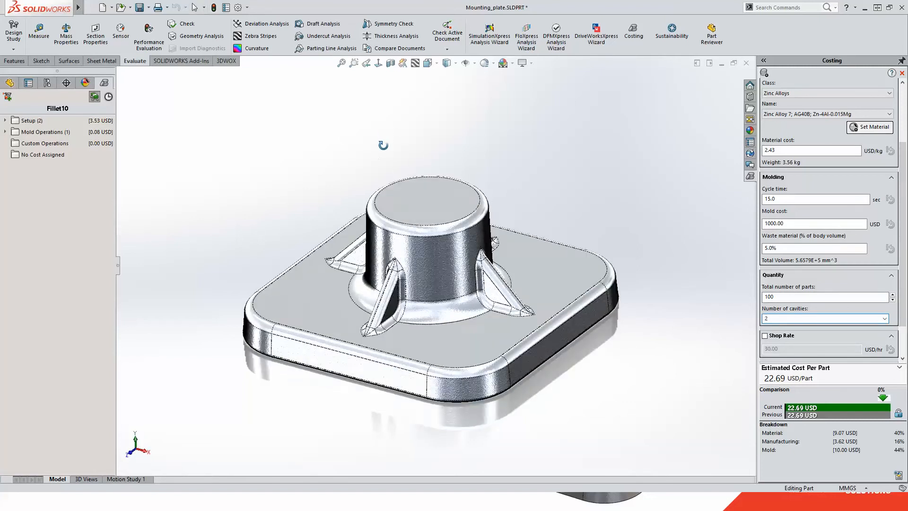
click(6, 132)
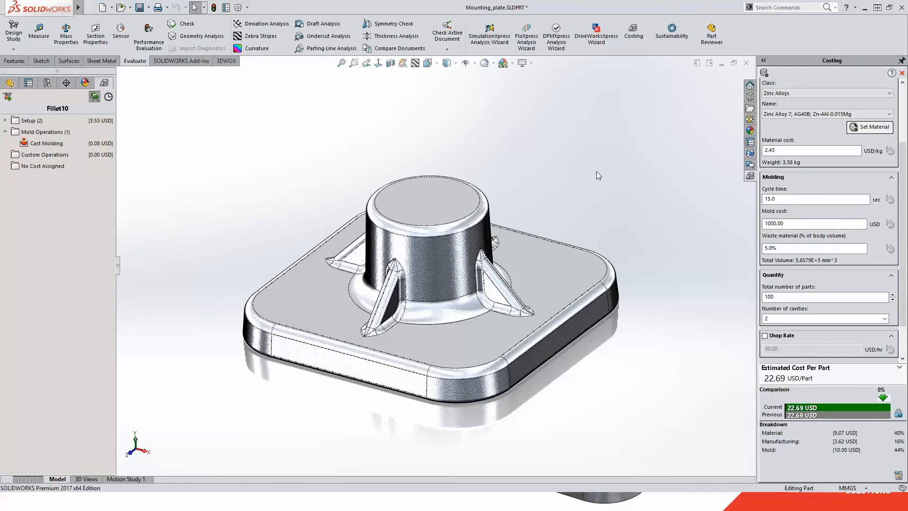
Activate the Machined configuration of the mounting plate and review its costing operations.
click(46, 83)
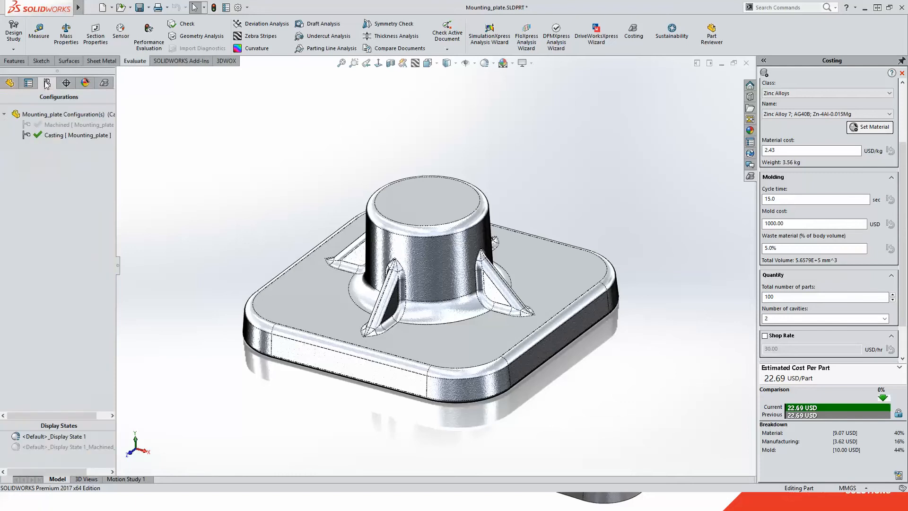
double_click(57, 125)
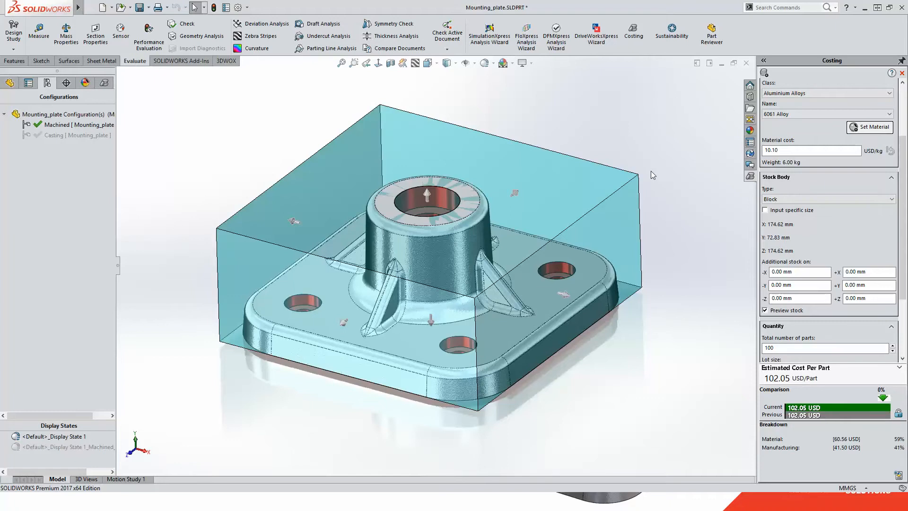
click(103, 84)
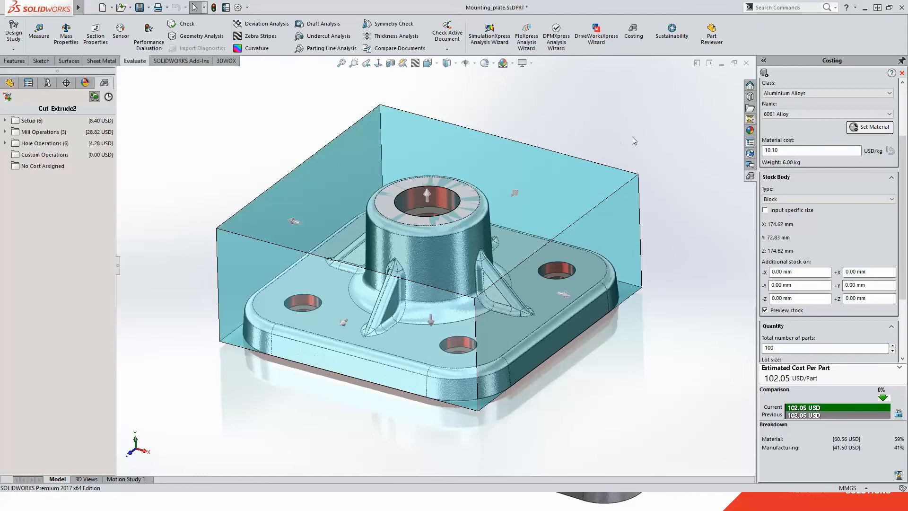
mouse_move(628, 142)
middle_down()
mouse_move(611, 28)
mouse_move(613, 134)
middle_up()
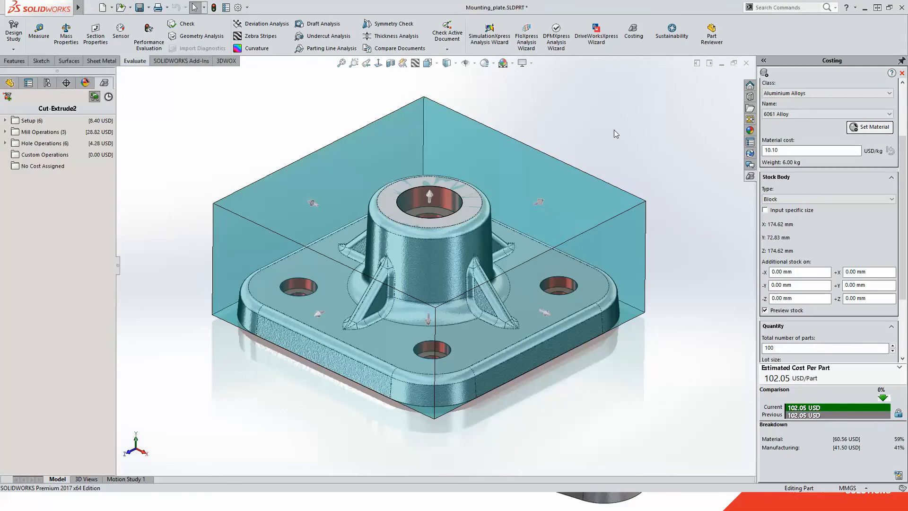
Set the stock body to a Custom type based on the Casting configuration, then update the stock body and cost estimate.
click(840, 199)
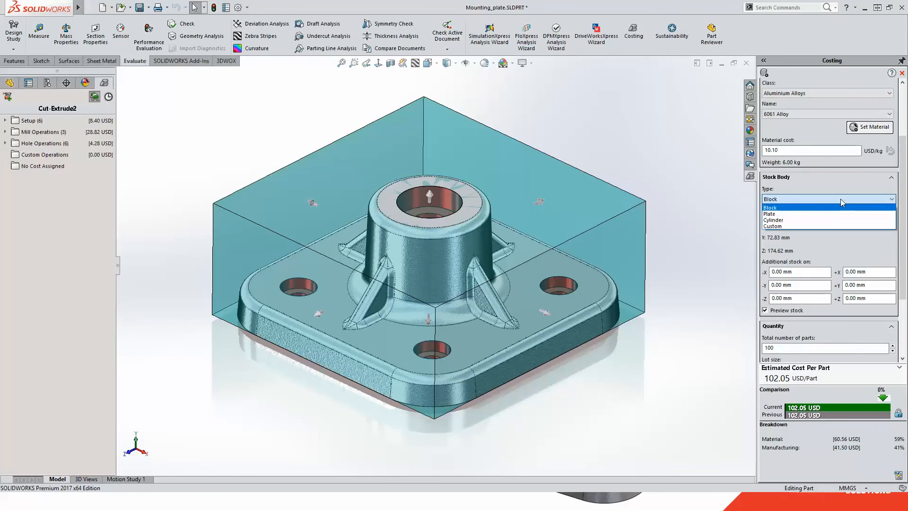
click(776, 226)
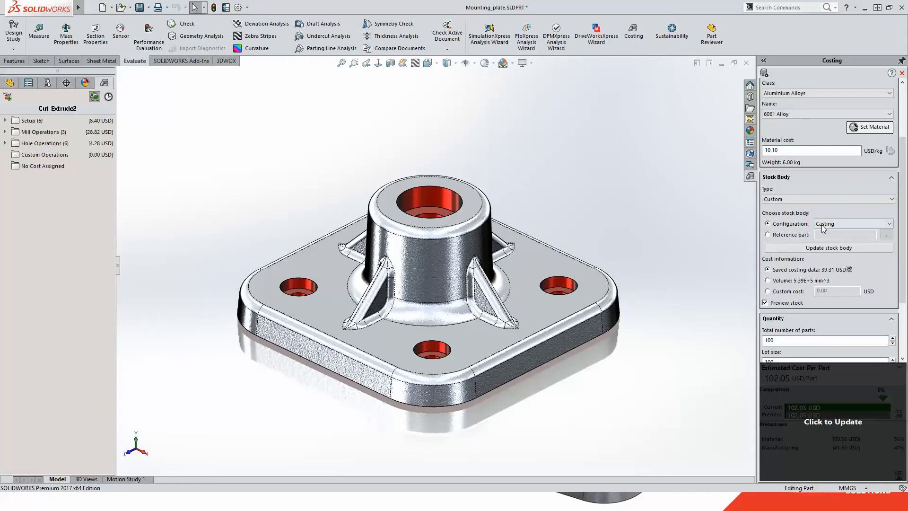
click(848, 223)
click(849, 223)
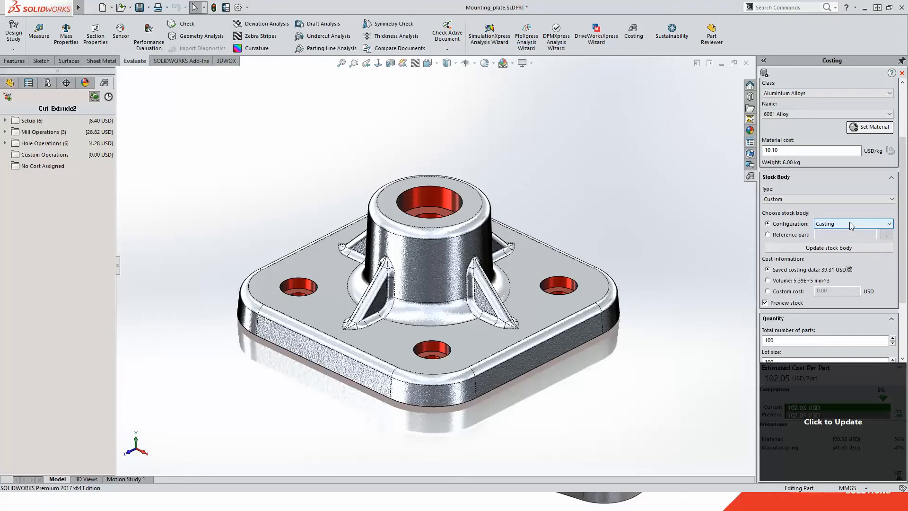
click(833, 248)
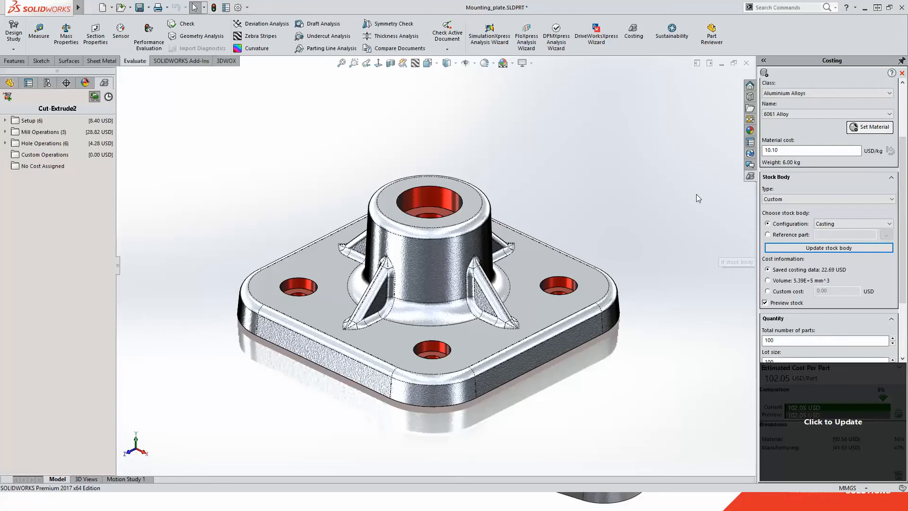
click(844, 401)
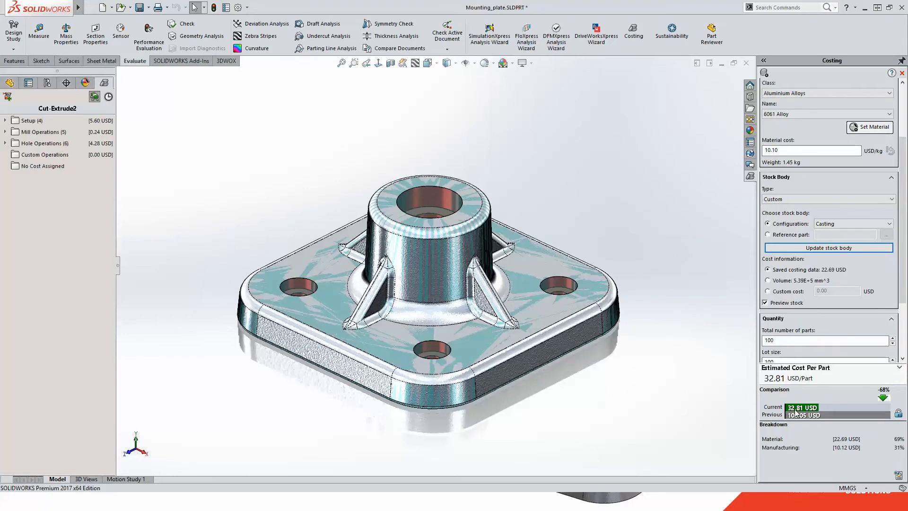
Examine the hole and mill operations for machining the cast stock, highlighting Volume 3.
click(5, 143)
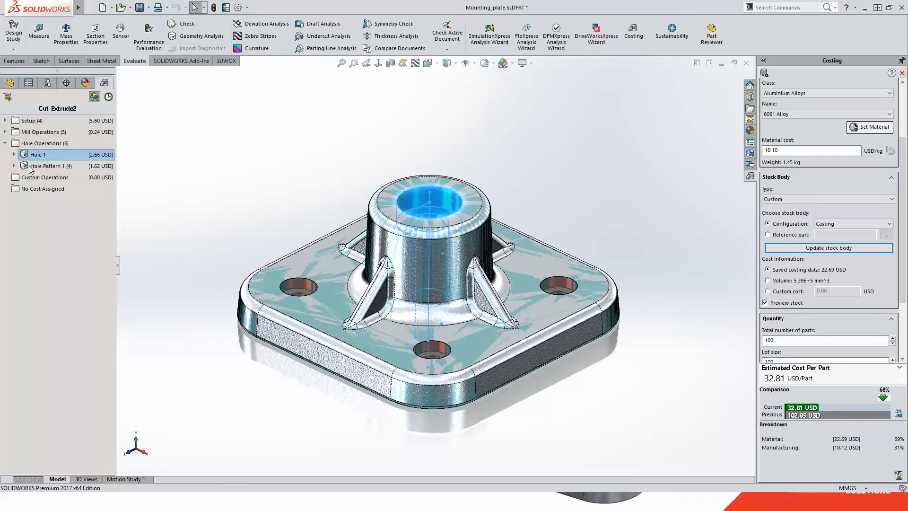
click(5, 132)
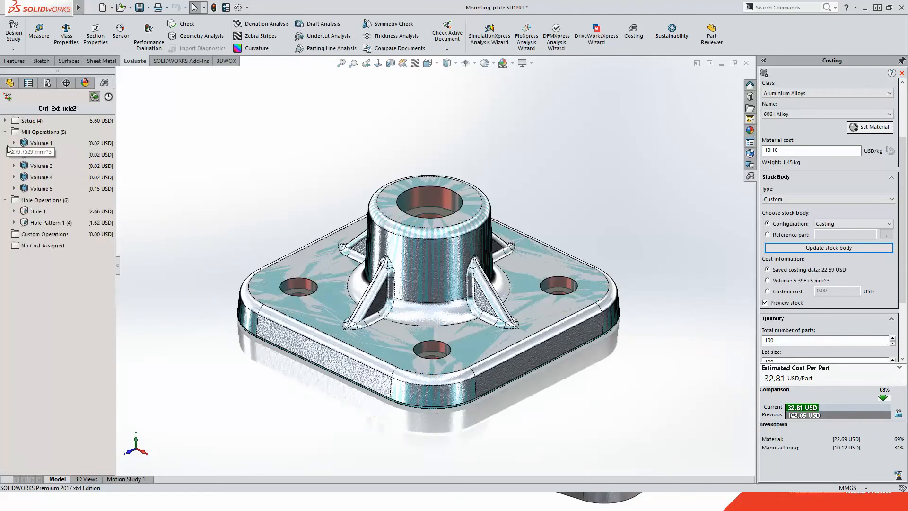
click(42, 165)
middle_drag(218, 369, 194, 381)
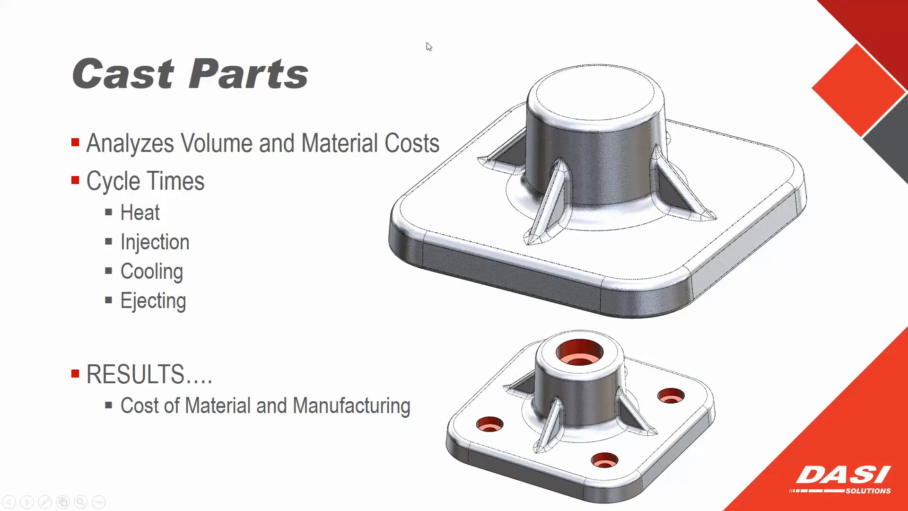
Advance the presentation to the Weldments slide, then switch to SOLIDWORKS and bring up the Table part.
click(429, 46)
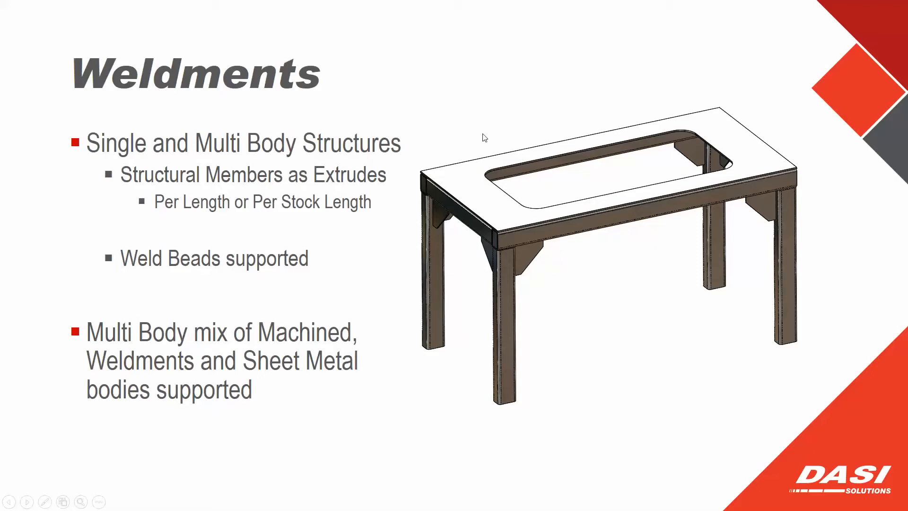
key(alt+Tab)
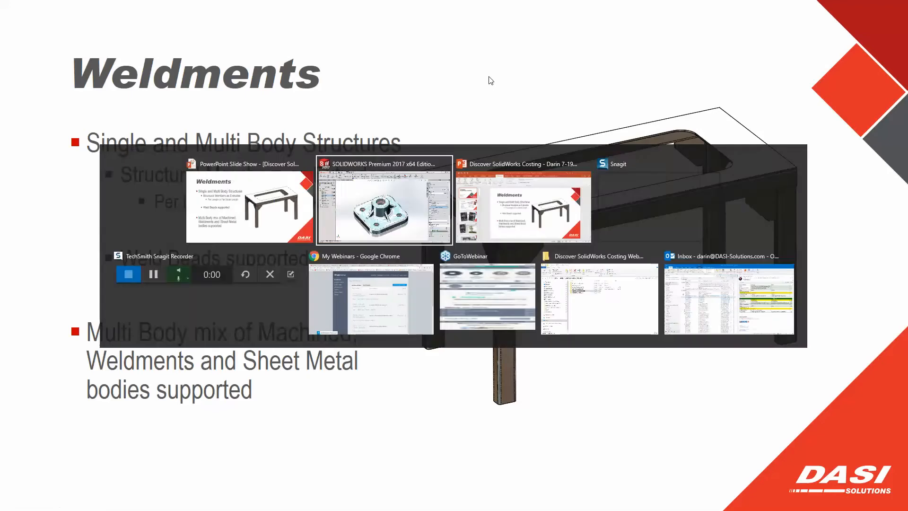
key(ctrl+Tab)
key(ctrl+Tab)
key(ctrl+Tab)
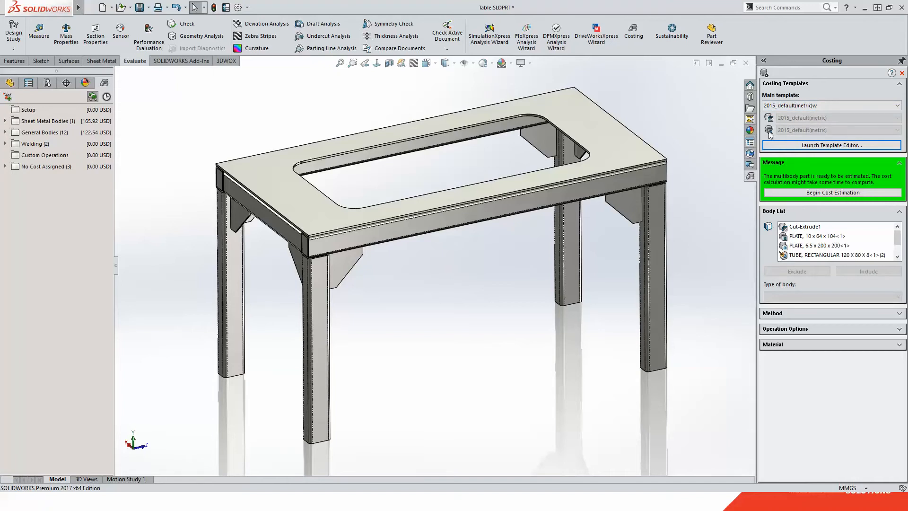
Review the body types and costing methods of the tabletop, corner plates and long rectangular tubes, then begin the table's cost estimation.
click(805, 228)
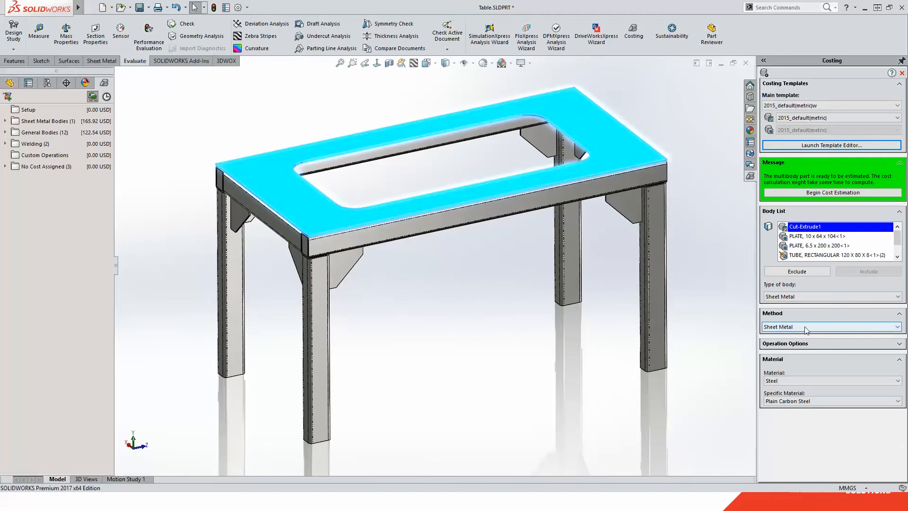
click(807, 236)
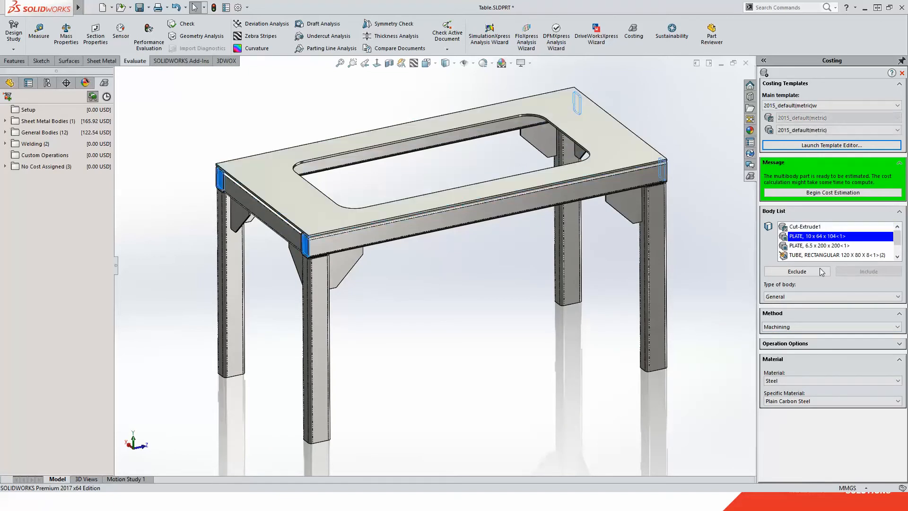
click(809, 296)
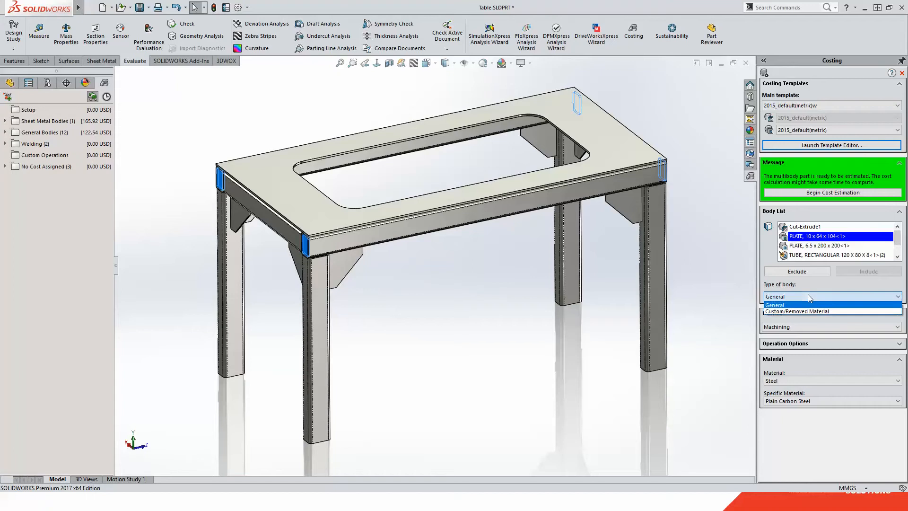
click(802, 295)
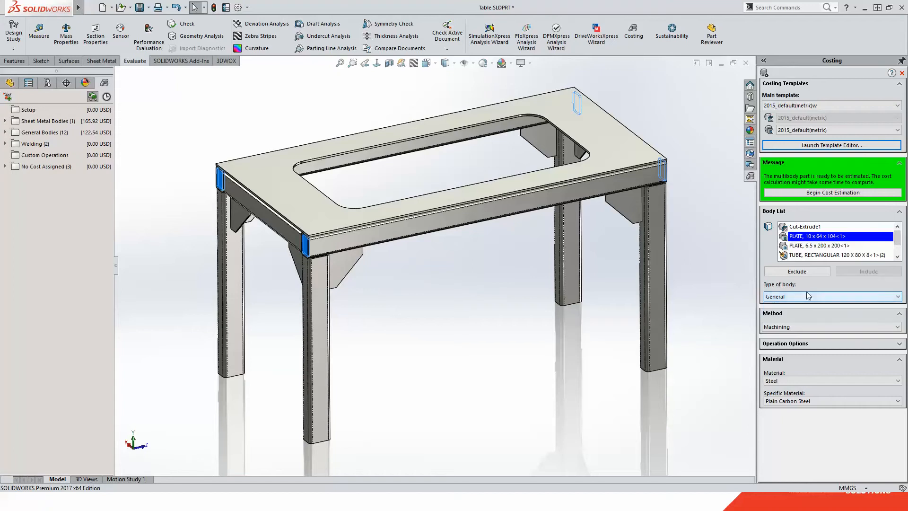
click(814, 327)
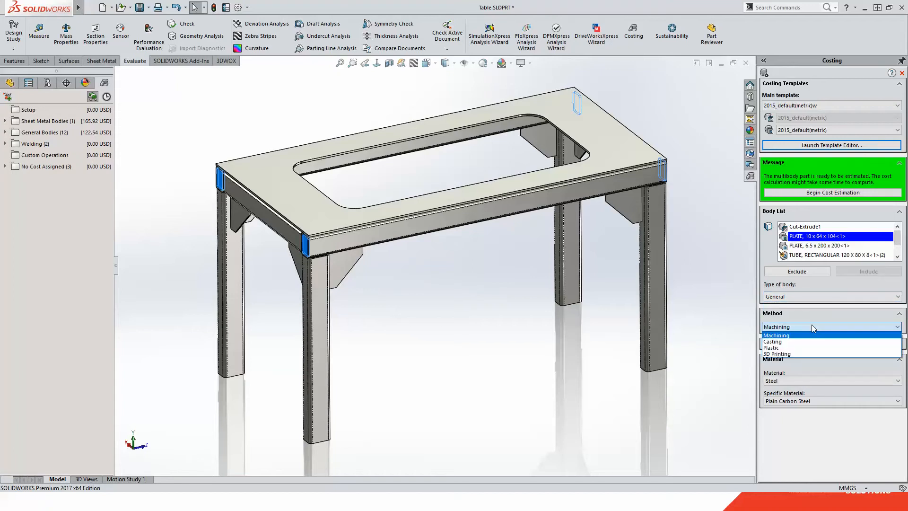
click(812, 326)
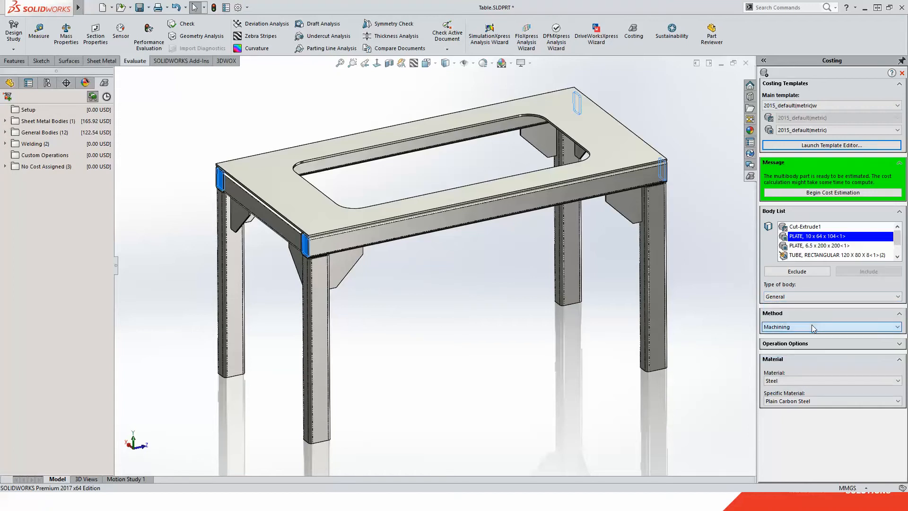
click(797, 255)
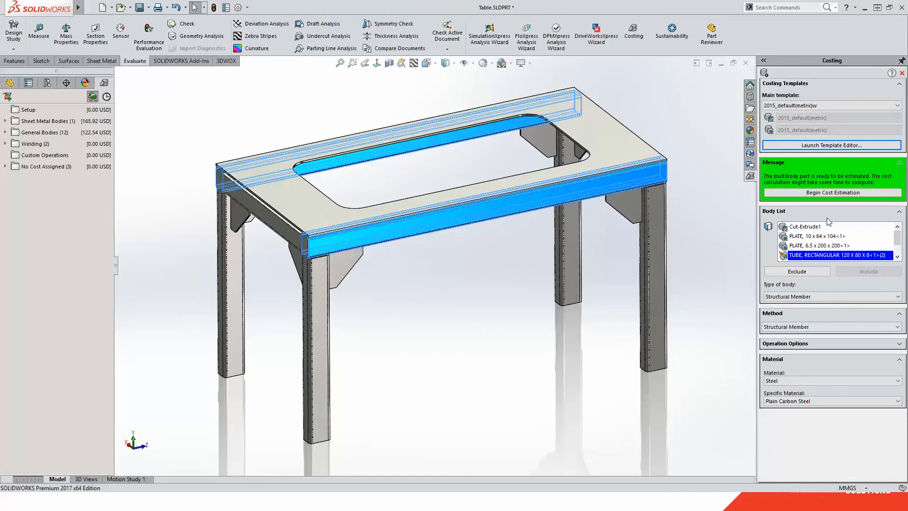
click(832, 192)
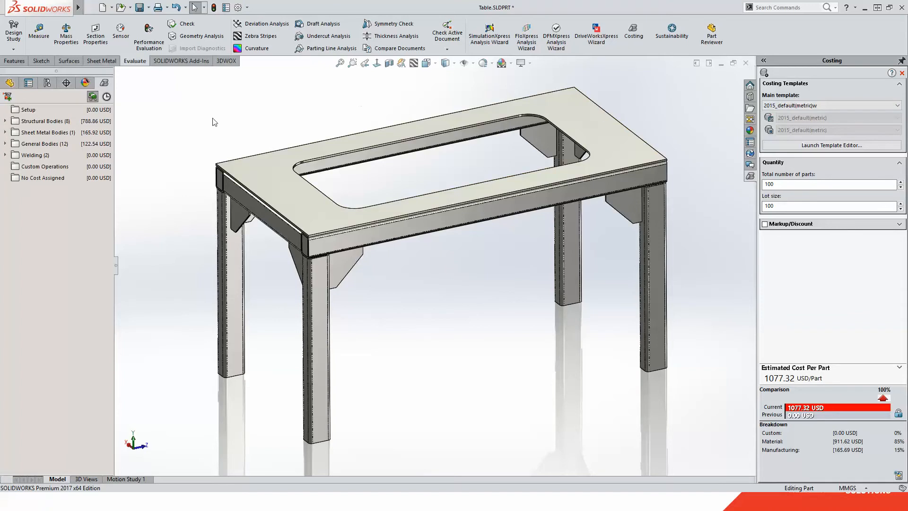
Expand the structural bodies, widen the costing tree and examine the cost details of the two long rectangular tubes.
click(5, 121)
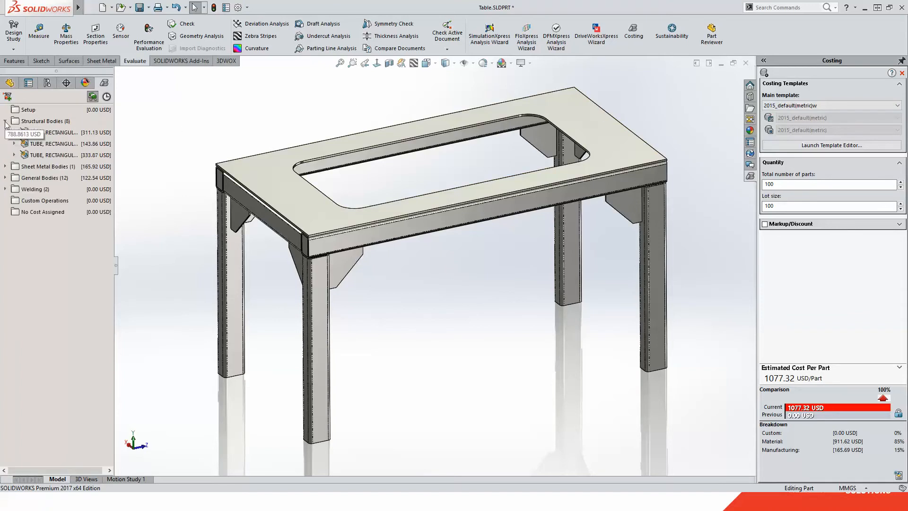
click(15, 133)
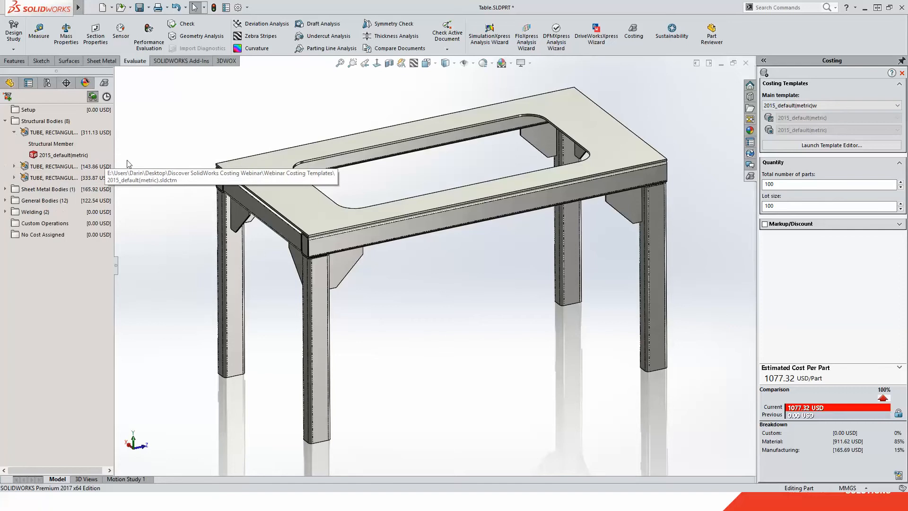
drag(115, 151, 232, 151)
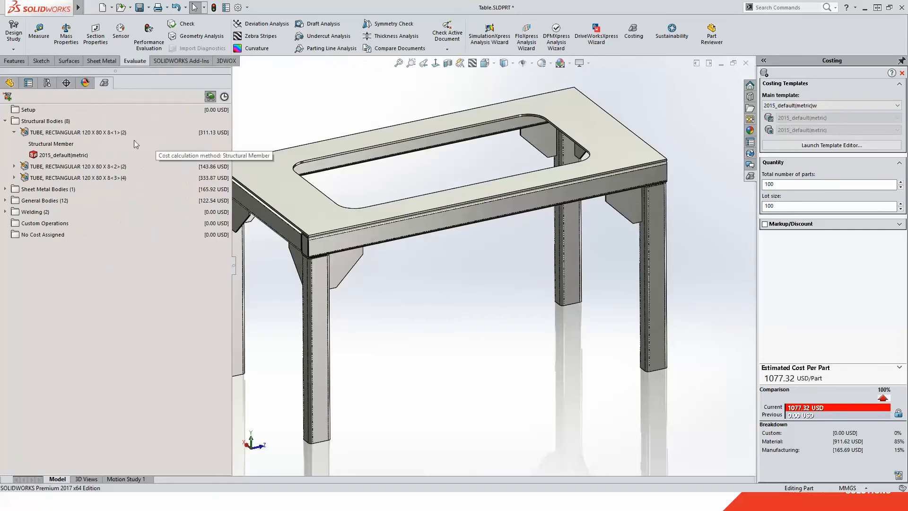
click(67, 134)
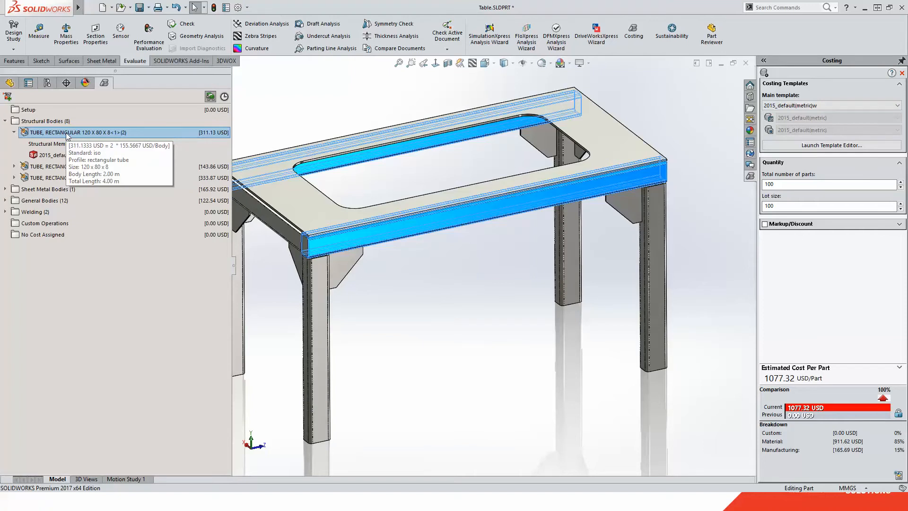
Check the table's cut list in the feature tree, then examine the costing details of the two short rectangular tubes.
click(9, 83)
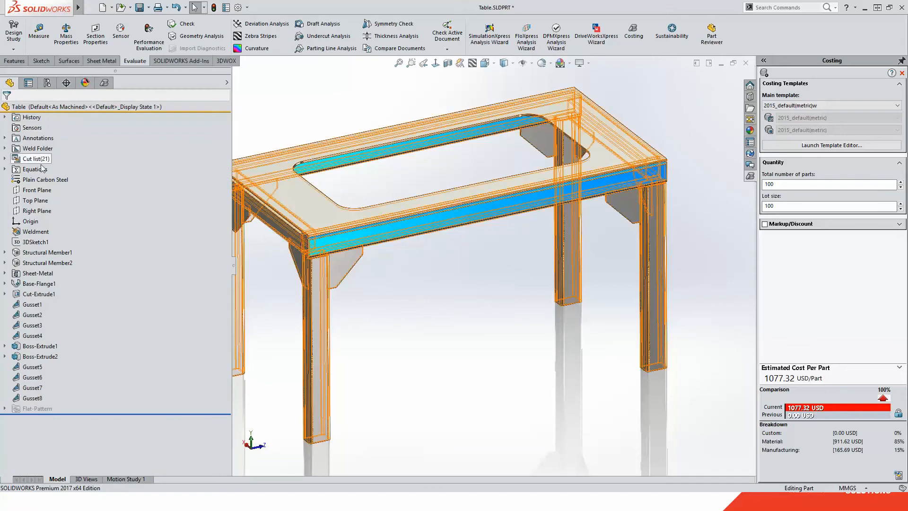
click(104, 82)
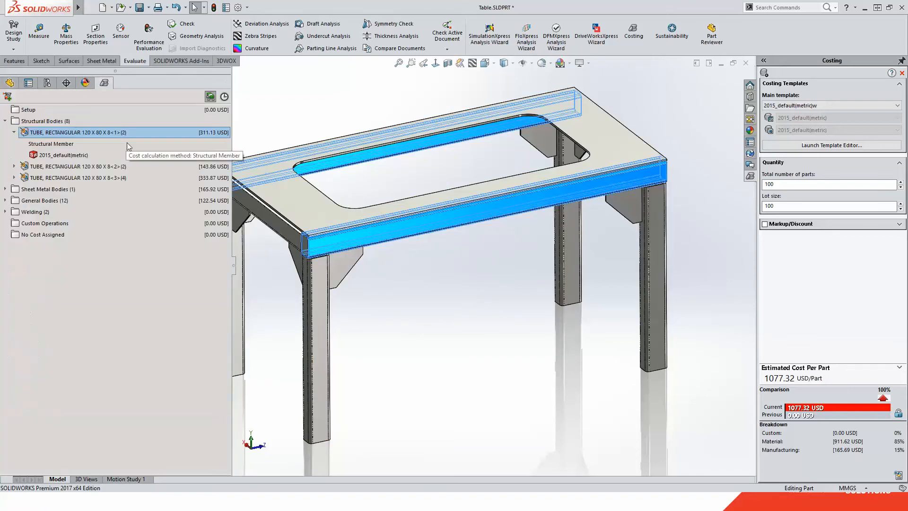
click(14, 166)
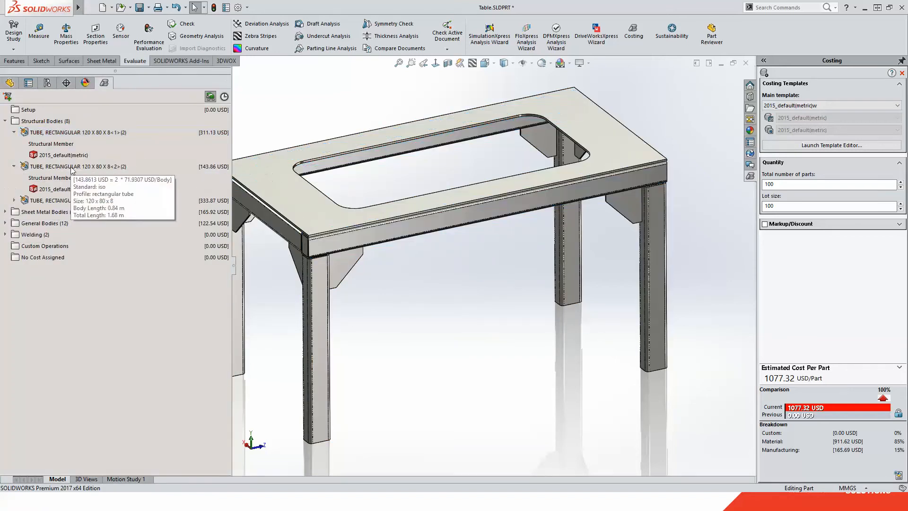
click(68, 166)
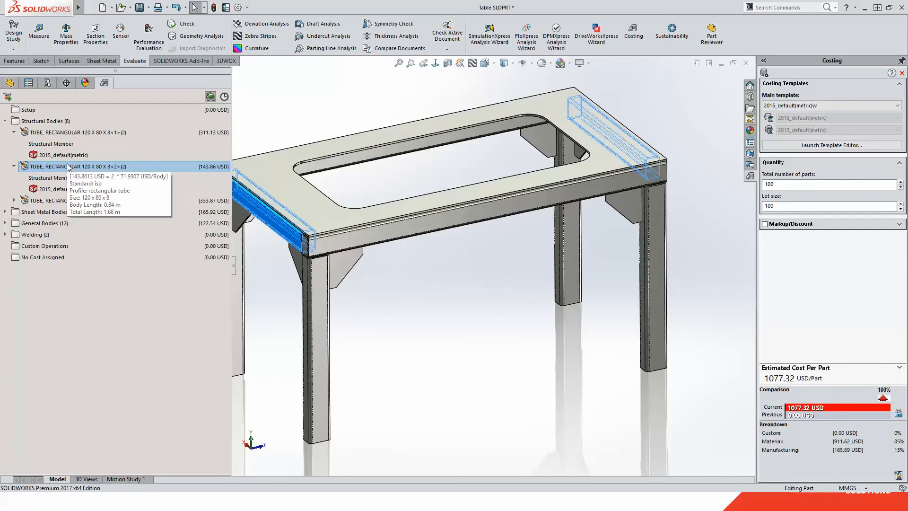
Open the short rectangular tube's individual costing, examine its two end cuts, return to the multibody costing and recheck the tube pair's cost.
double_click(51, 166)
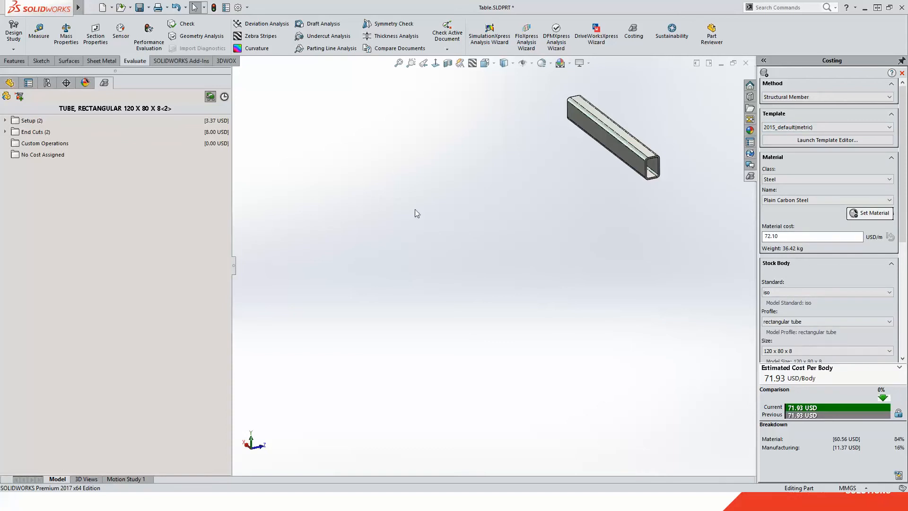
click(5, 132)
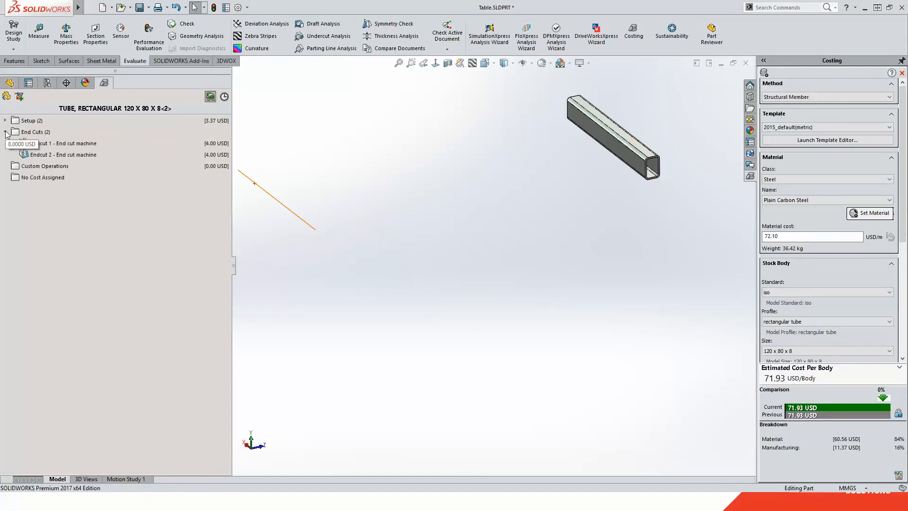
click(43, 143)
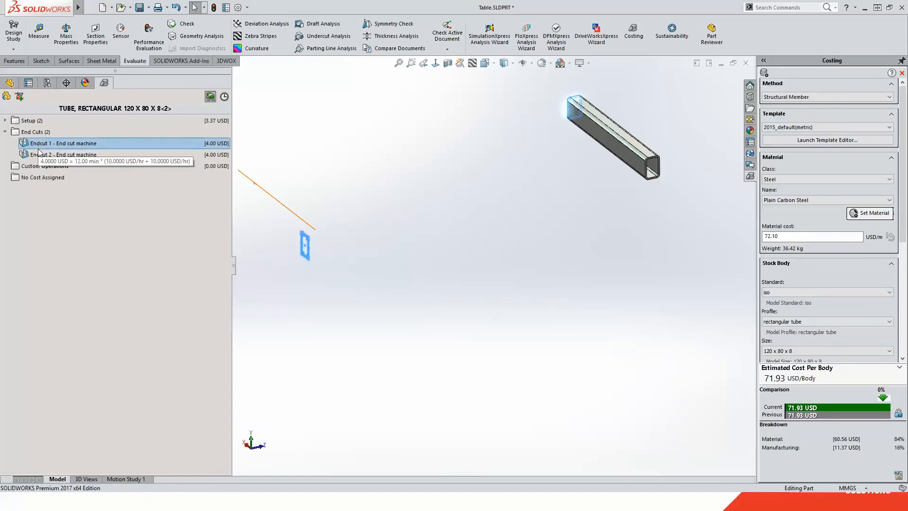
click(38, 156)
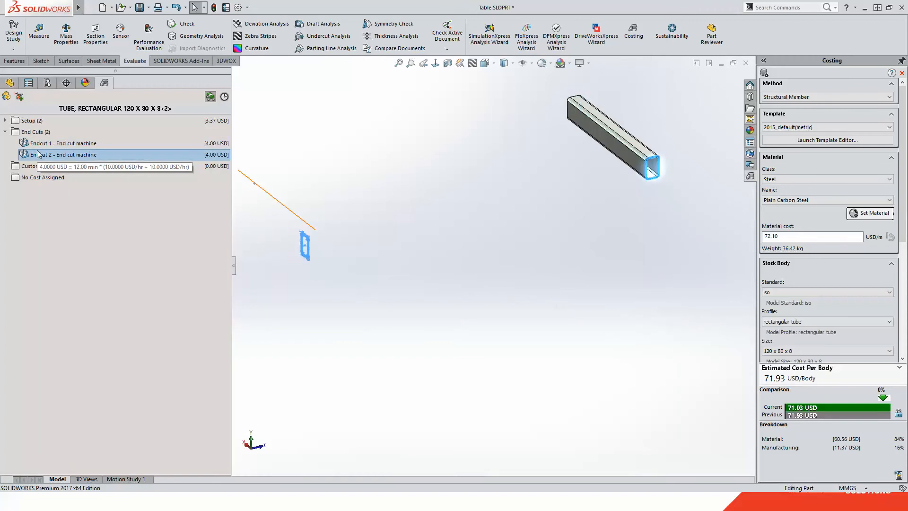
click(42, 143)
click(41, 156)
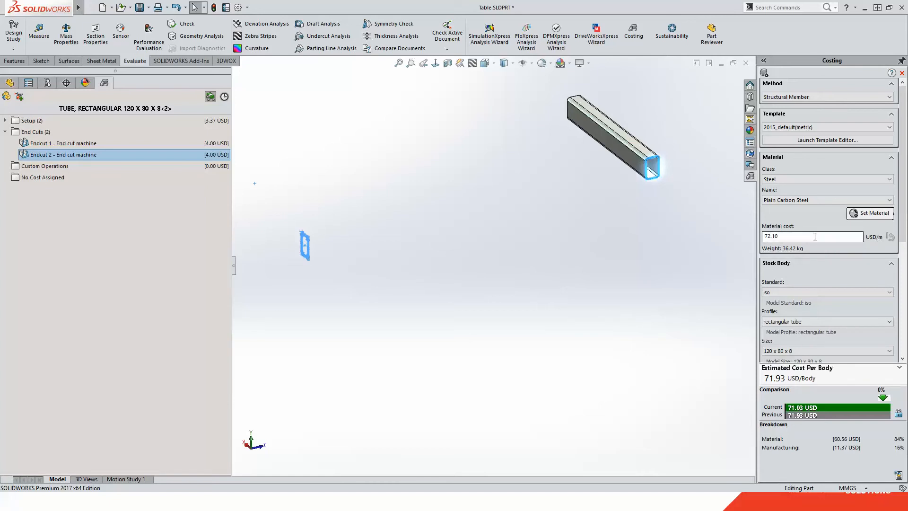
click(5, 96)
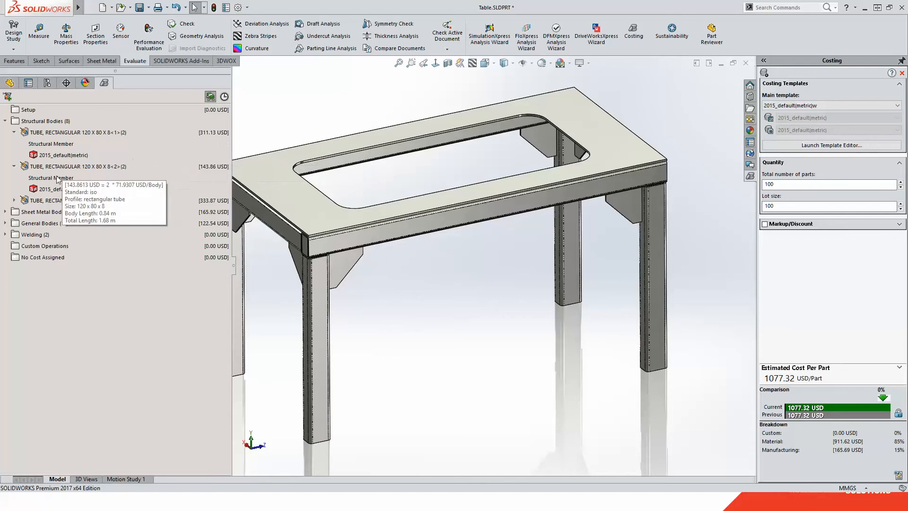
mouse_move(61, 170)
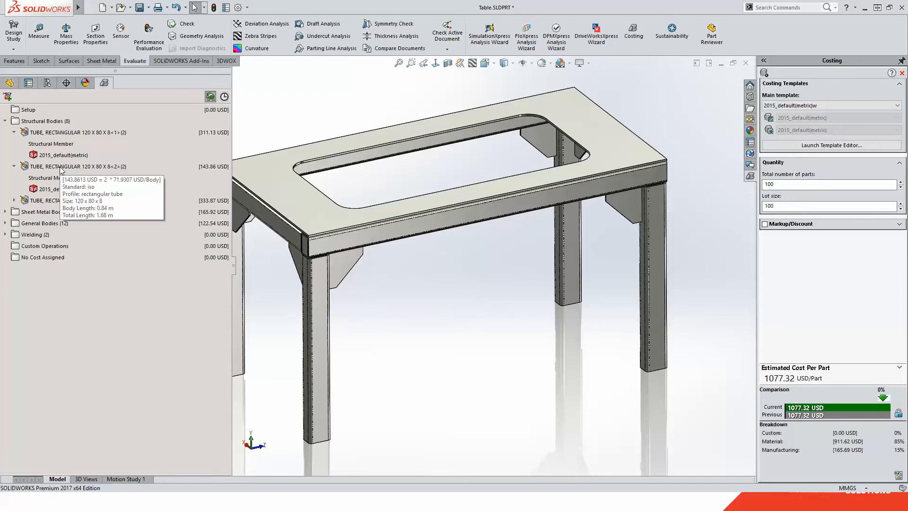
click(61, 169)
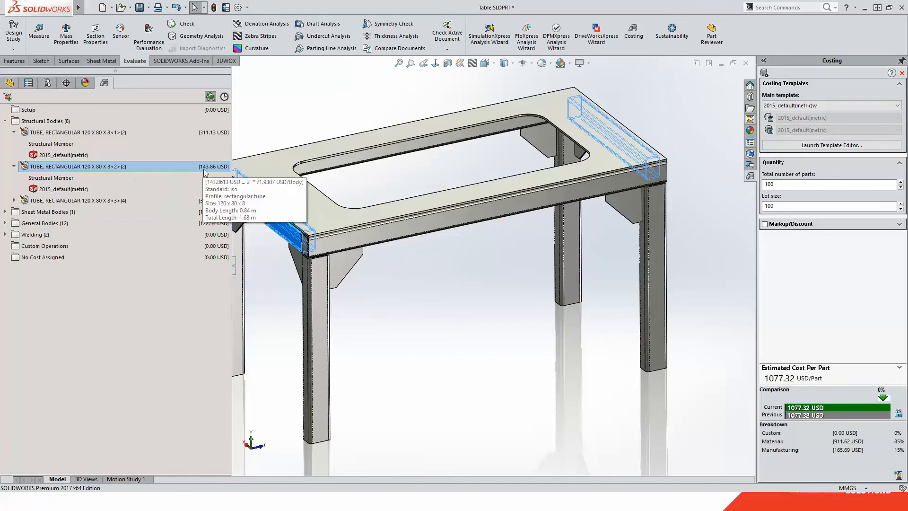
click(285, 120)
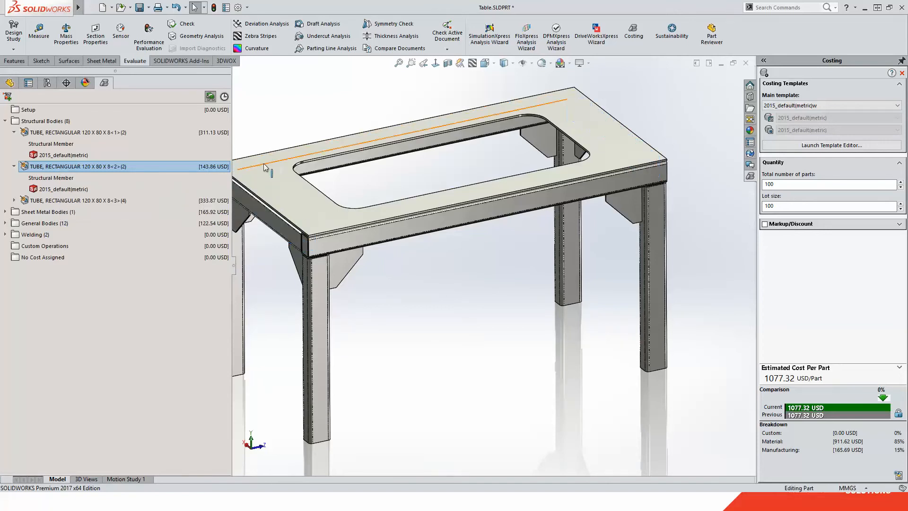
Open the sheet metal tabletop's costing, examine its laser setup and two laser cut paths, then return to the multibody costing.
click(5, 212)
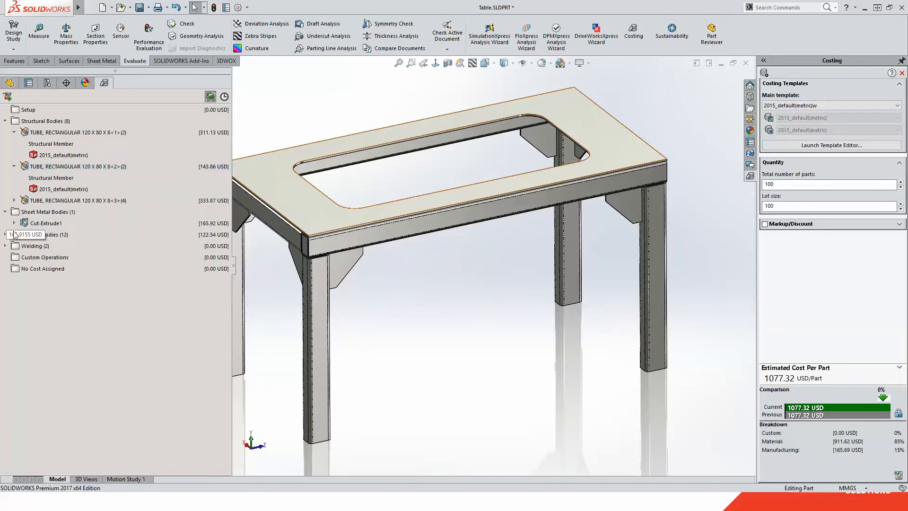
click(46, 212)
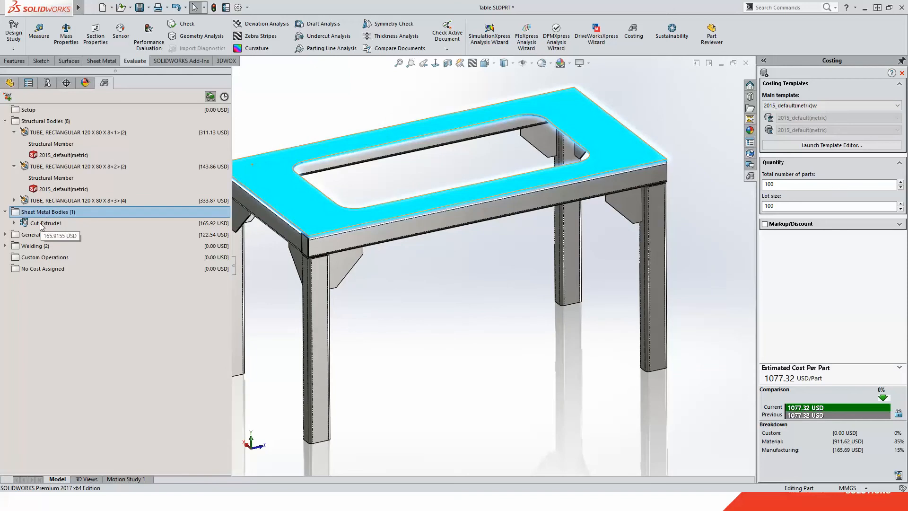
click(42, 223)
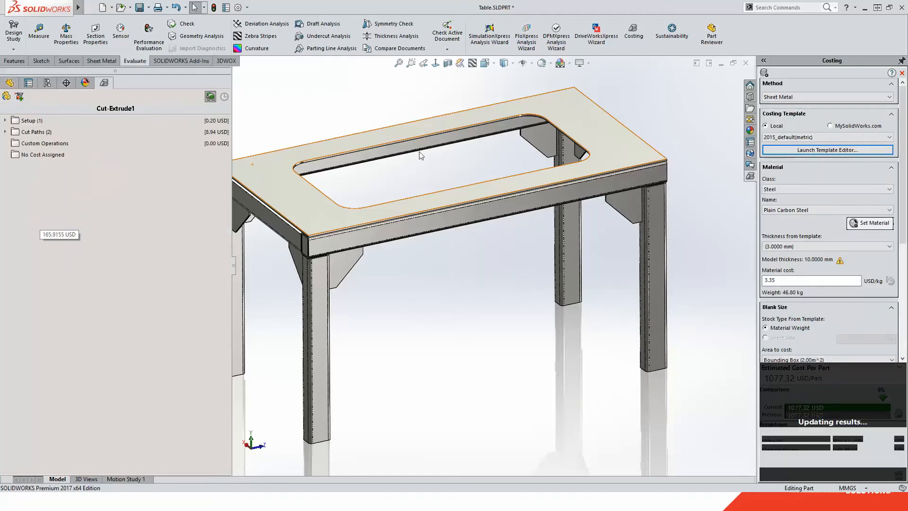
click(5, 124)
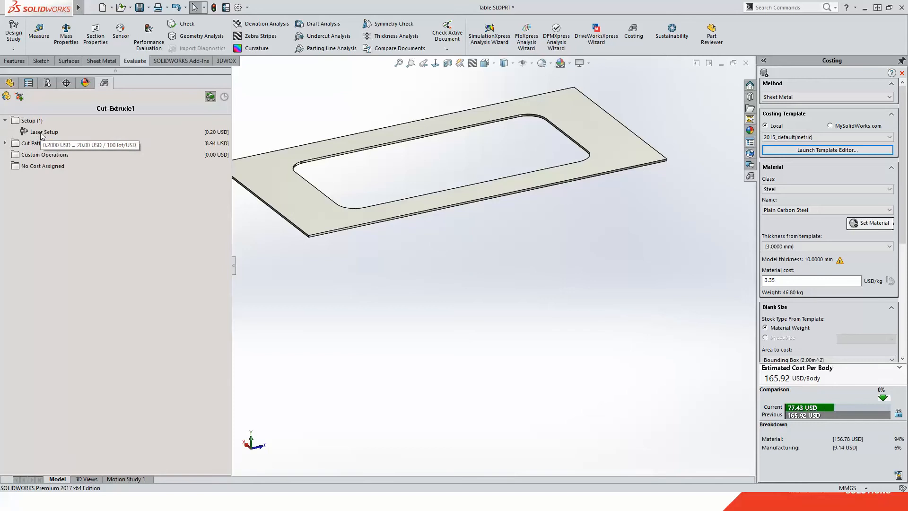
click(41, 138)
click(5, 142)
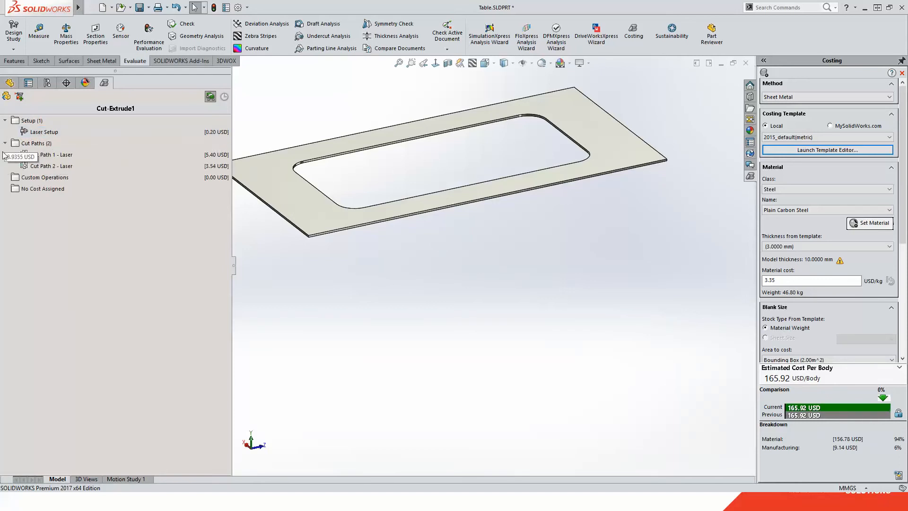
click(48, 155)
click(47, 165)
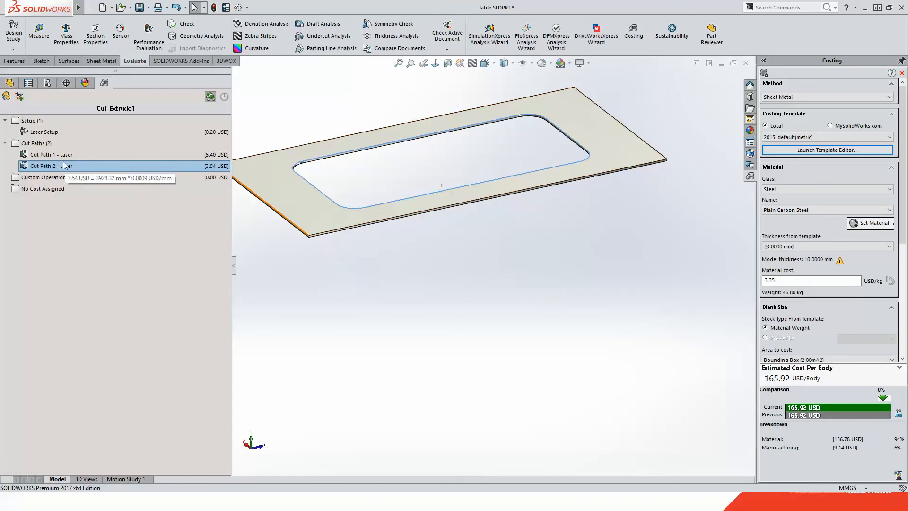
mouse_move(61, 160)
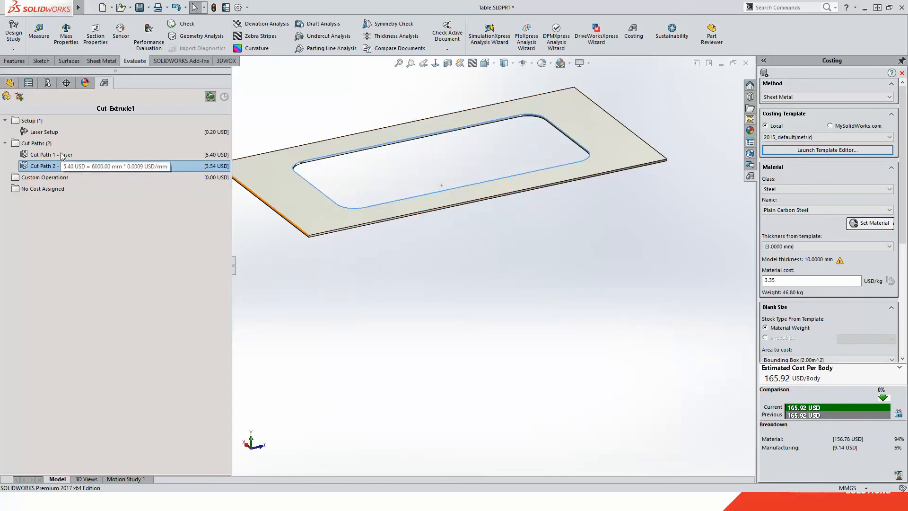
click(6, 95)
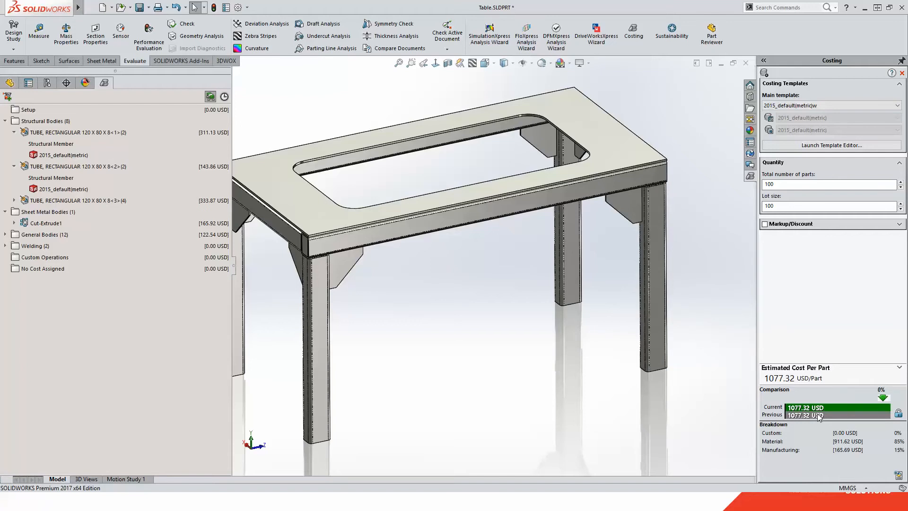
View the whole table, then switch to the presentation and advance to the Plastic Injection Molded slide.
scroll(419, 295, up, 1)
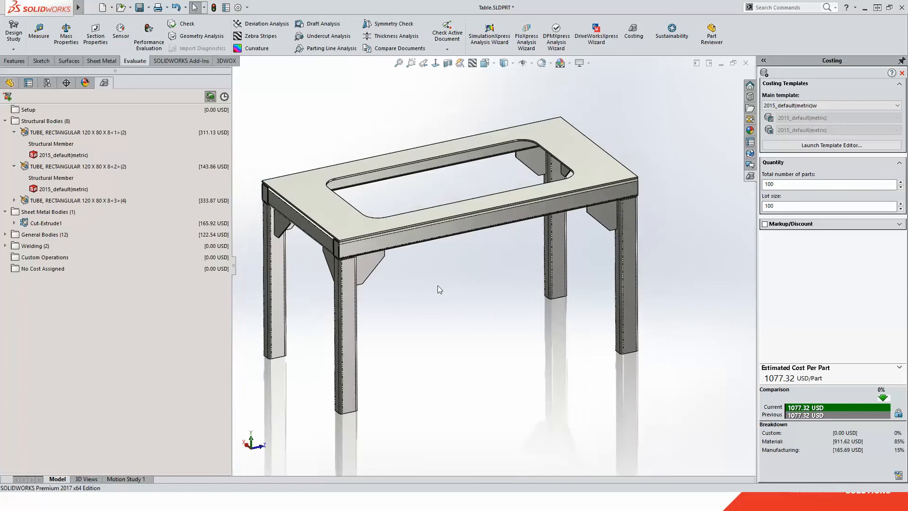
ctrl+middle_drag(436, 285, 474, 296)
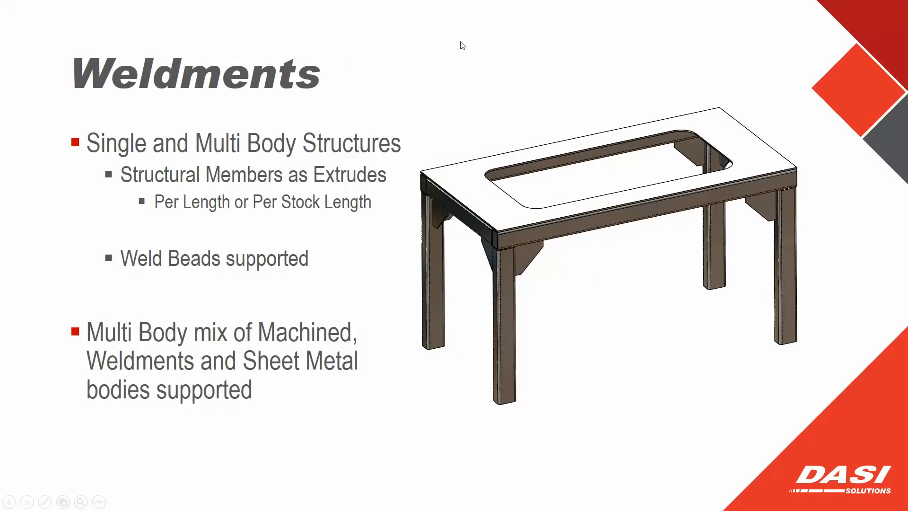
click(455, 46)
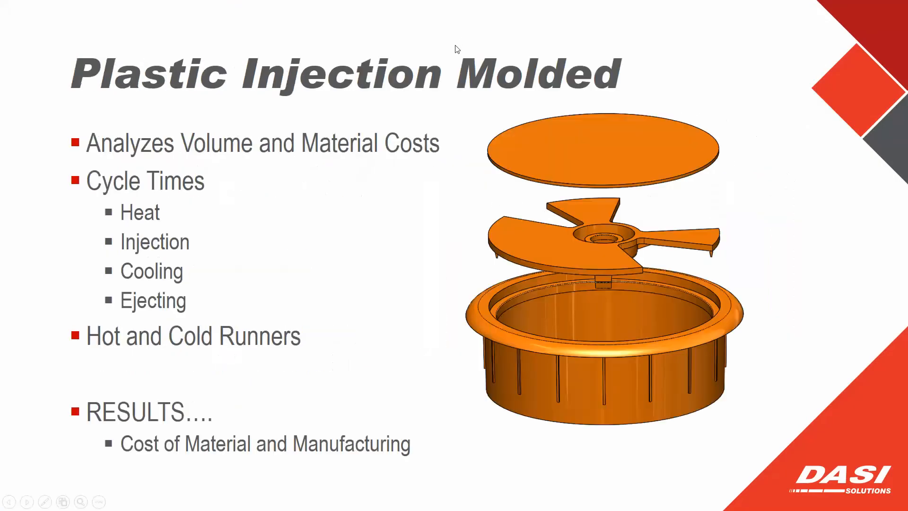
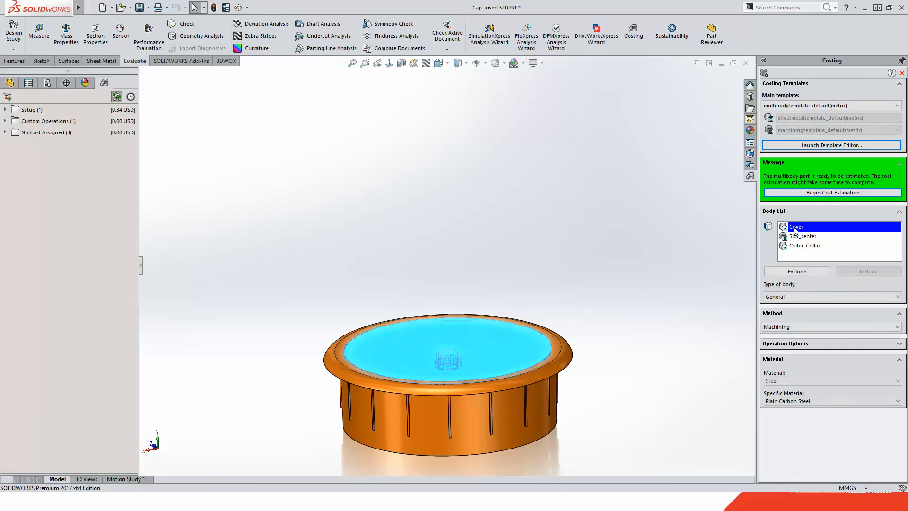
Set the costing method of the Cover, Slot_center and Outer_Collar bodies to Plastic and begin the cost estimation.
shift+click(804, 237)
shift+click(800, 247)
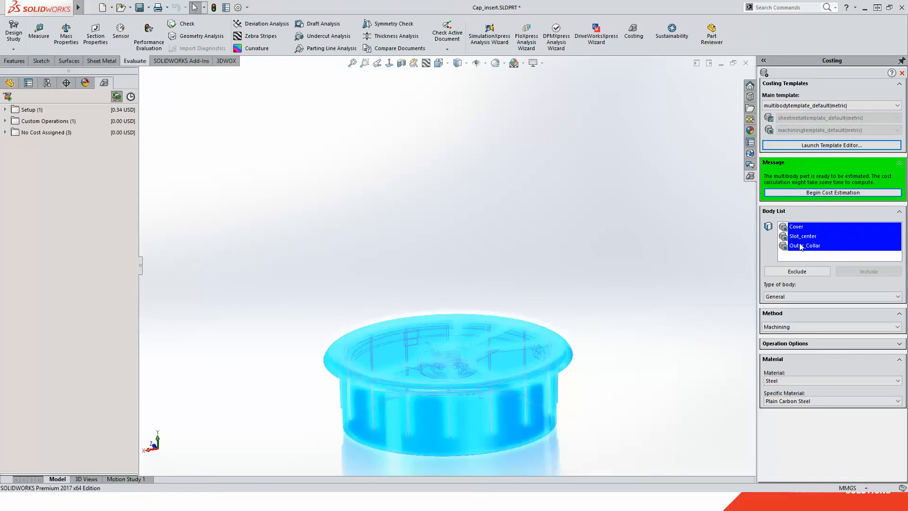
click(807, 326)
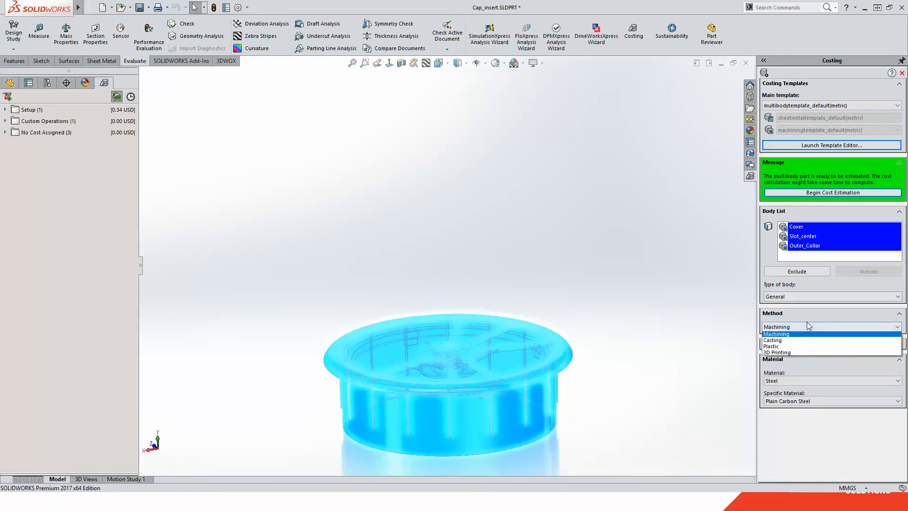
click(791, 348)
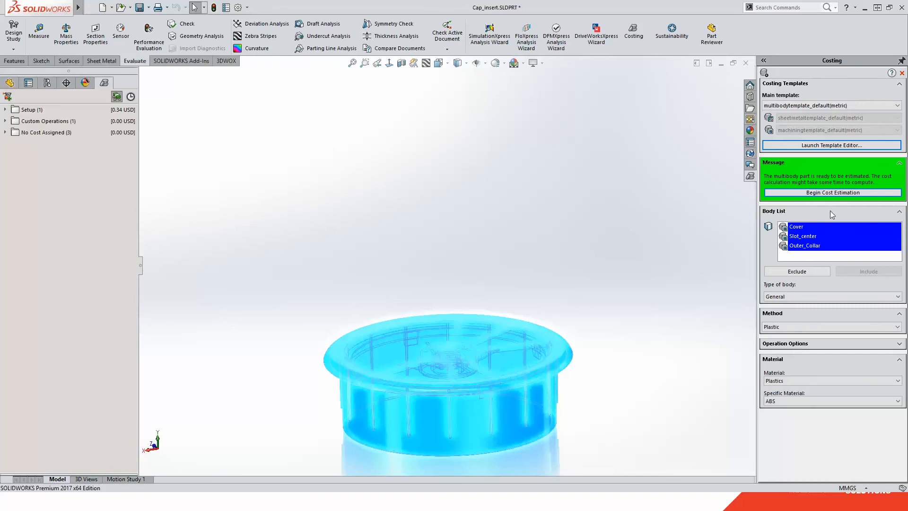
click(832, 193)
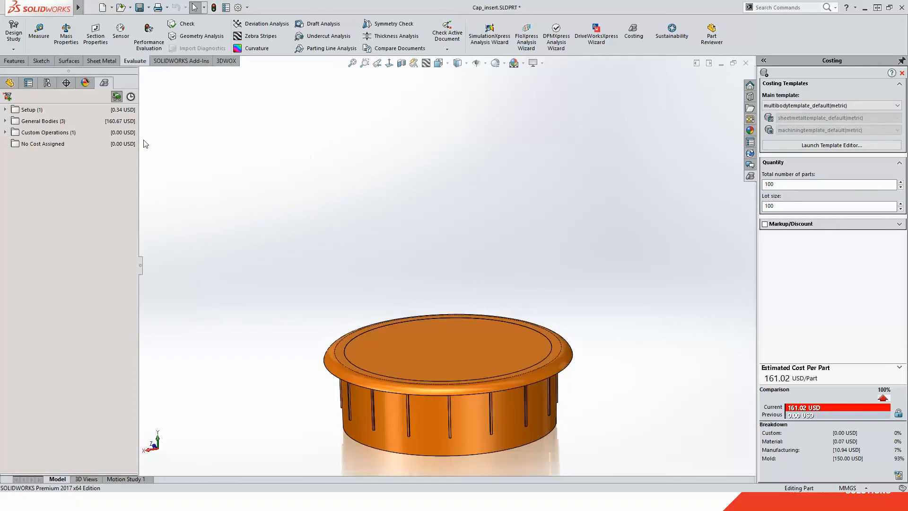
Expand the general bodies and review the costs of Cover, Slot_center and Outer_Collar, including the collar's method and template.
click(5, 121)
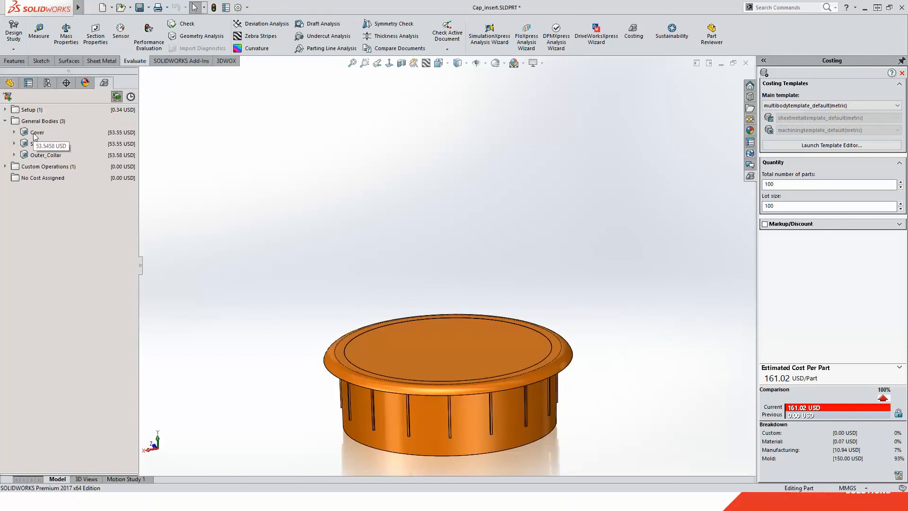
click(35, 133)
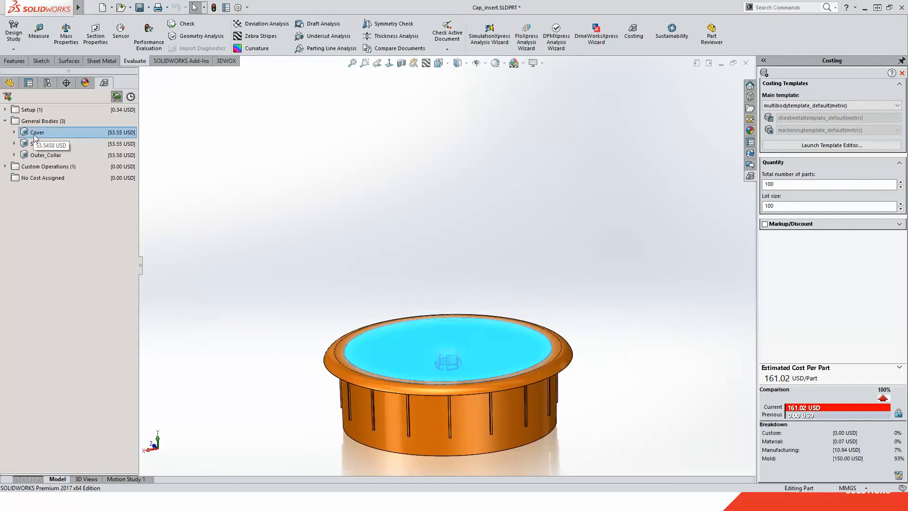
click(35, 144)
click(36, 155)
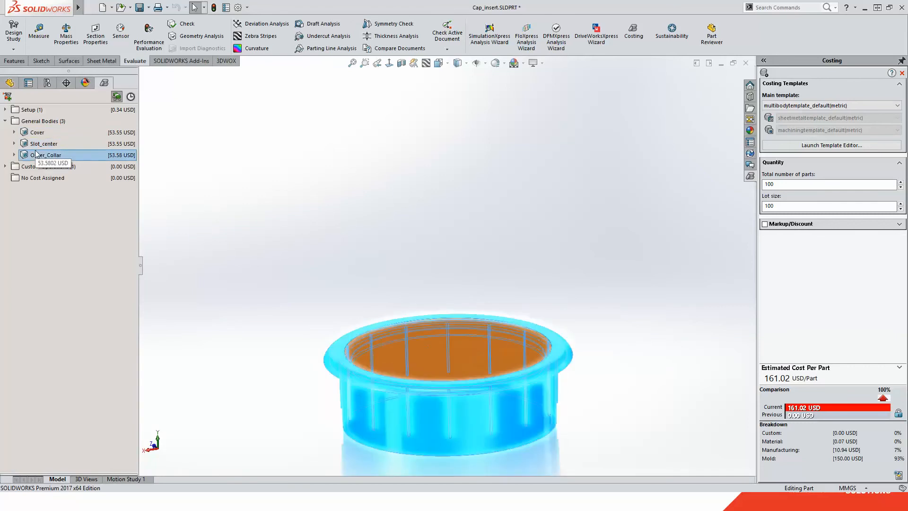
click(14, 155)
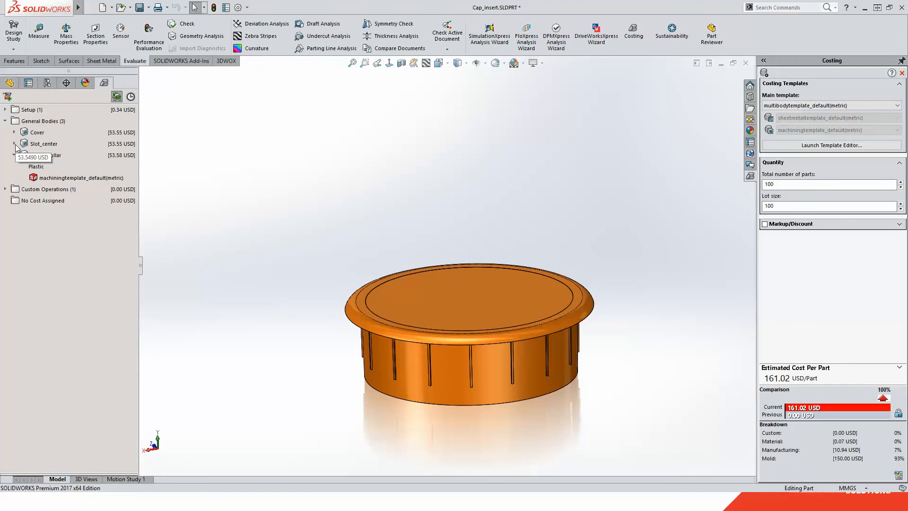
Open the Cover body's individual costing and inspect its underside alongside the plastic molding settings.
click(35, 134)
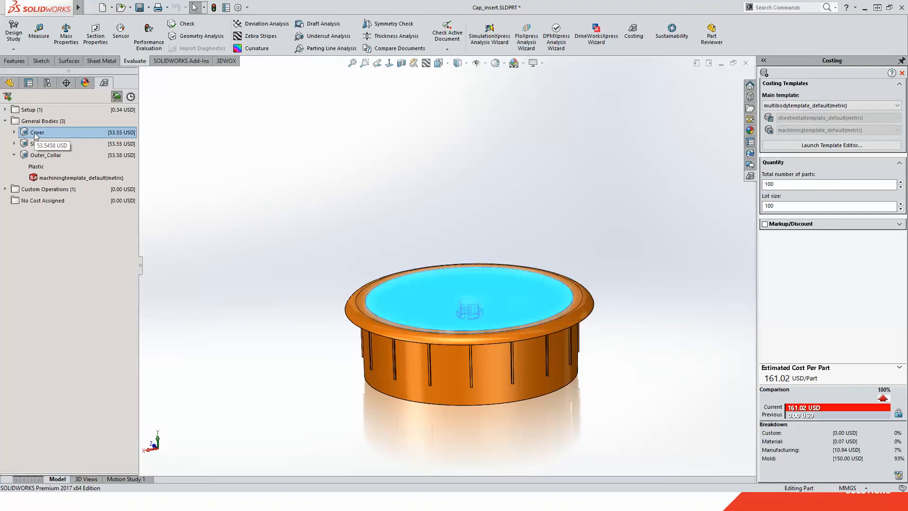
double_click(36, 135)
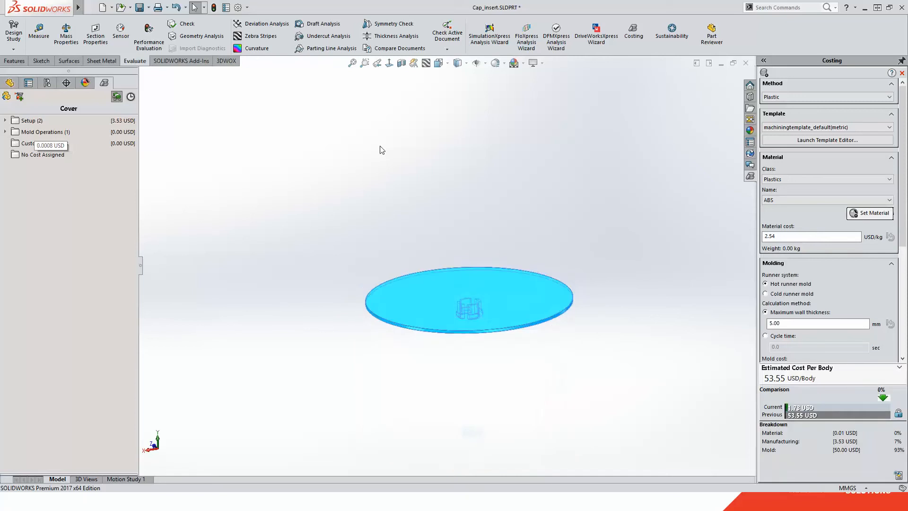
middle_drag(512, 377, 515, 338)
middle_drag(509, 202, 510, 210)
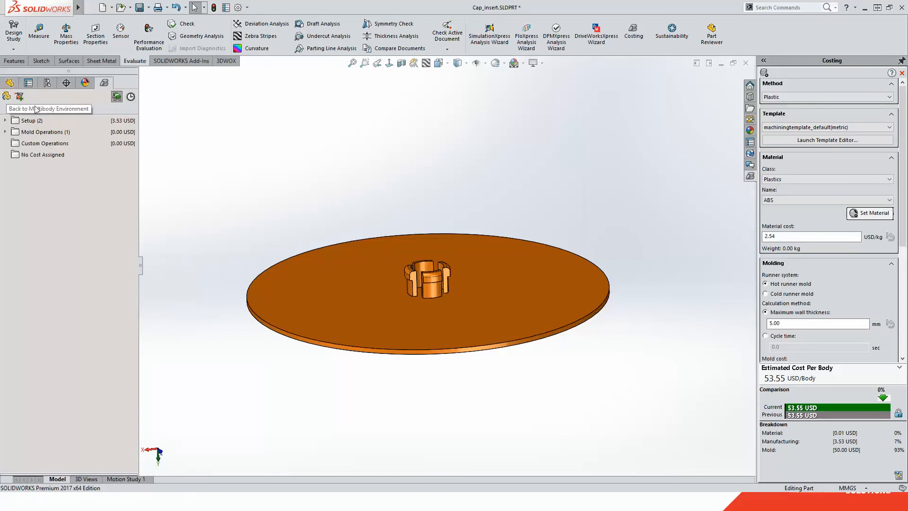
Change the Cover's costing method to 3D Printing and inspect its placement in the printer's build volume.
click(811, 96)
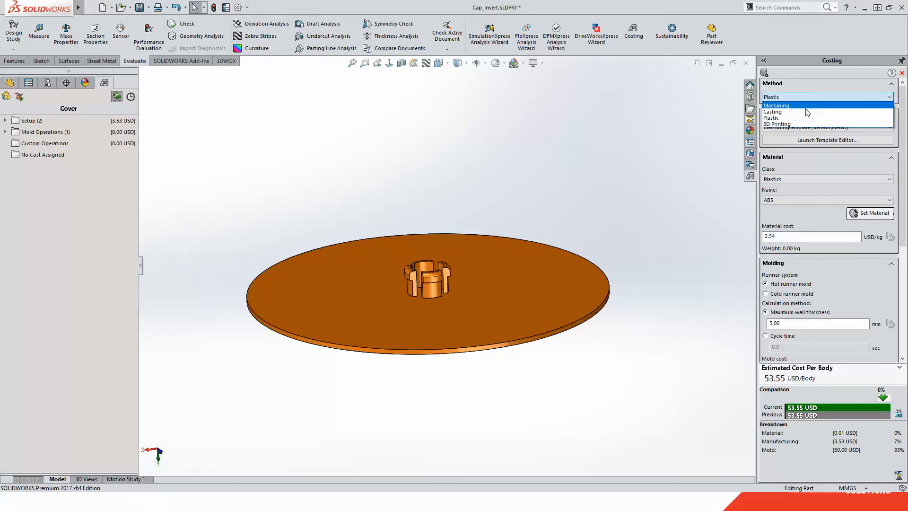
click(796, 124)
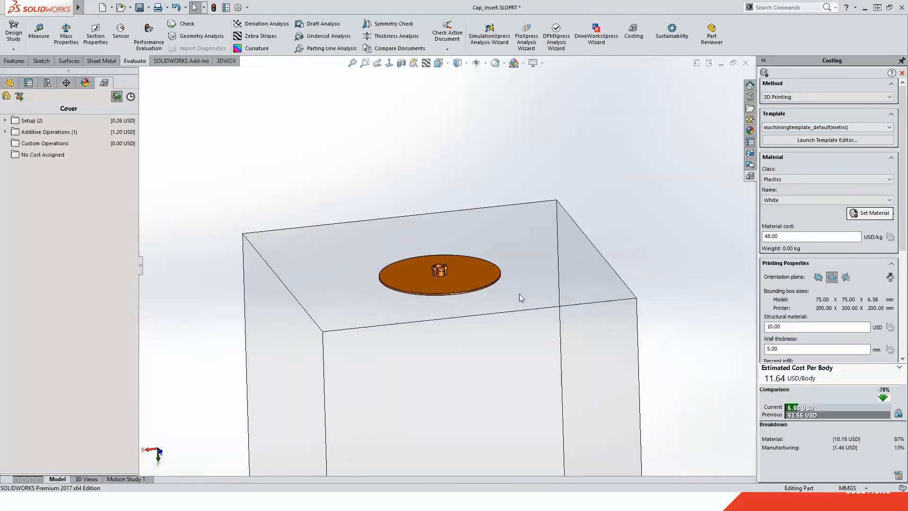
middle_drag(519, 294, 527, 256)
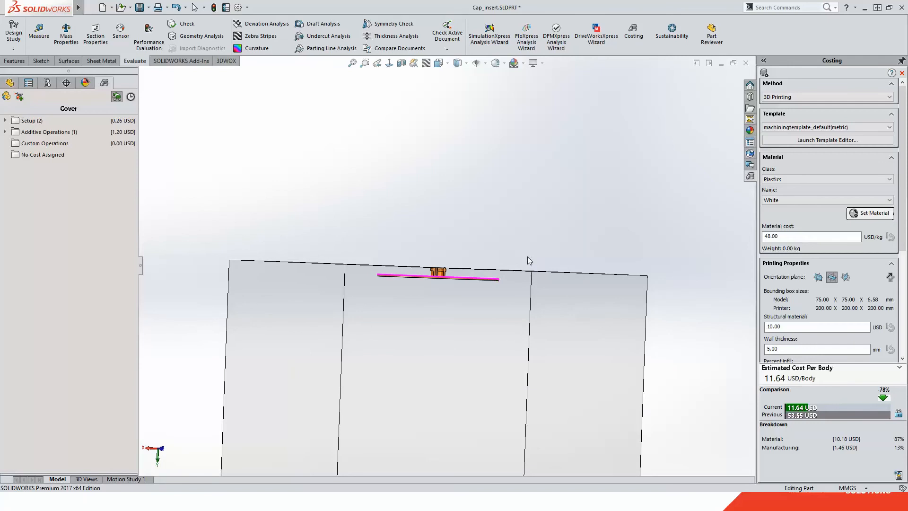
Inspect the Cover in the printer's build volume and expand its operation setup and load/unload setup costs.
scroll(422, 271, down, 4)
scroll(458, 274, up, 6)
middle_drag(456, 274, 592, 271)
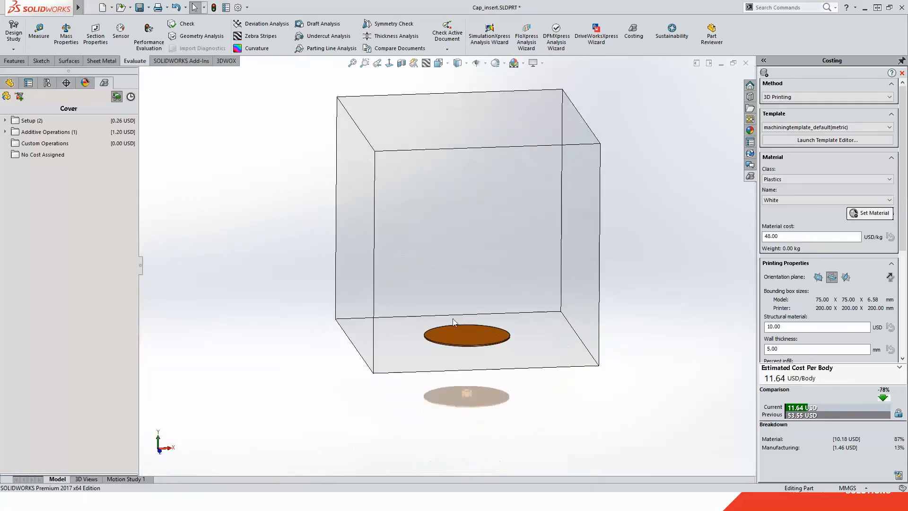
scroll(506, 338, down, 2)
mouse_move(556, 356)
middle_down()
mouse_move(554, 328)
mouse_move(570, 328)
mouse_move(565, 355)
middle_up()
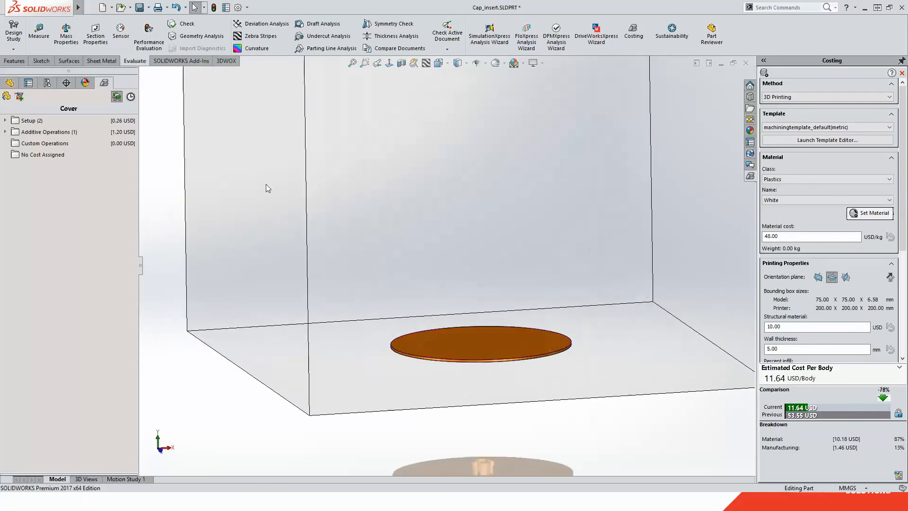
click(5, 121)
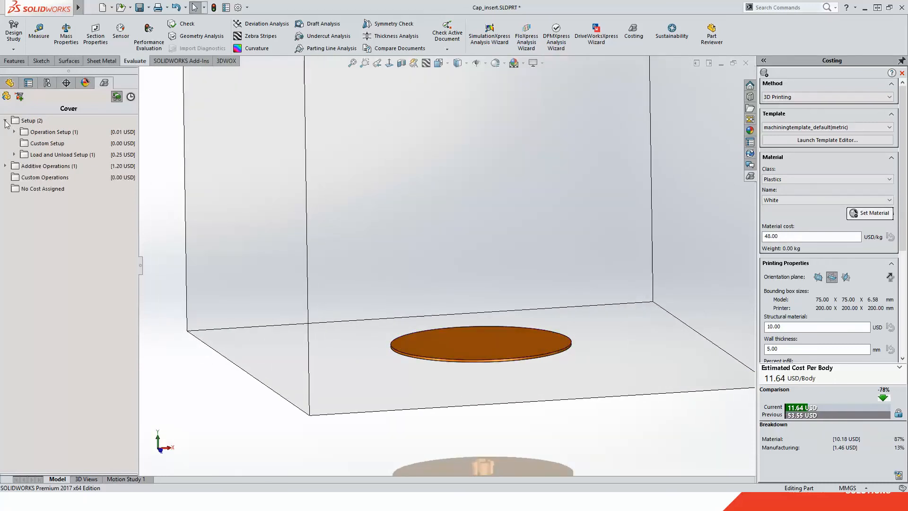
click(14, 132)
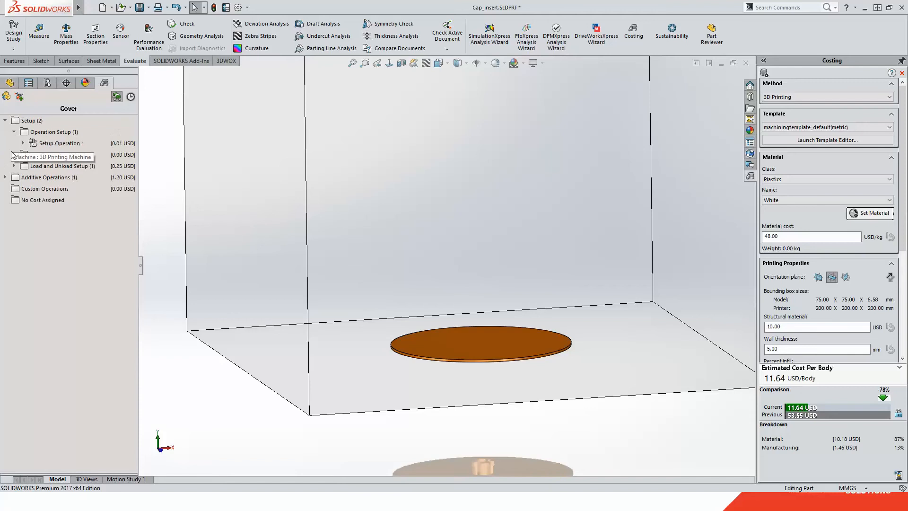
right_click(31, 125)
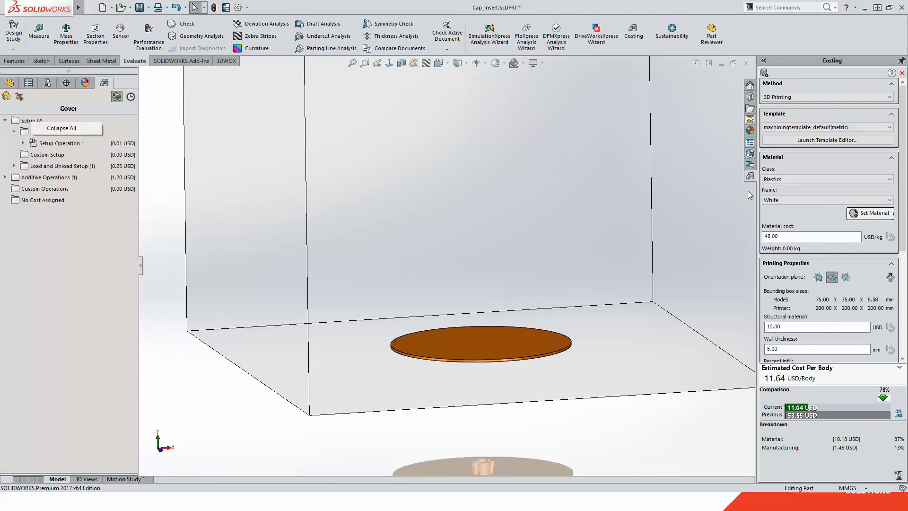
click(158, 221)
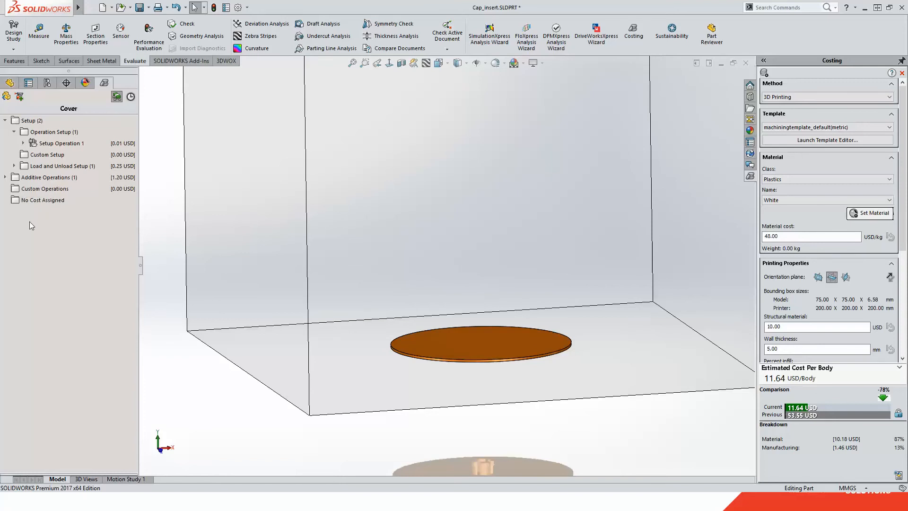
click(13, 166)
mouse_move(57, 179)
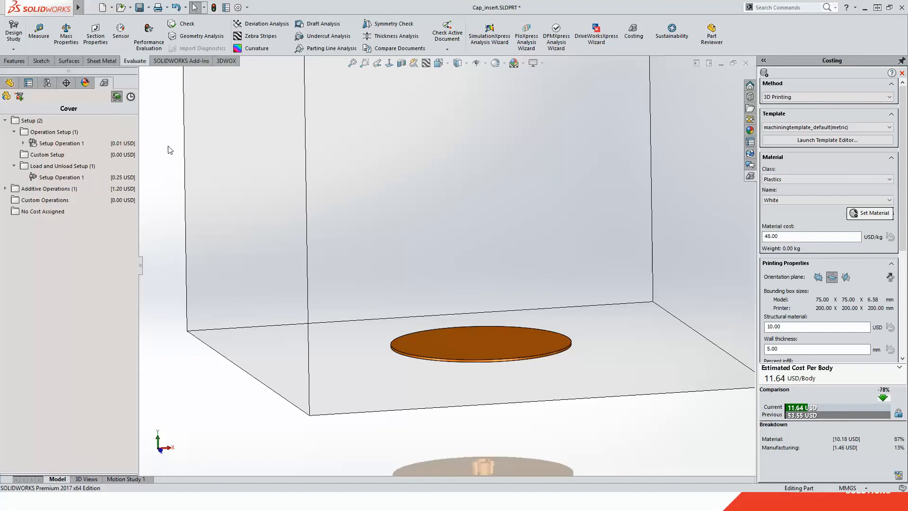
Flip the Cover's 3D printing direction so its flat disc rests on the build plate, and inspect the placement.
middle_drag(466, 261, 458, 235)
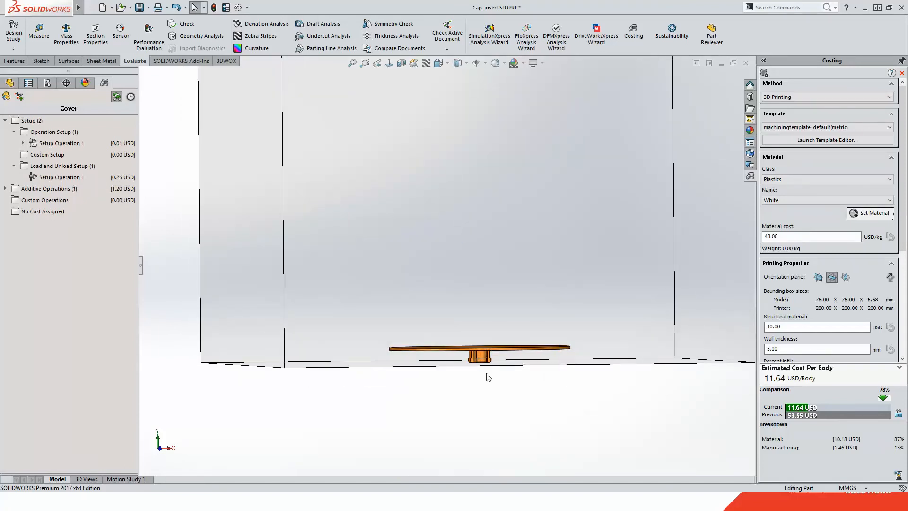
scroll(502, 362, down, 5)
middle_drag(418, 321, 420, 323)
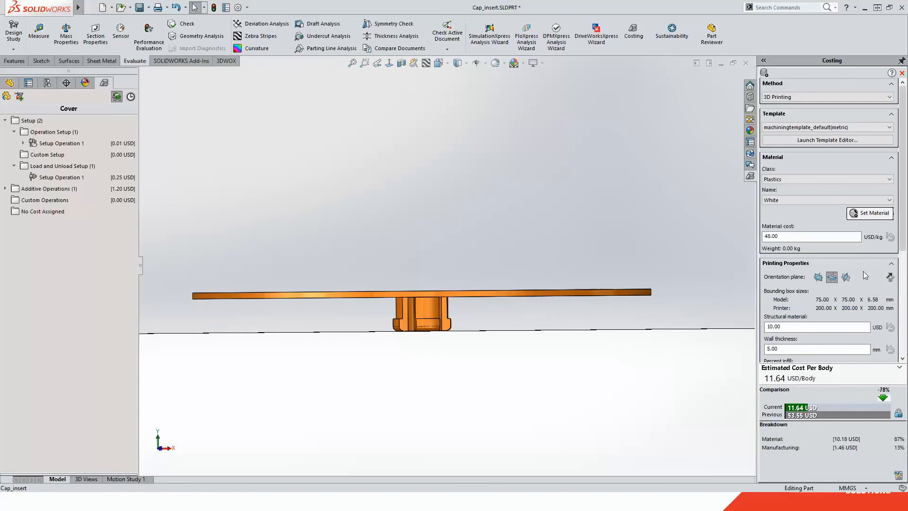
click(890, 276)
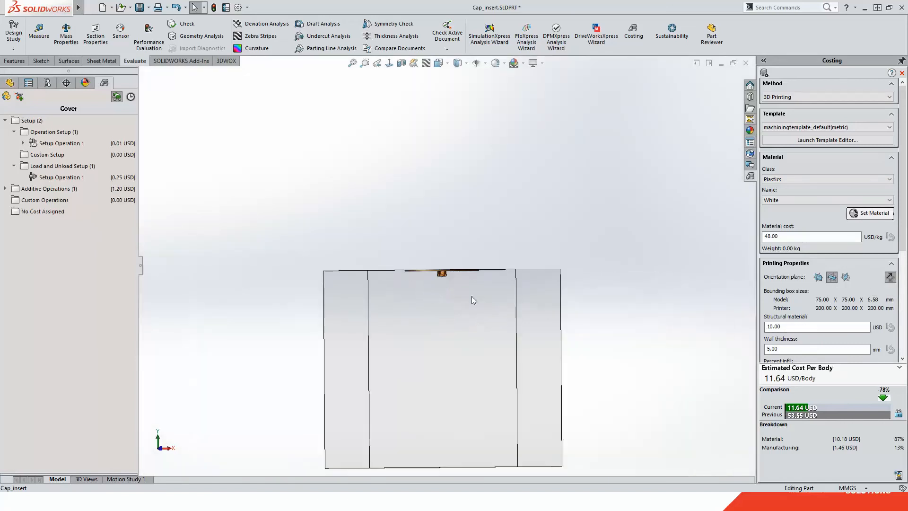
middle_drag(433, 296, 496, 345)
scroll(497, 344, down, 5)
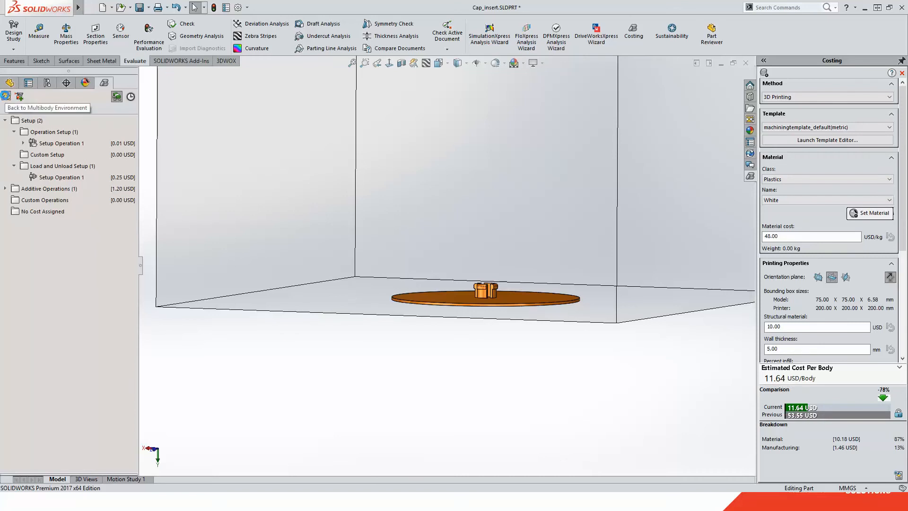
Return to the multibody costing and inspect the complete cap with all of its bodies.
click(6, 97)
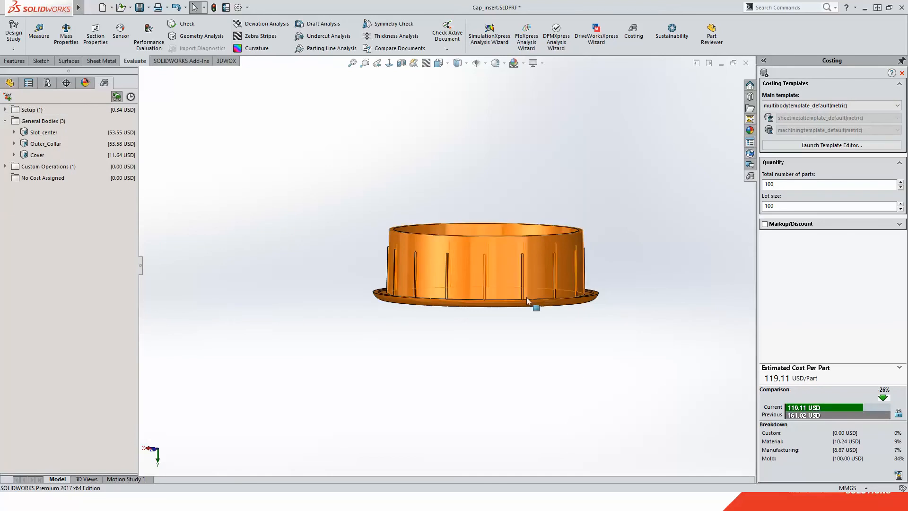
scroll(521, 286, down, 3)
middle_drag(521, 286, 497, 288)
scroll(496, 289, down, 2)
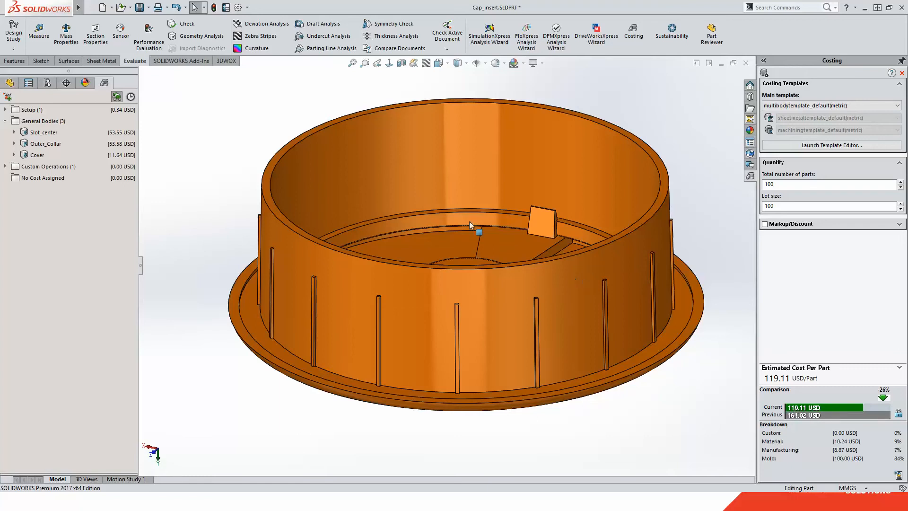
scroll(463, 218, up, 3)
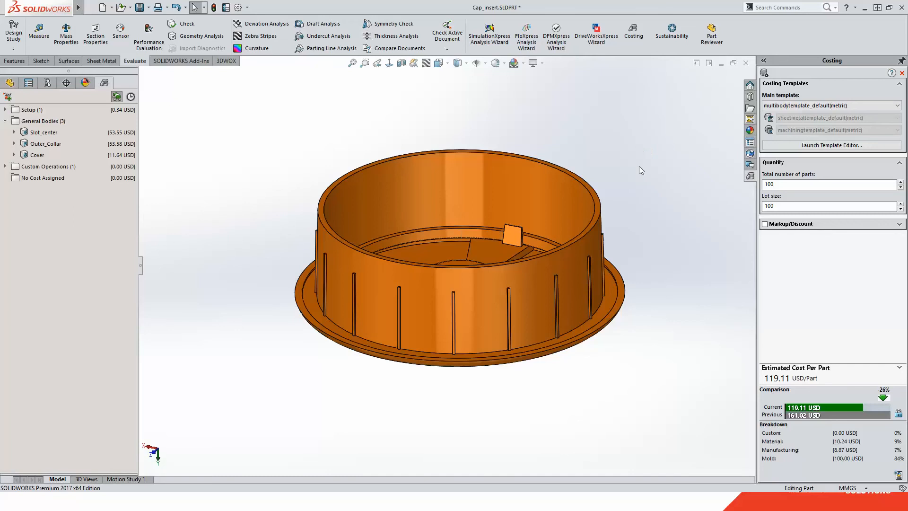
Set the total number of parts and the lot size to 1000000 and fix the current cost as the comparison baseline.
click(794, 185)
click(807, 205)
text(0000)
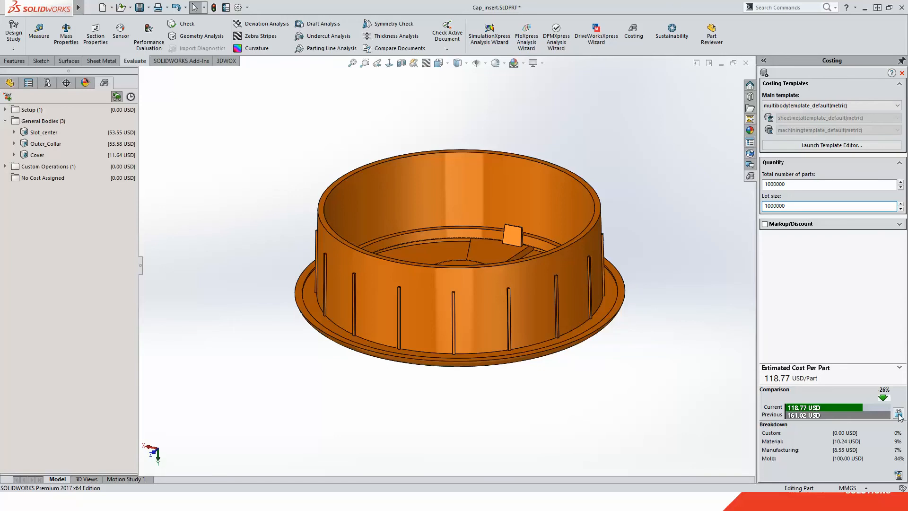
click(899, 414)
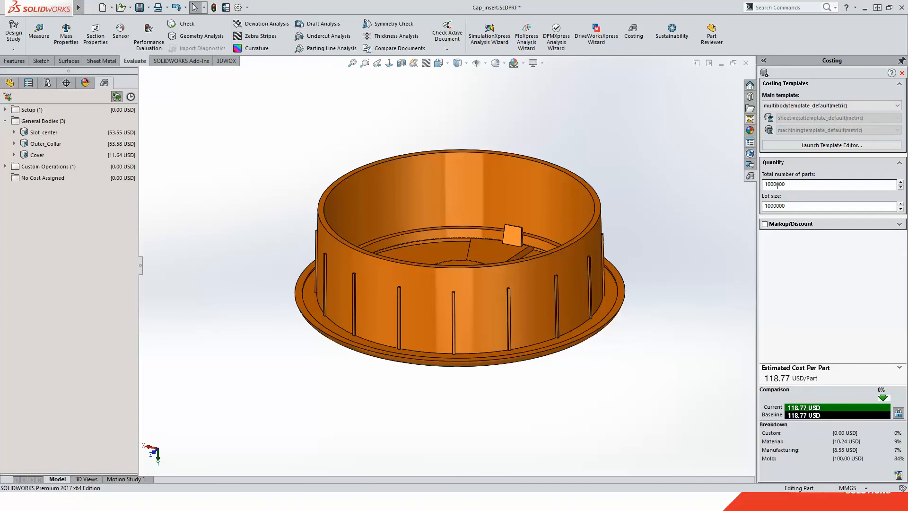
Update the Slot_center and Outer_Collar costs for the new quantity through each body's individual costing, returning to the multibody costing.
double_click(43, 133)
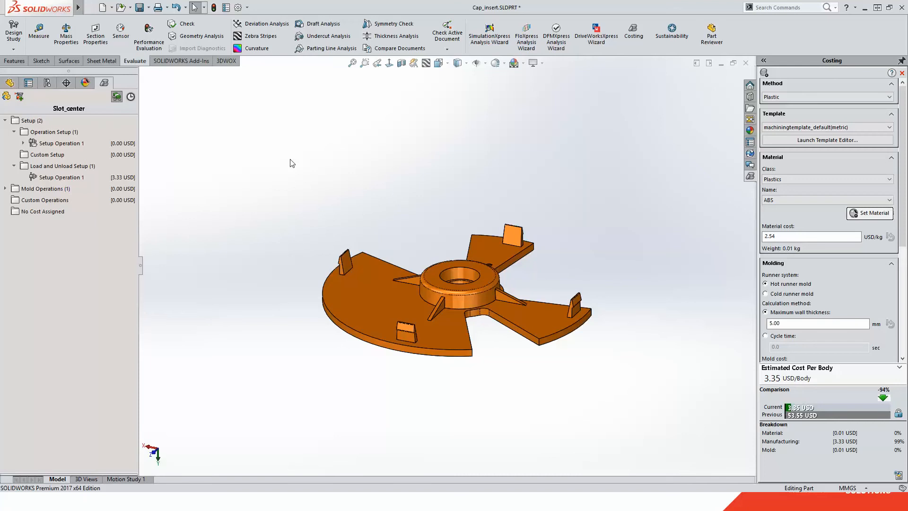
click(7, 96)
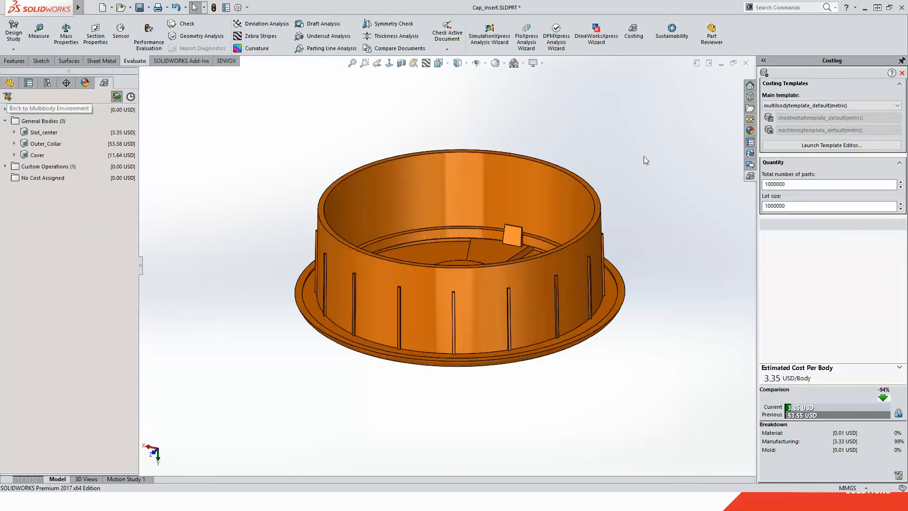
double_click(46, 144)
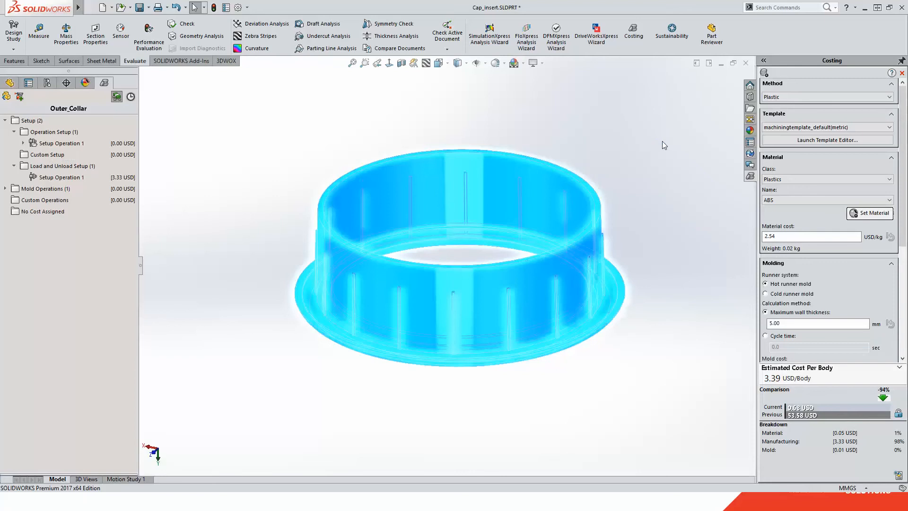
click(6, 96)
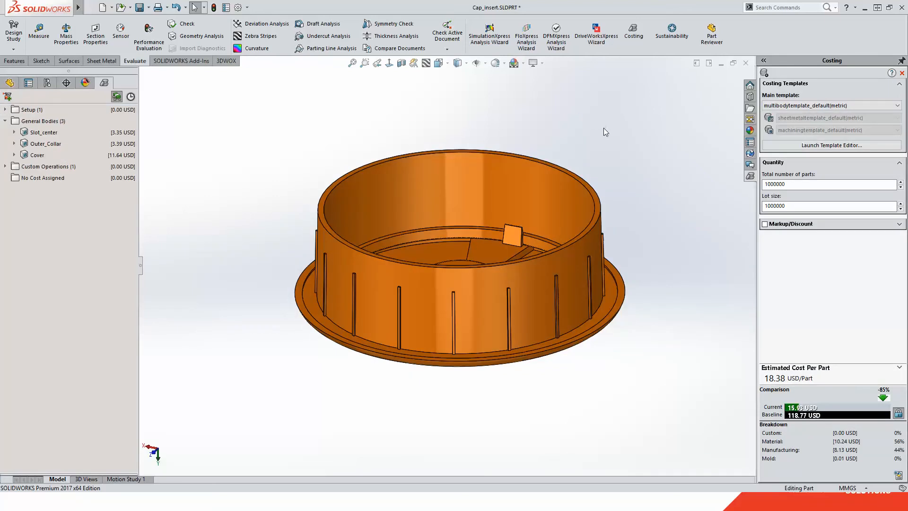
Expand the Cover, Outer_Collar and Slot_center bodies to review their costing methods and templates.
scroll(418, 307, down, 2)
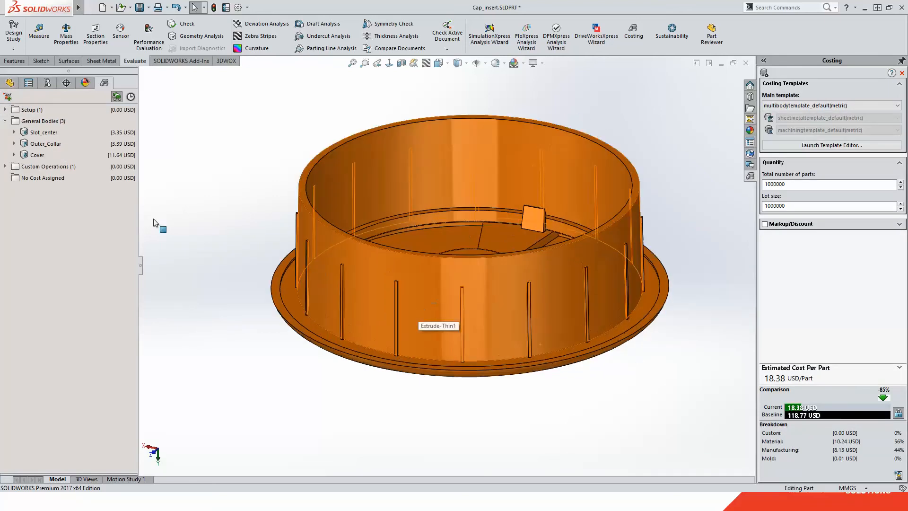
click(15, 154)
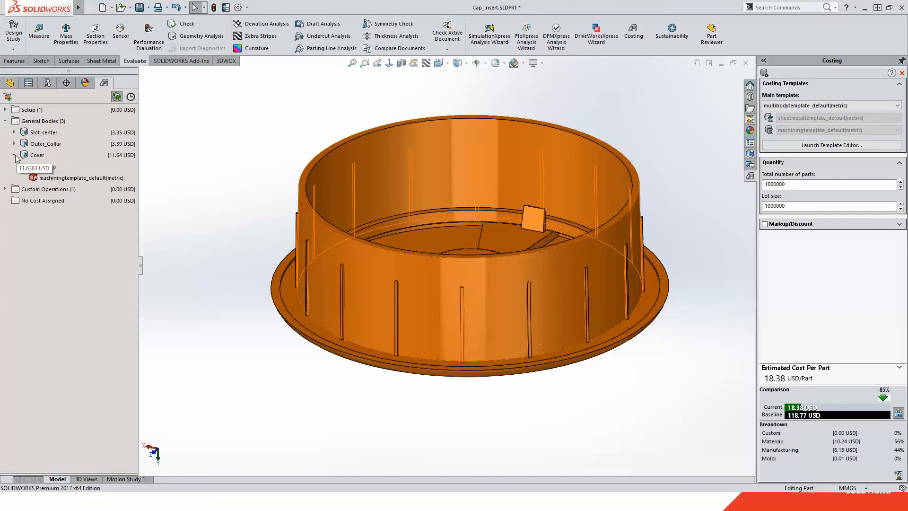
click(14, 144)
click(14, 132)
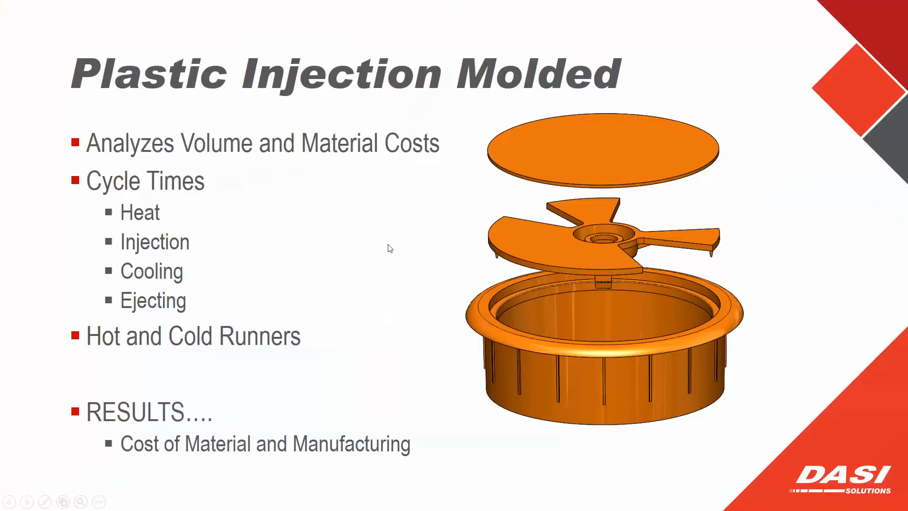
click(718, 97)
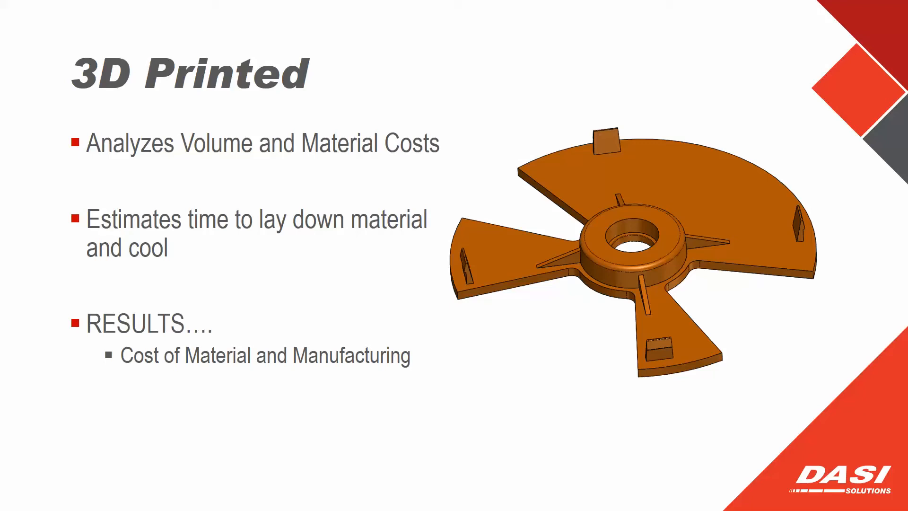
Switch to SOLIDWORKS, try the 2014_Costing_demo template in the Slot_center body's costing, and apply 2015_default(metric) instead.
key(alt+Tab)
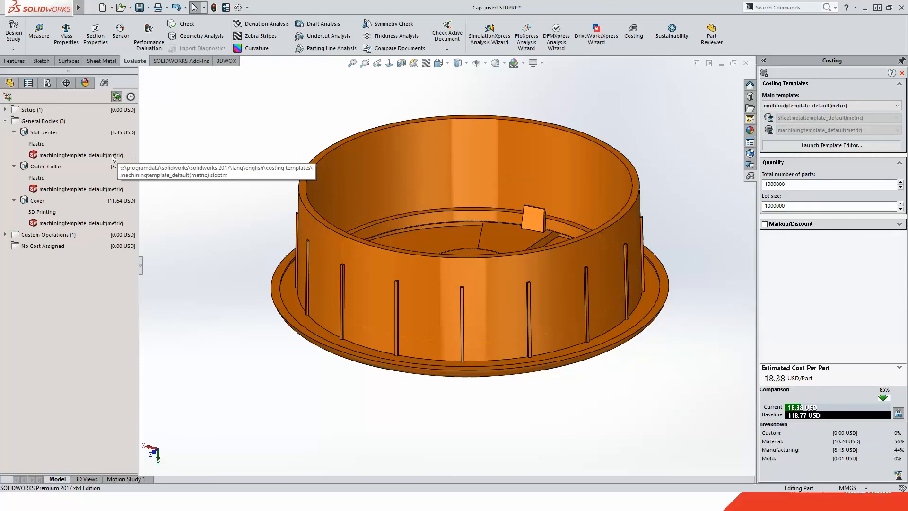
double_click(43, 132)
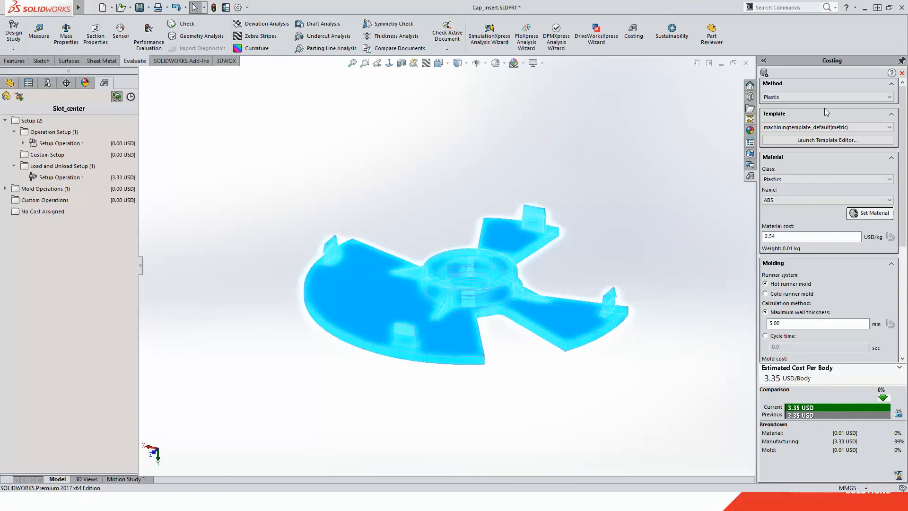
click(816, 127)
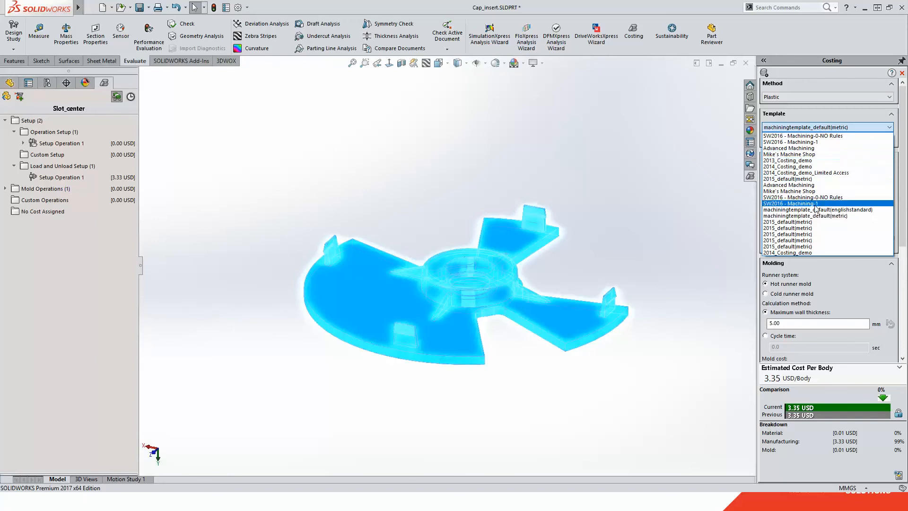
click(804, 166)
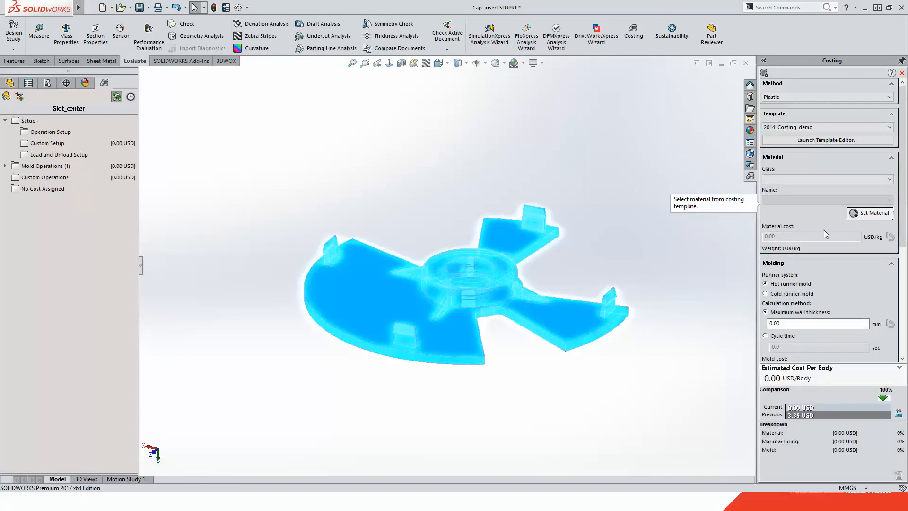
click(792, 179)
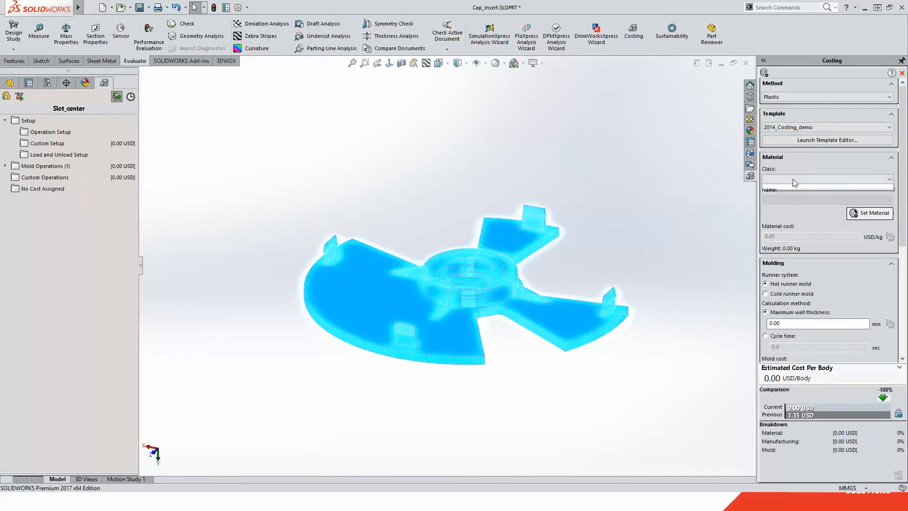
click(822, 126)
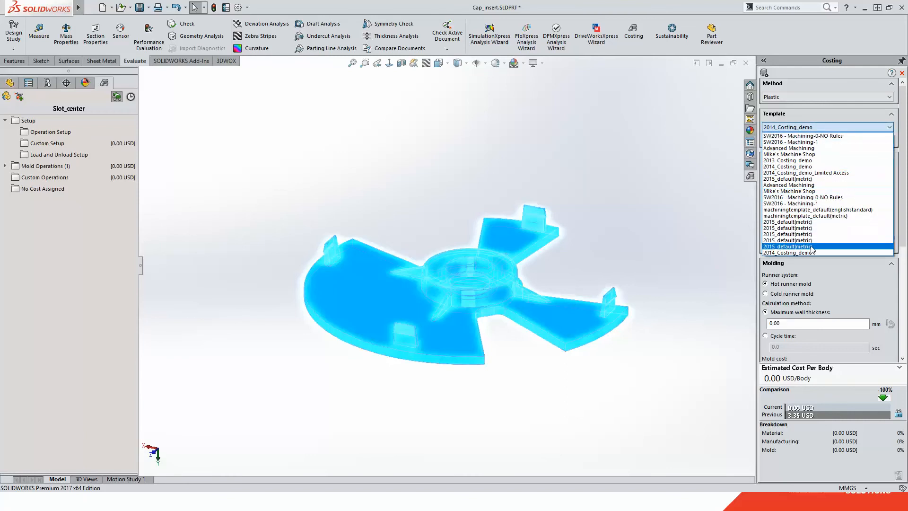
click(818, 228)
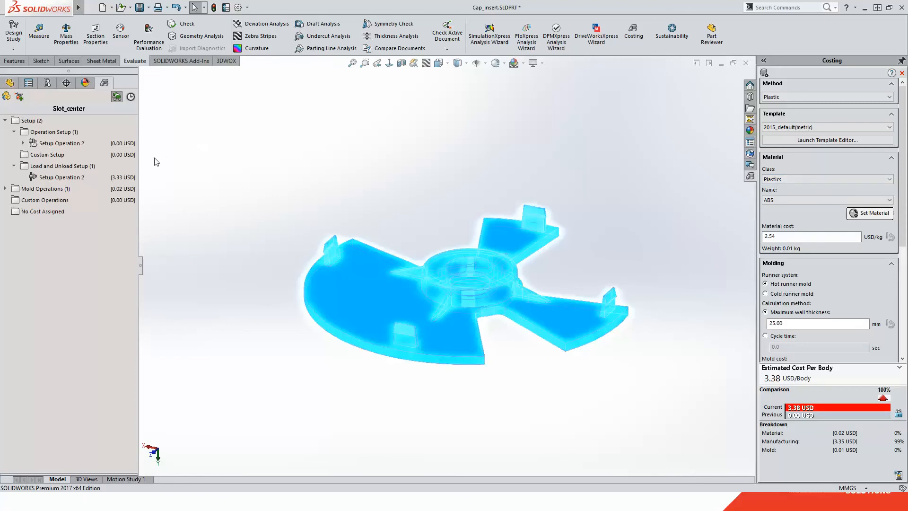
Examine the machine rates and 3D Printing materials of the 2015_default(metric) template in the Costing Template Editor, and close the editor.
click(833, 142)
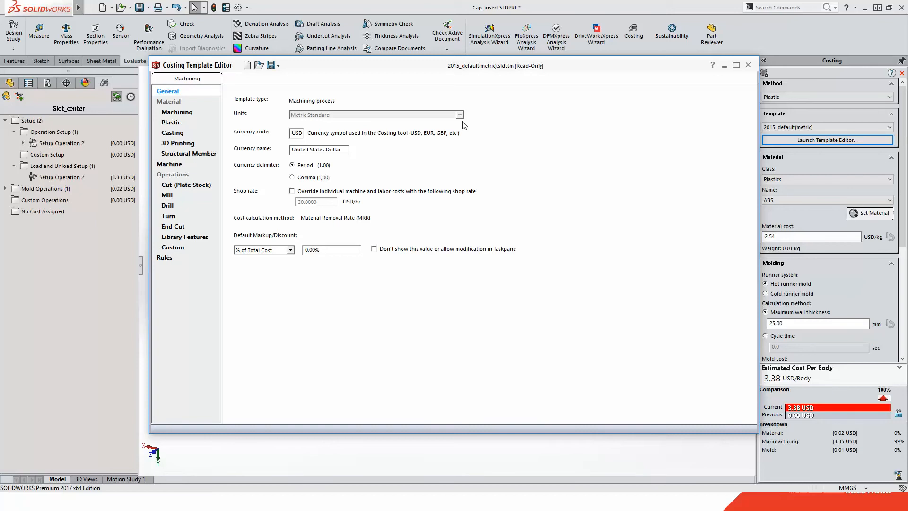
click(169, 164)
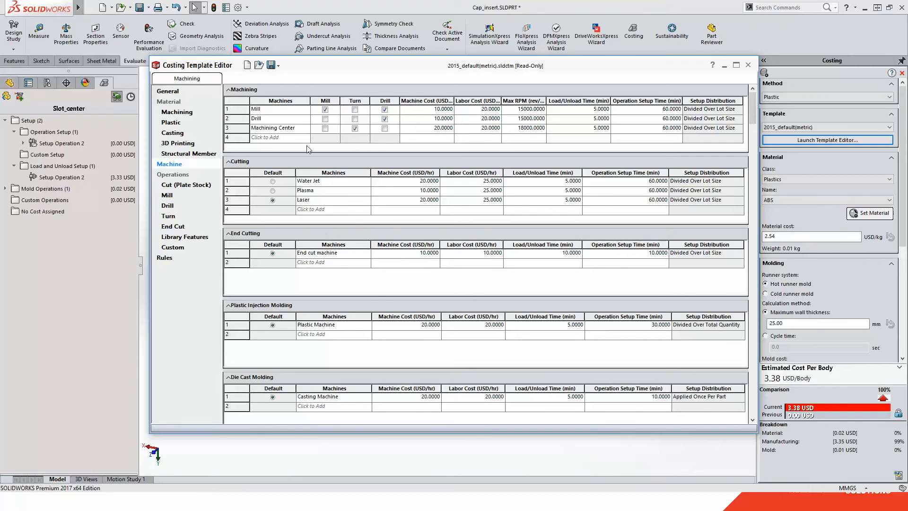
click(179, 143)
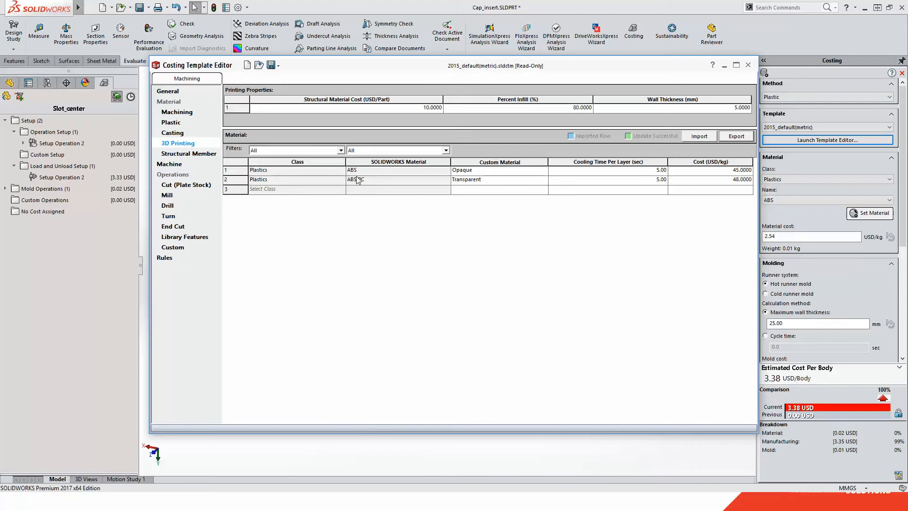
click(748, 65)
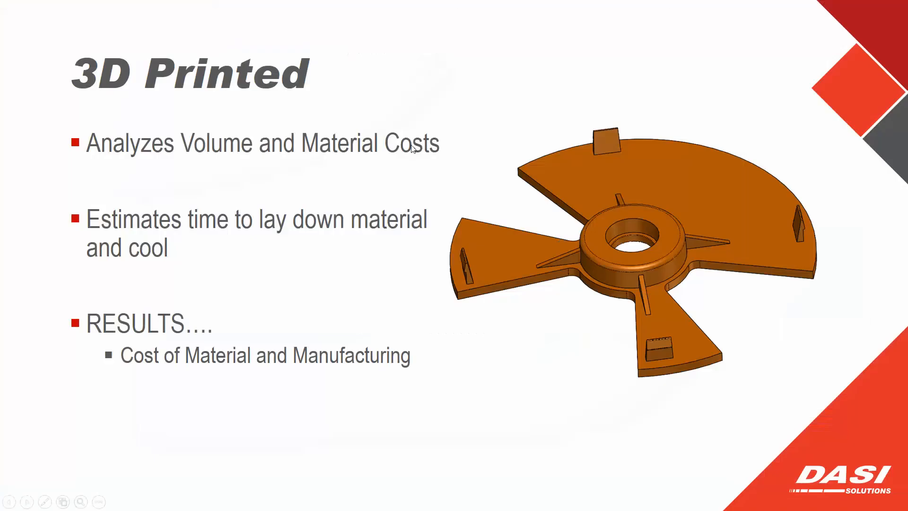
Switch to SOLIDWORKS, bring up the TORSO SUPPORT FRAME assembly and open its sheet metal part 00013056 in its own window.
click(459, 72)
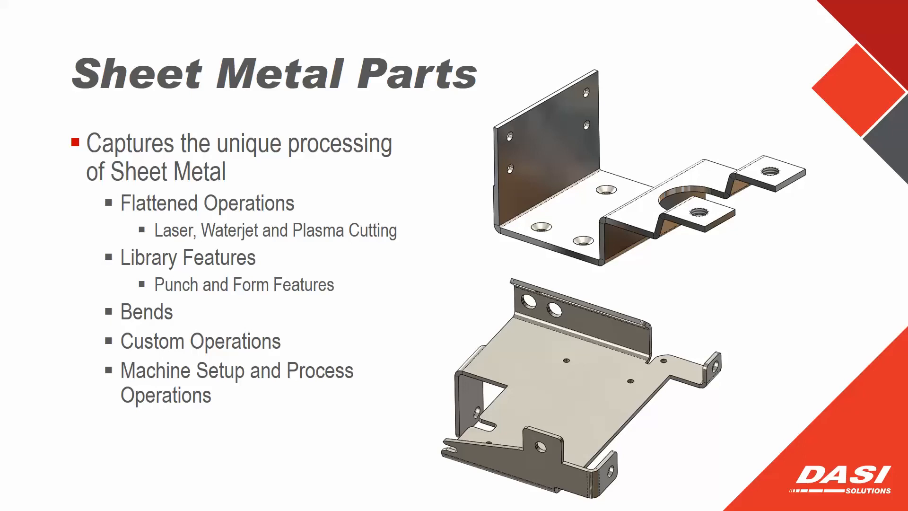
key(alt+Tab)
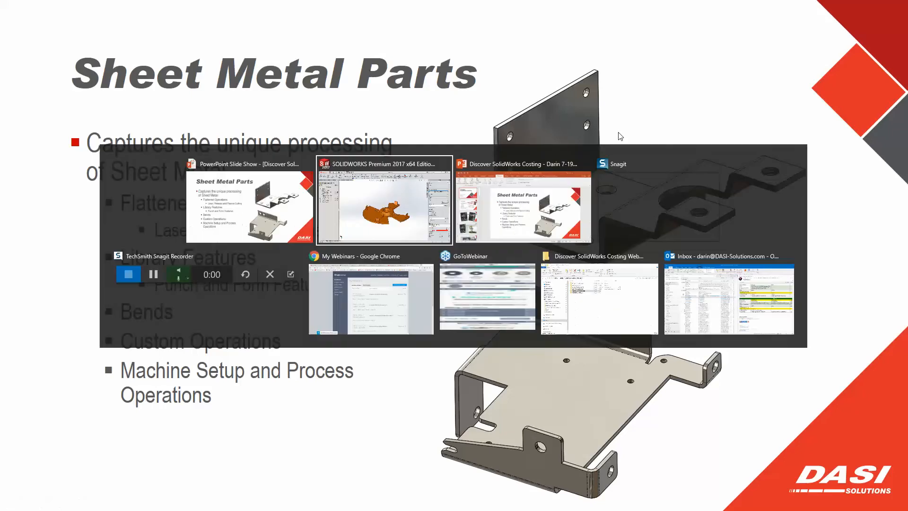
key(ctrl+Tab)
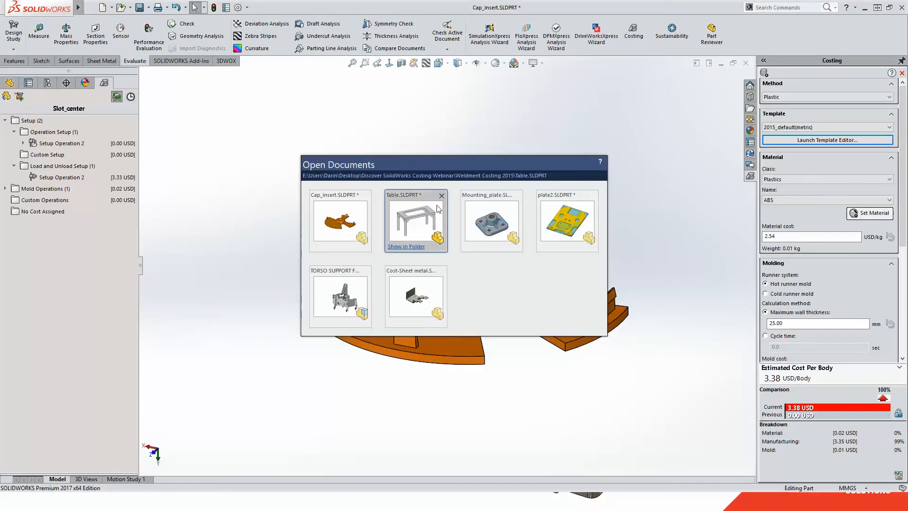
click(326, 291)
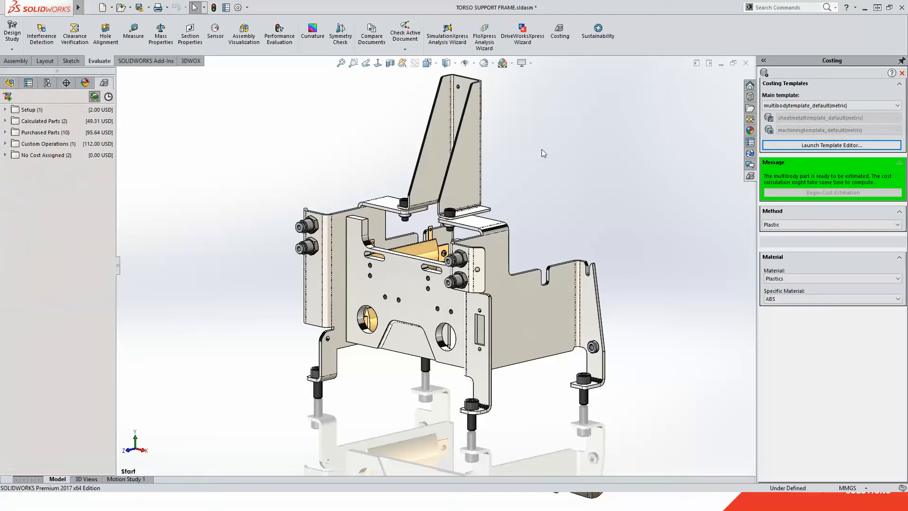
click(513, 301)
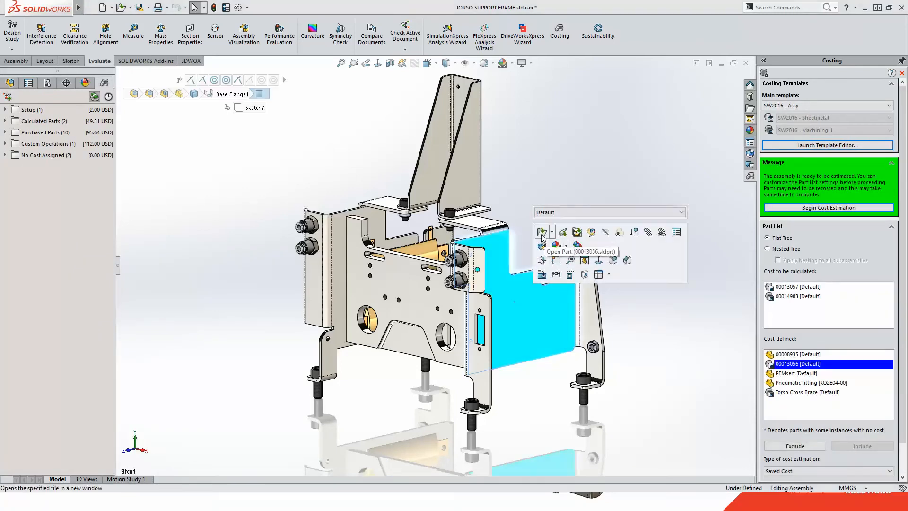
click(556, 259)
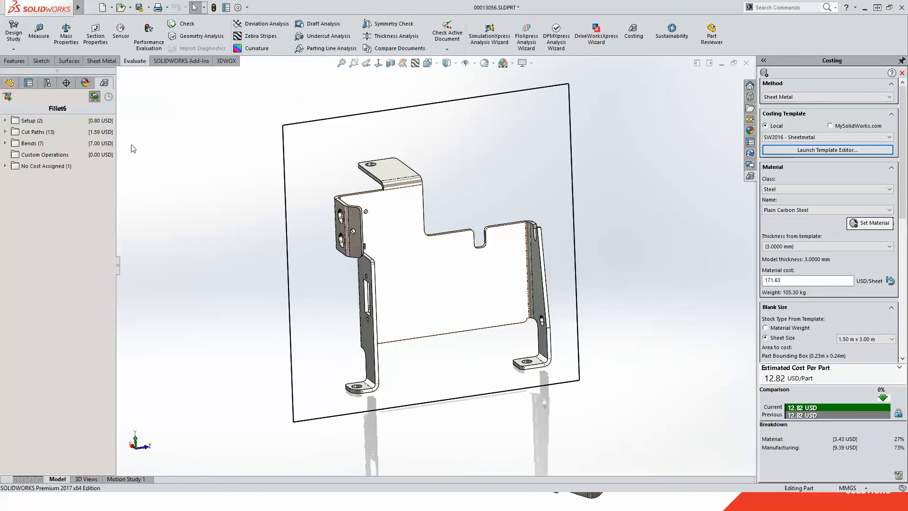
Highlight Cut Path 1 on the part and set the costing blank's sheet size to 1.00 m x 2.00 m.
click(5, 132)
click(57, 143)
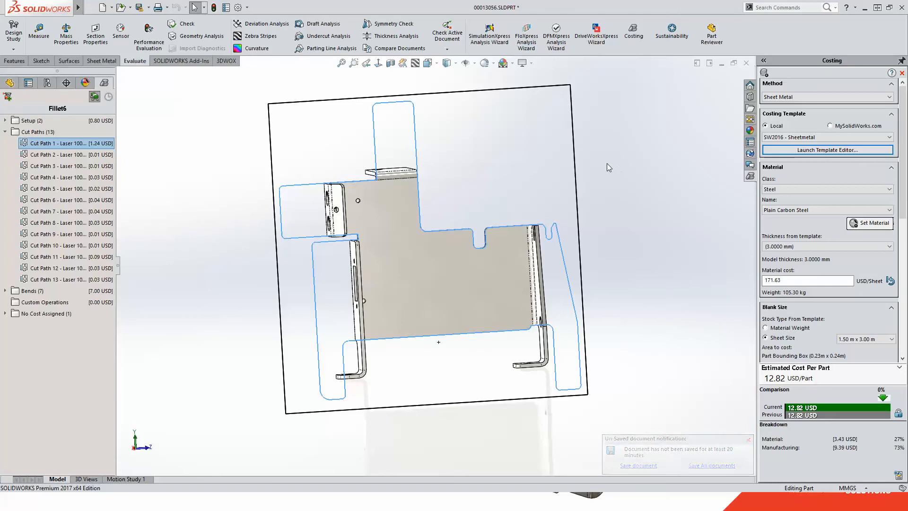
scroll(827, 236, down, 5)
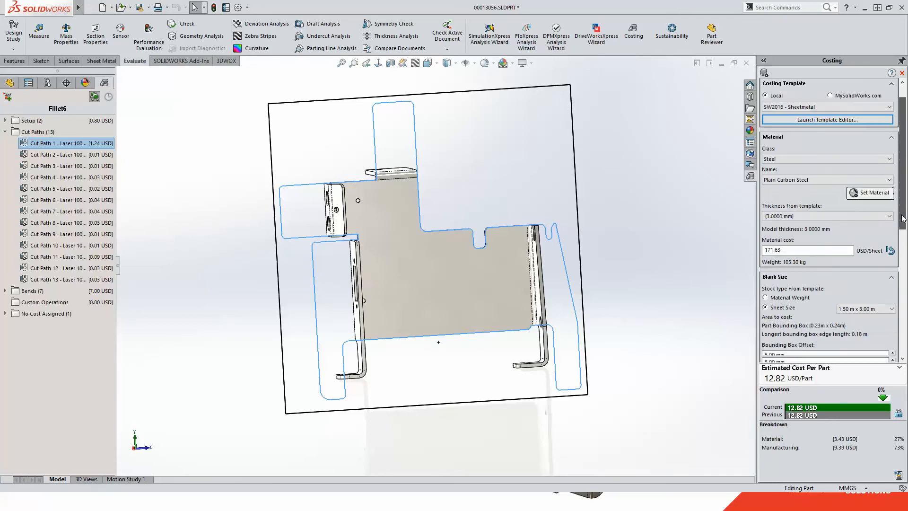
drag(907, 257, 907, 260)
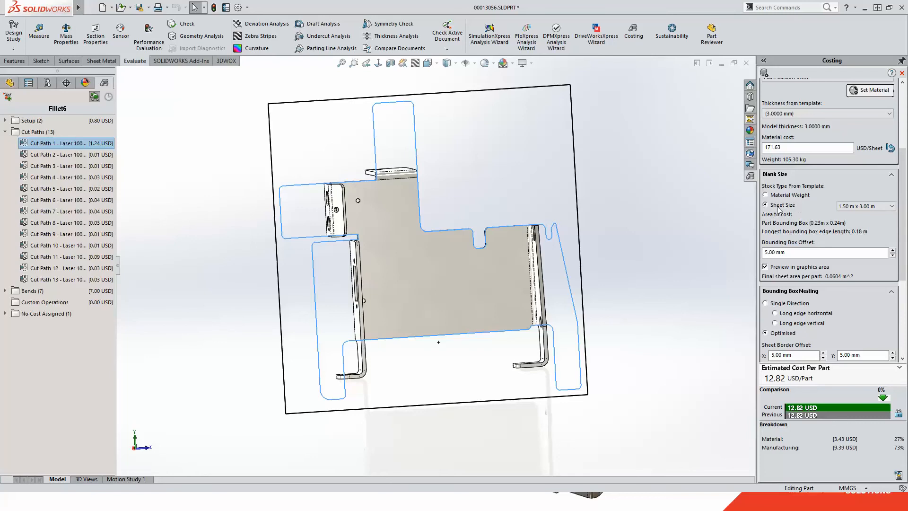
click(878, 208)
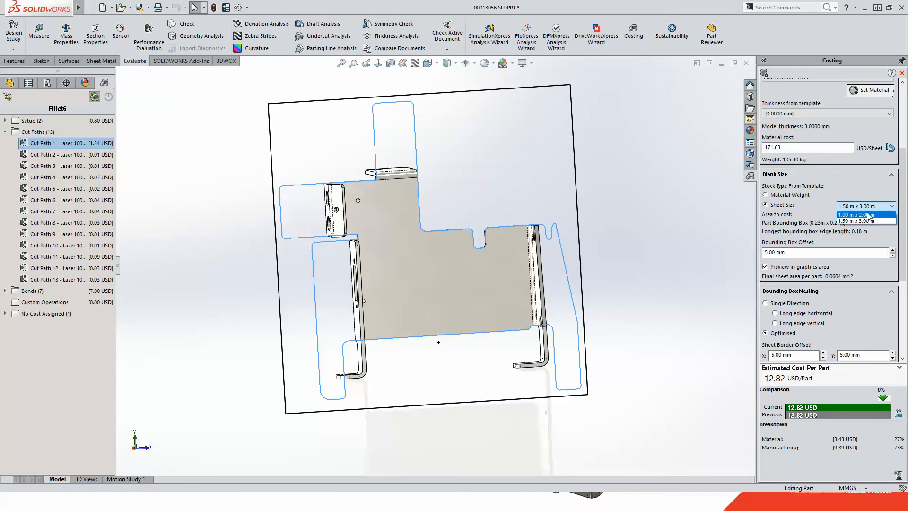
click(868, 215)
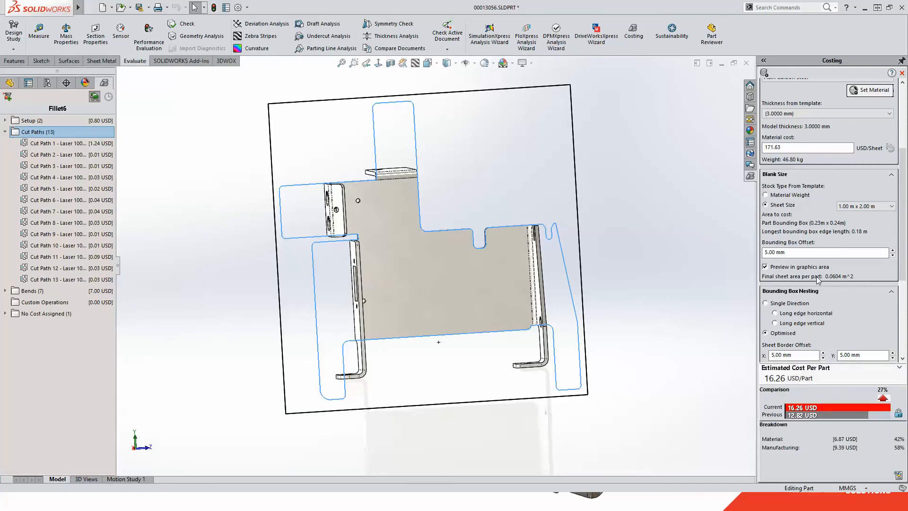
Examine the bounding box nesting preview on the first and last sheets of part 00013056, and close it.
scroll(904, 284, down, 3)
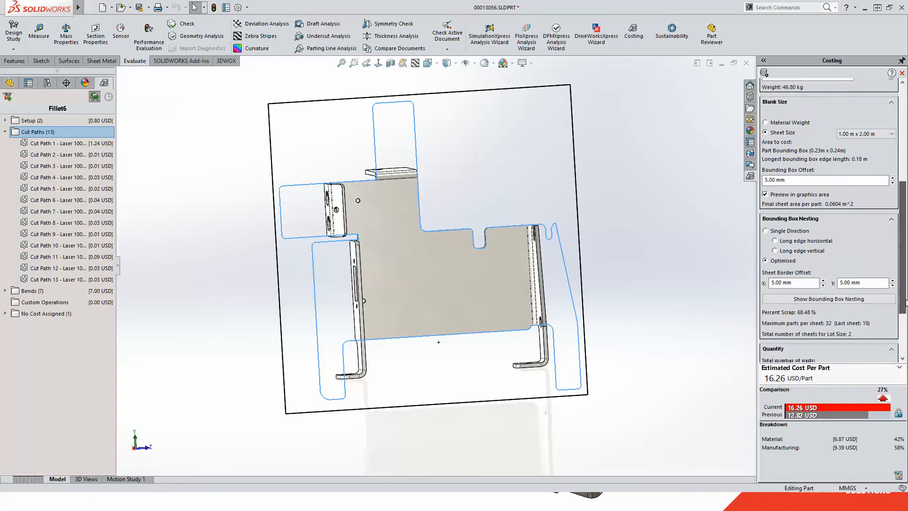
scroll(905, 302, down, 1)
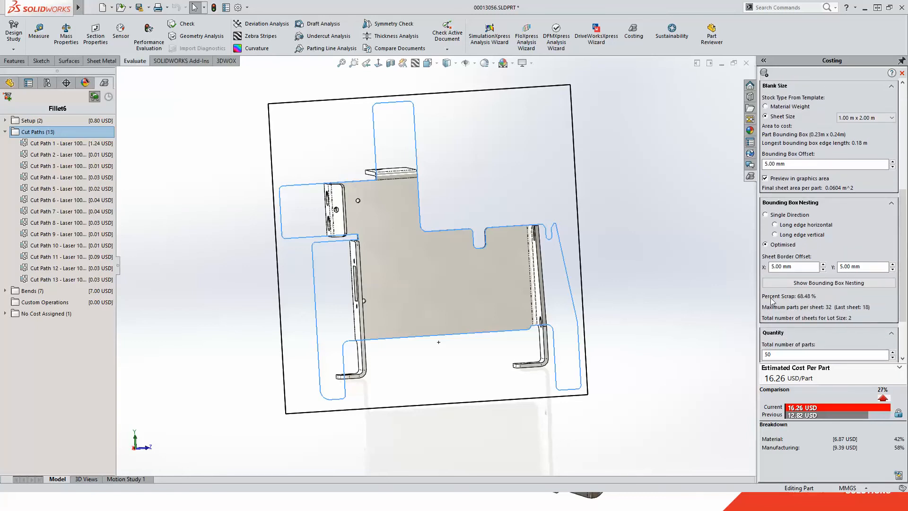
click(835, 283)
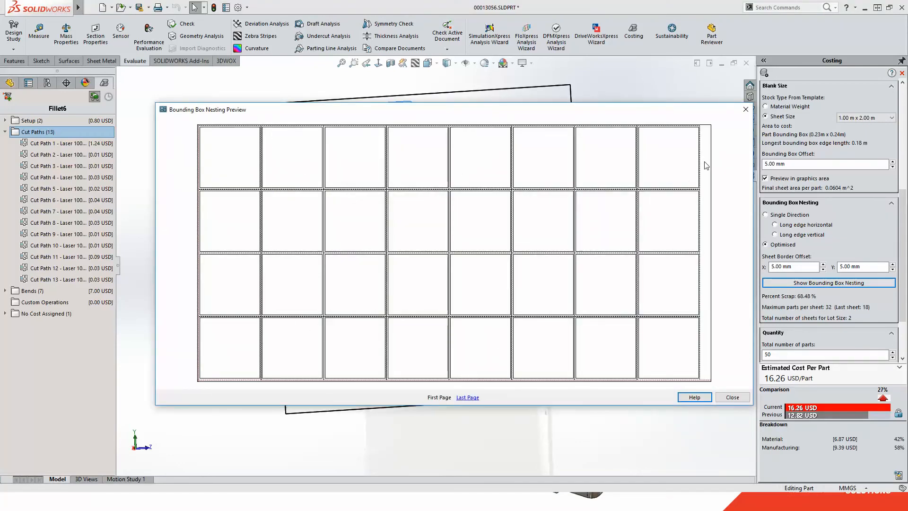
click(467, 398)
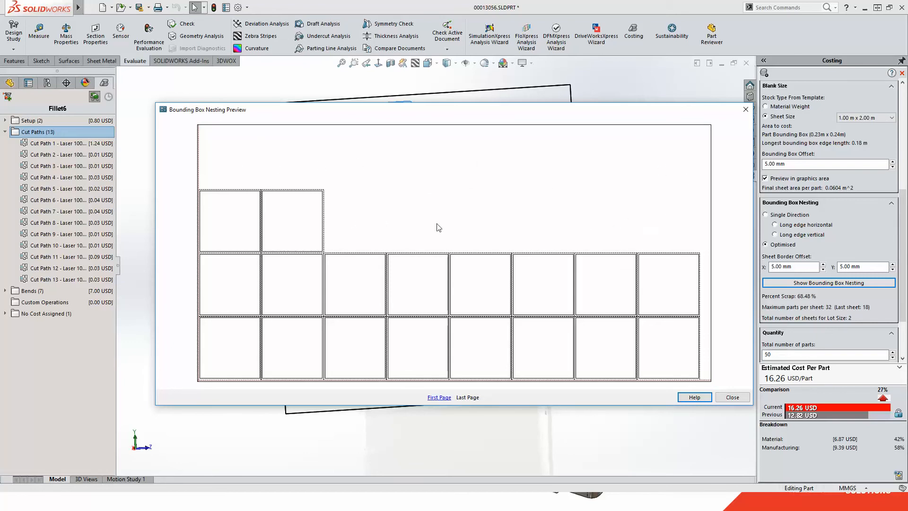
click(865, 220)
click(732, 397)
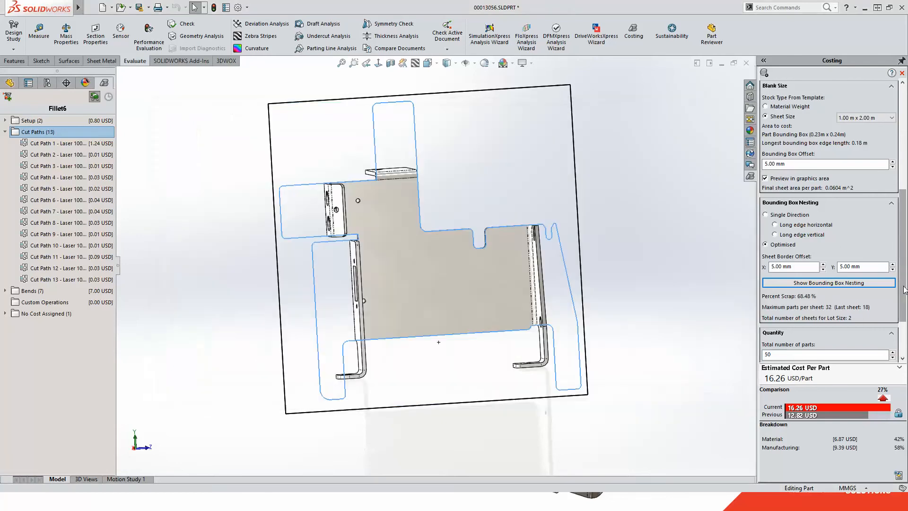
Set the total number of parts for part 00013056 to 63.
scroll(780, 285, down, 3)
click(780, 286)
key(BackSpace)
key(BackSpace)
text(63)
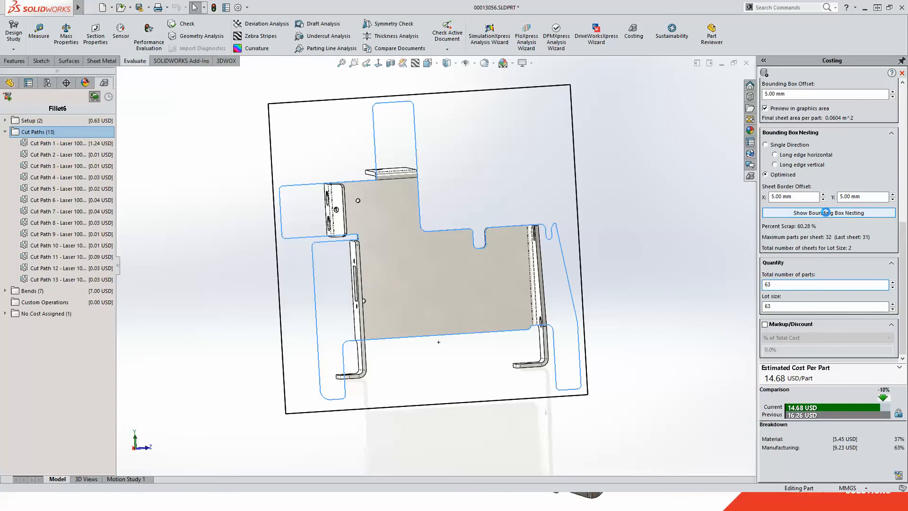
Review how 63 parts nest on the first and last sheets, and close the nesting preview.
click(825, 212)
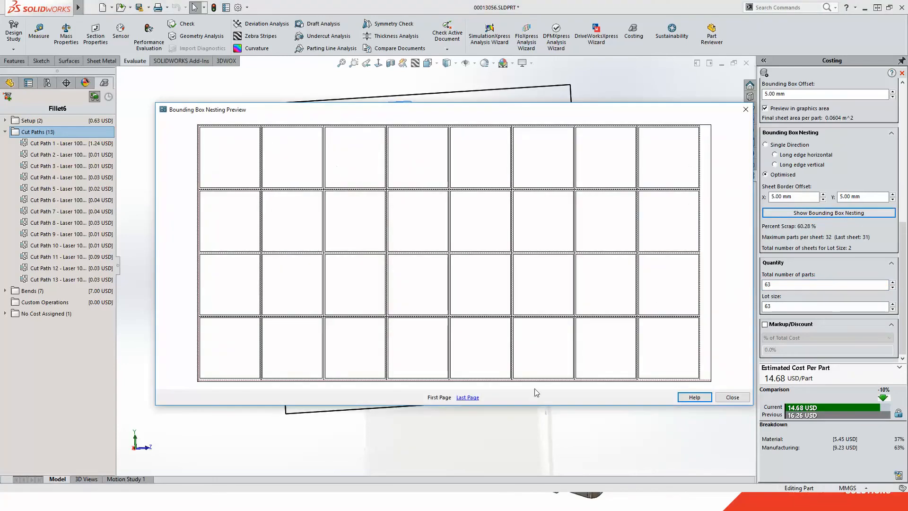
click(468, 397)
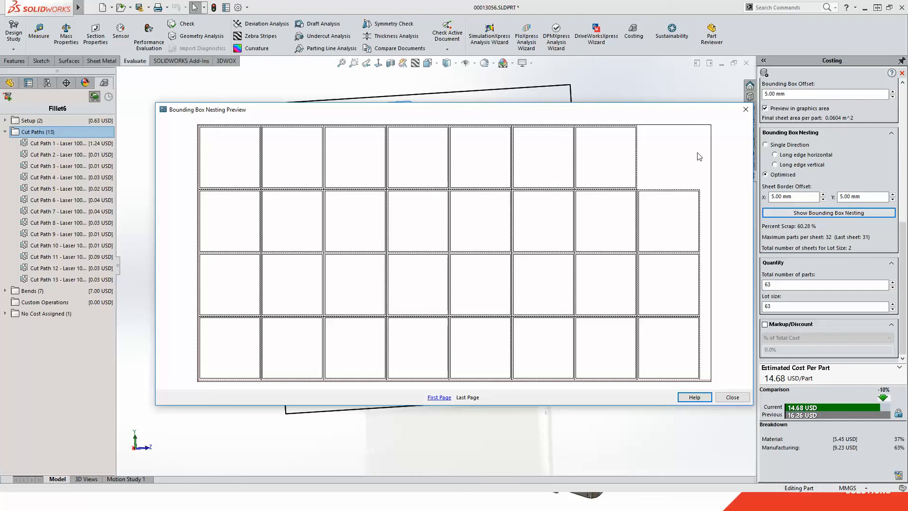
click(732, 397)
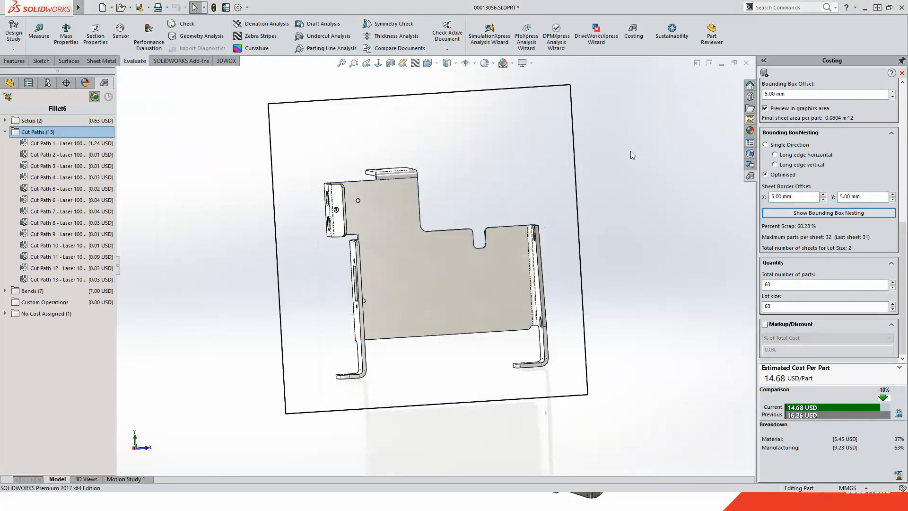
Bring up the Cost-Sheet metal part and apply the local sheetmetaltemplate_default(metric) costing template.
key(ctrl+Tab)
click(498, 284)
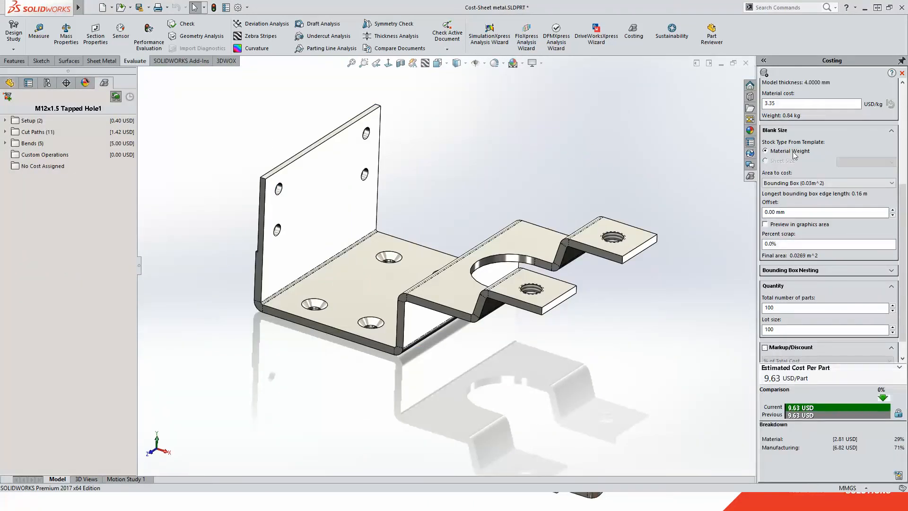
scroll(870, 177, up, 5)
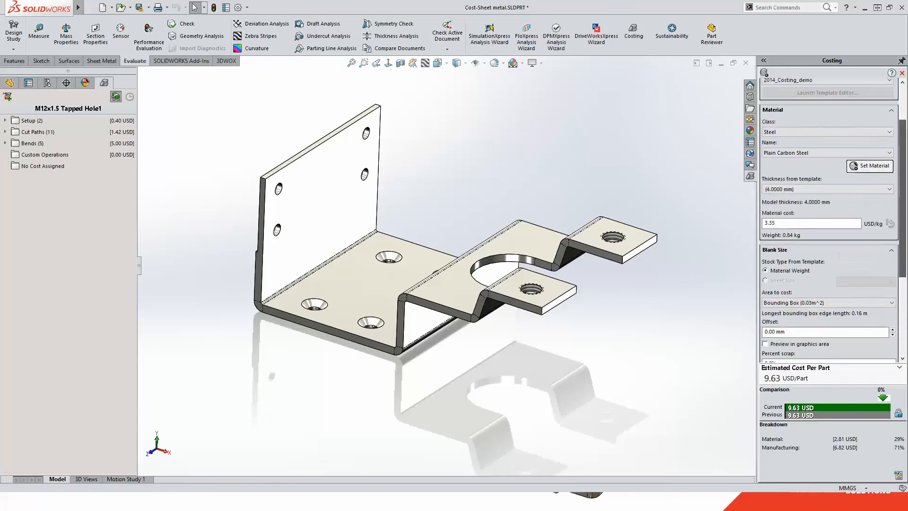
click(854, 128)
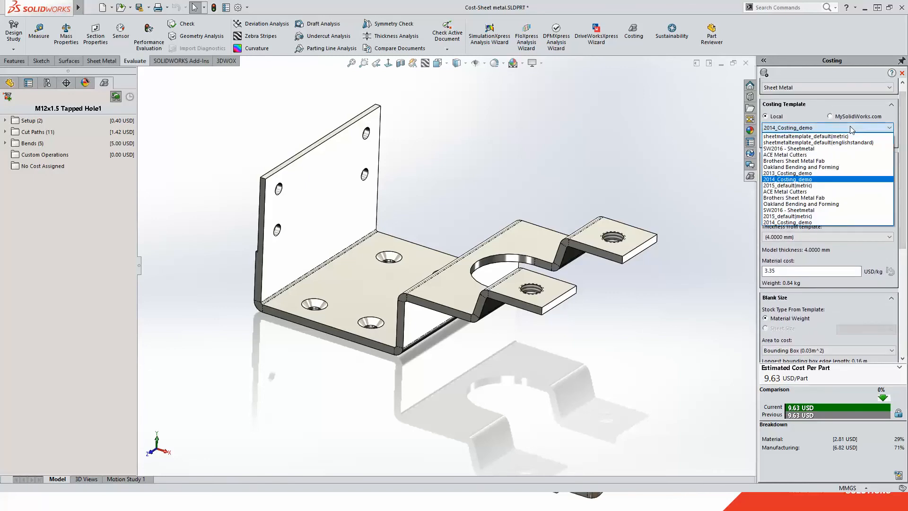
click(825, 136)
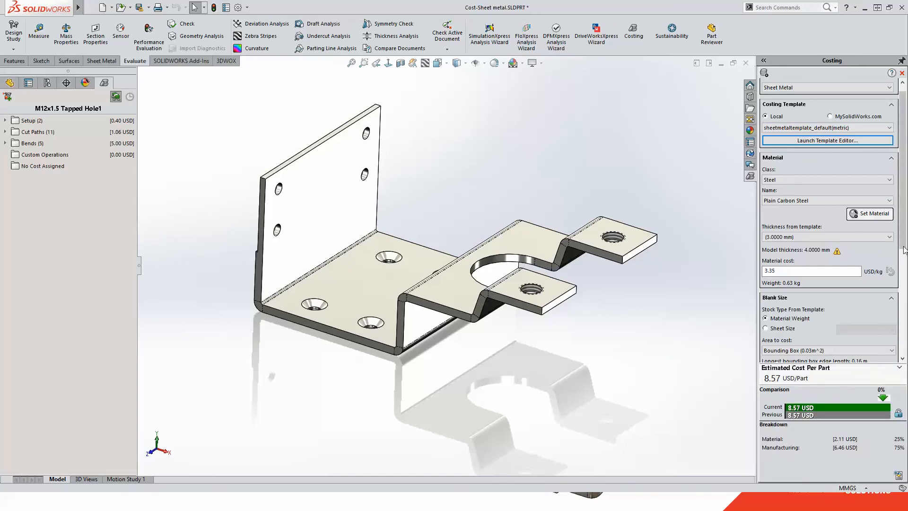
Change the blank's stock type to Sheet Size and choose a 1.25 m x 2.50 m sheet.
drag(903, 241, 904, 291)
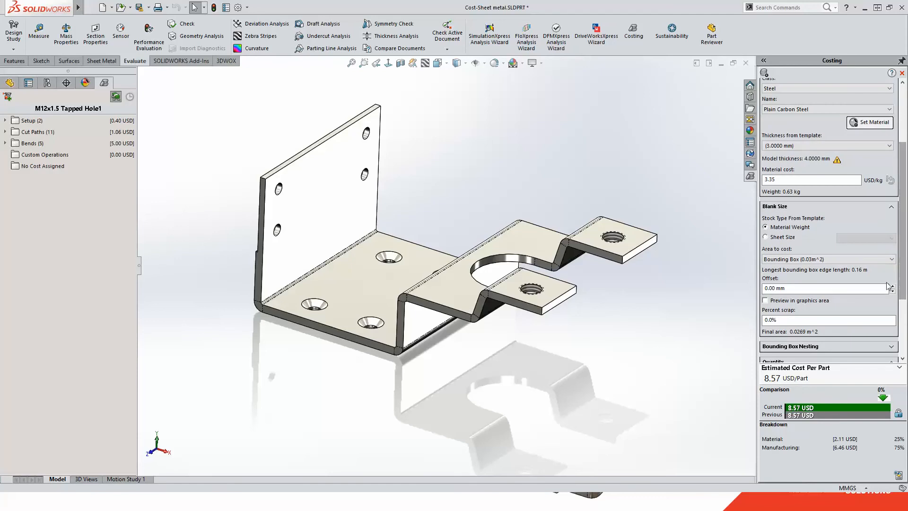
click(765, 237)
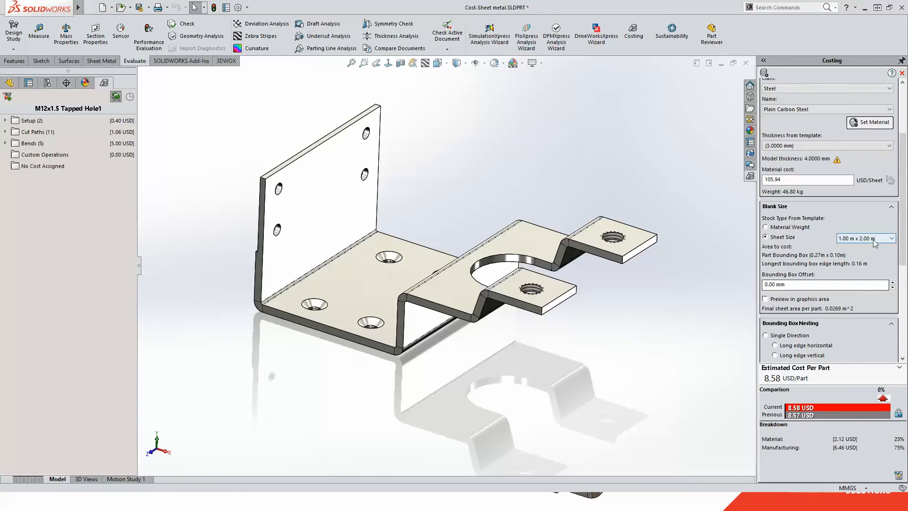
click(866, 241)
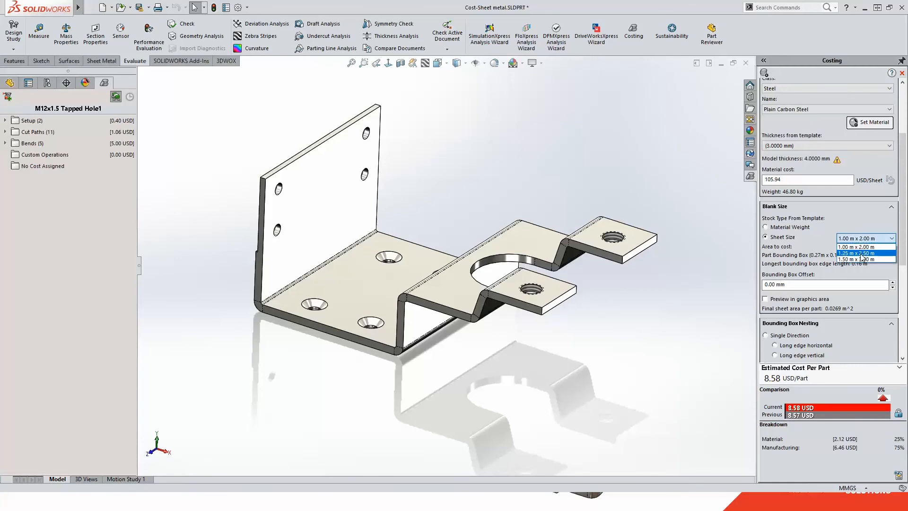
click(860, 253)
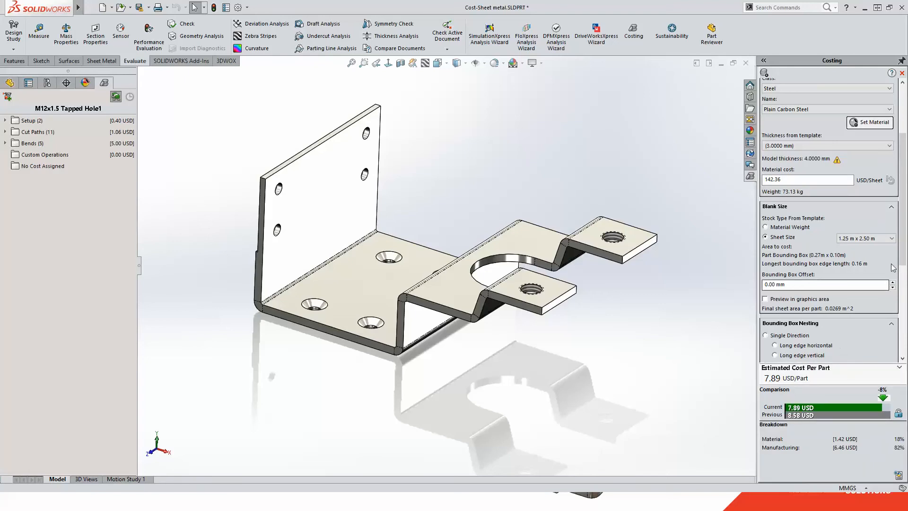
Preview the bounding box nesting of the Cost-Sheet metal part on the 1.25 m x 2.50 m sheet.
drag(903, 242, 904, 299)
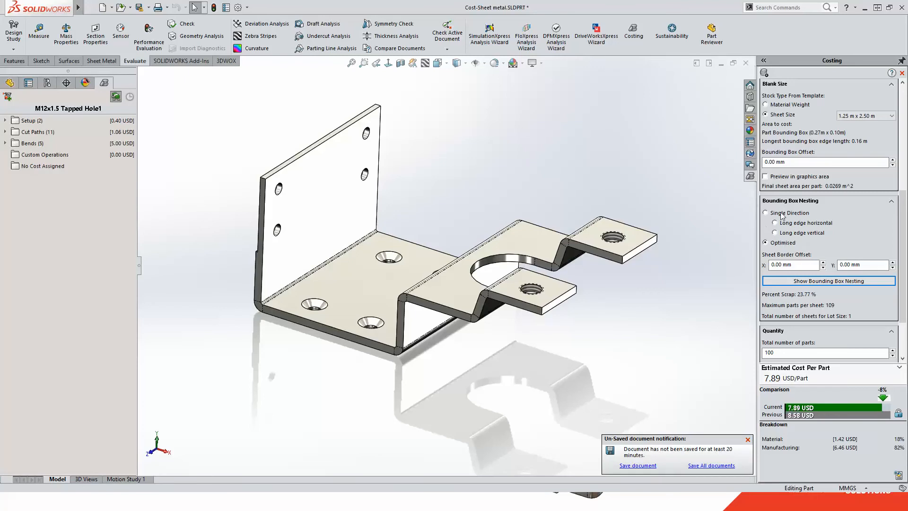
click(825, 280)
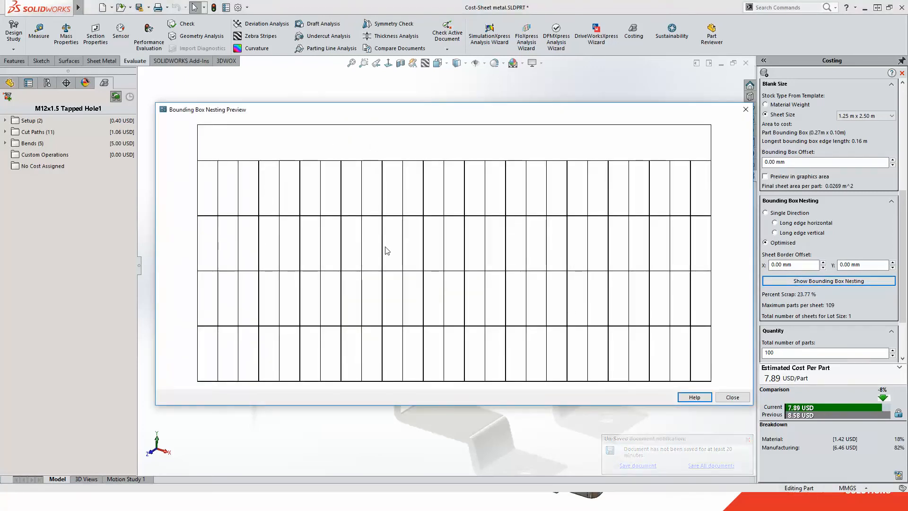
click(732, 397)
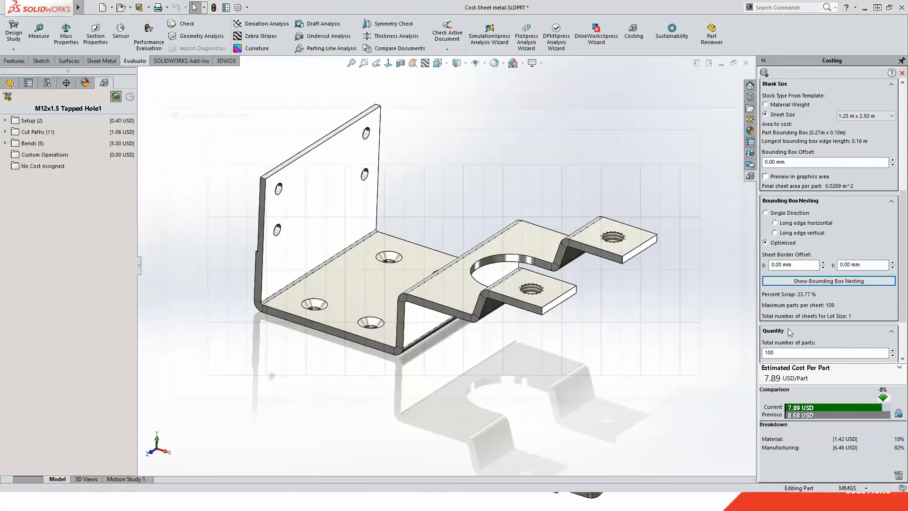
Set the blank's sheet size to 1.00 m x 2.00 m and review the nesting on its first and last sheets.
click(877, 116)
click(864, 124)
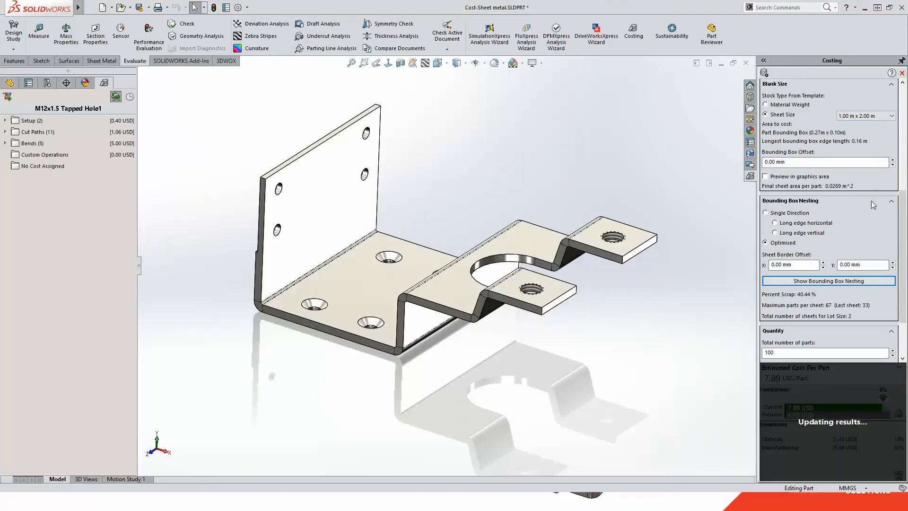
click(827, 280)
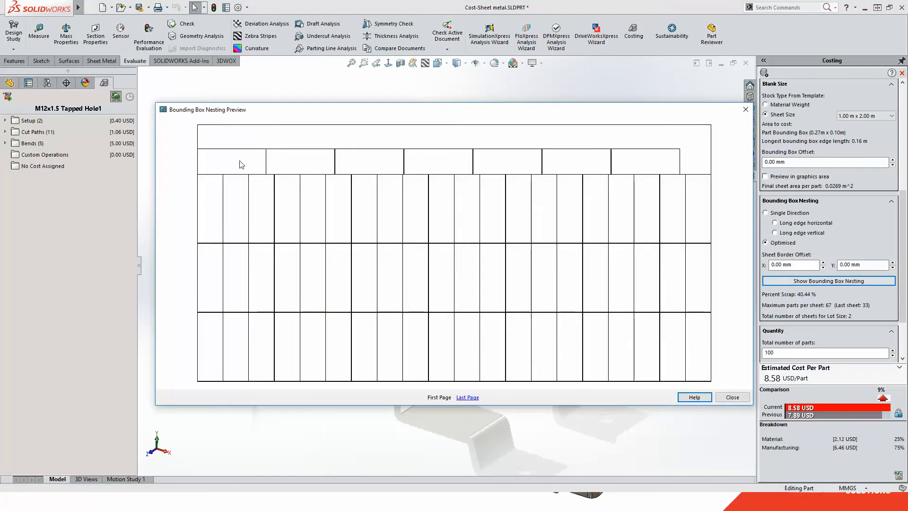
click(468, 398)
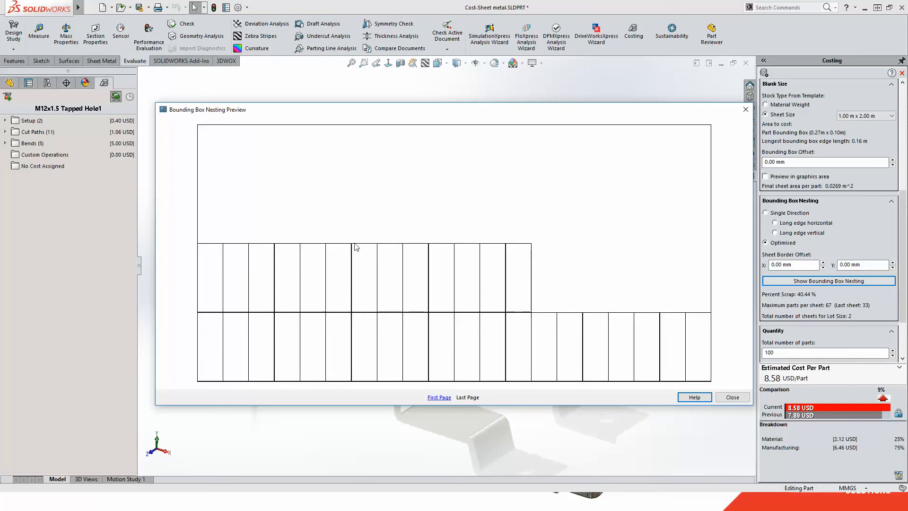
click(732, 398)
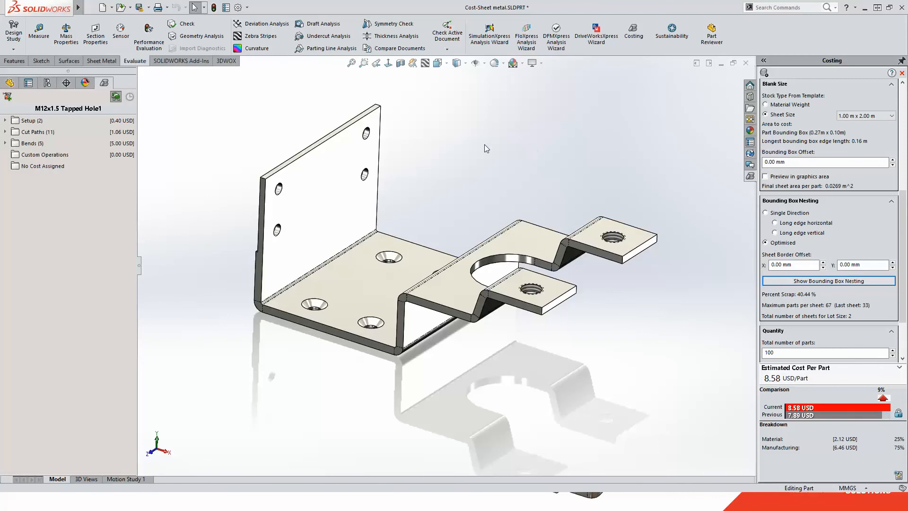
Examine the costs of the individual bends and the first laser cut path, highlighting each on the bracket.
click(5, 143)
click(48, 155)
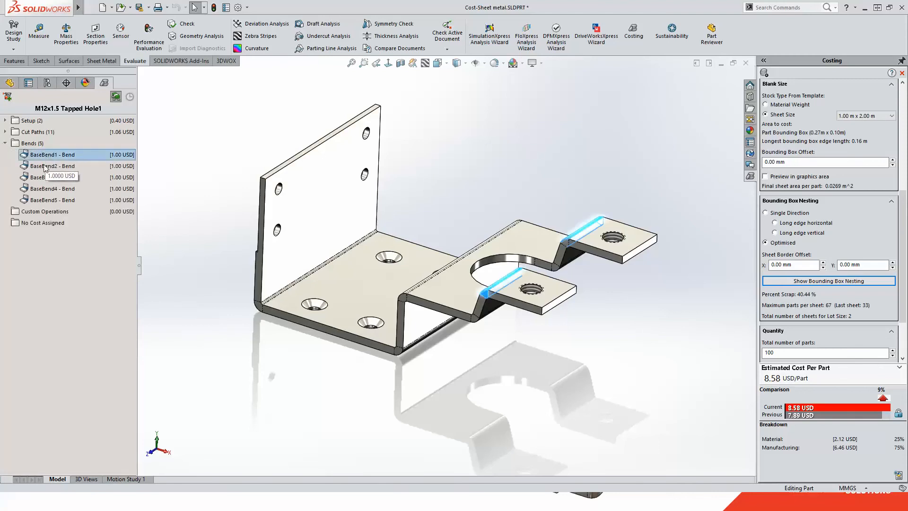
click(45, 167)
click(45, 177)
click(45, 188)
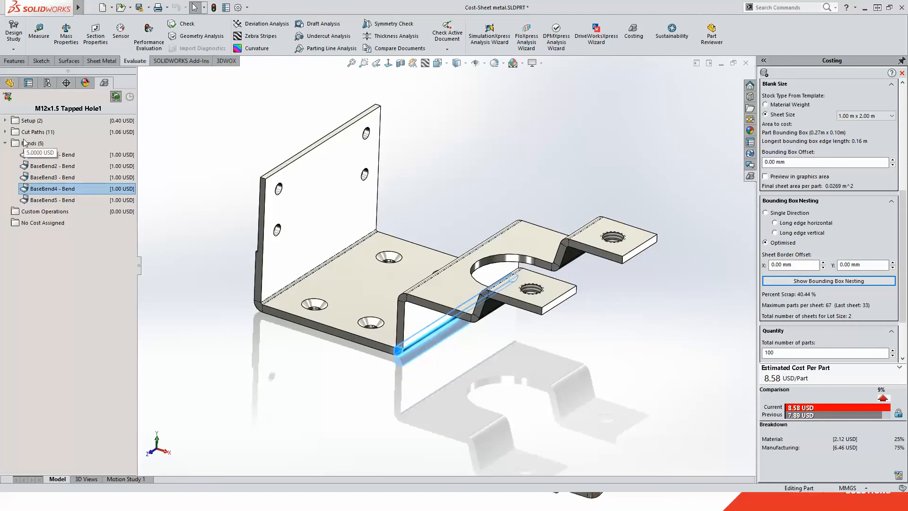
click(6, 132)
click(45, 143)
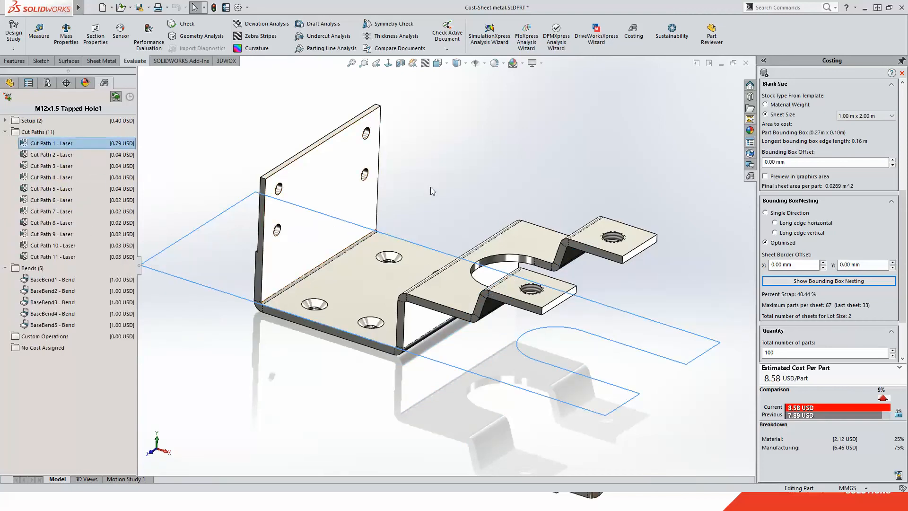
middle_drag(430, 191, 407, 227)
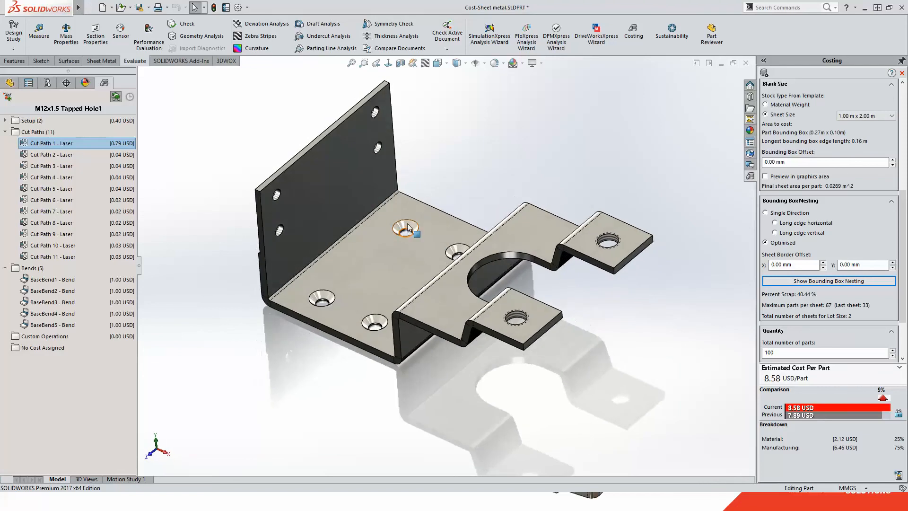
mouse_move(302, 237)
middle_down()
mouse_move(365, 212)
mouse_move(306, 205)
mouse_move(298, 212)
mouse_move(308, 191)
mouse_move(302, 208)
middle_up()
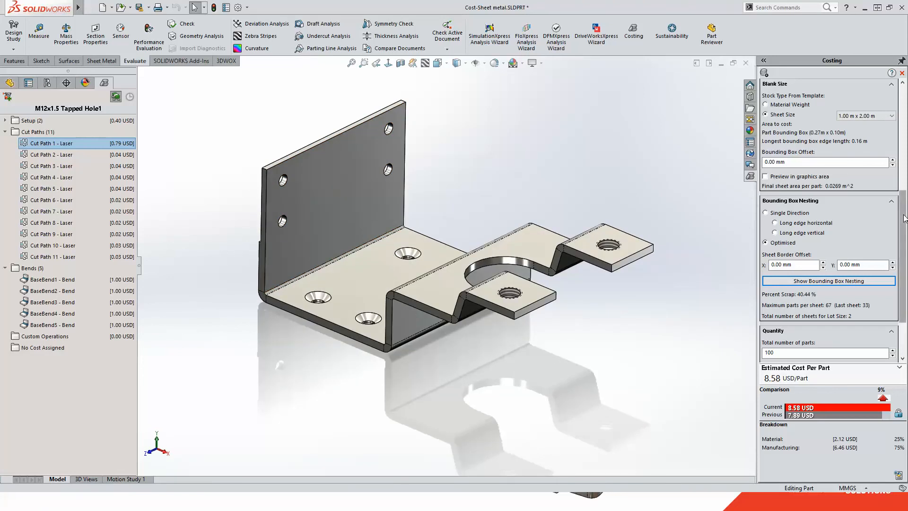
Change the costing method of the sheet metal part to Machined Plate.
scroll(835, 192, up, 5)
click(803, 97)
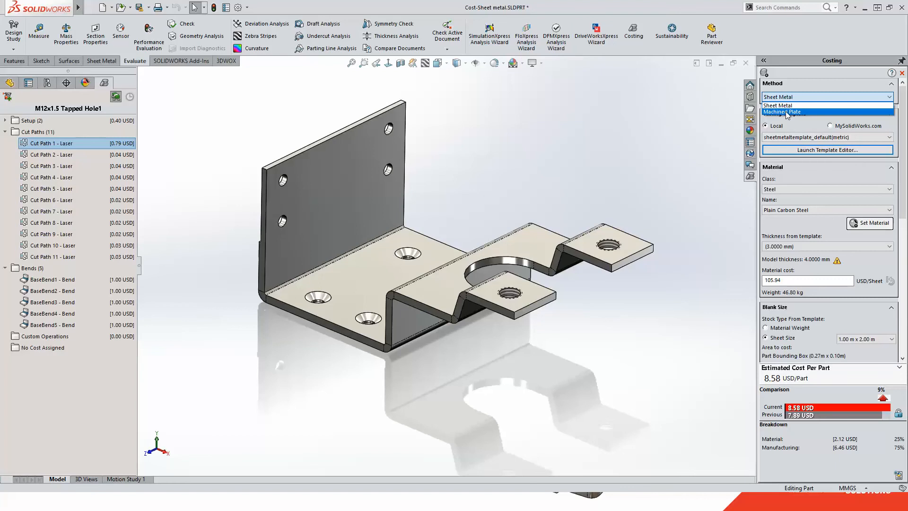
click(785, 112)
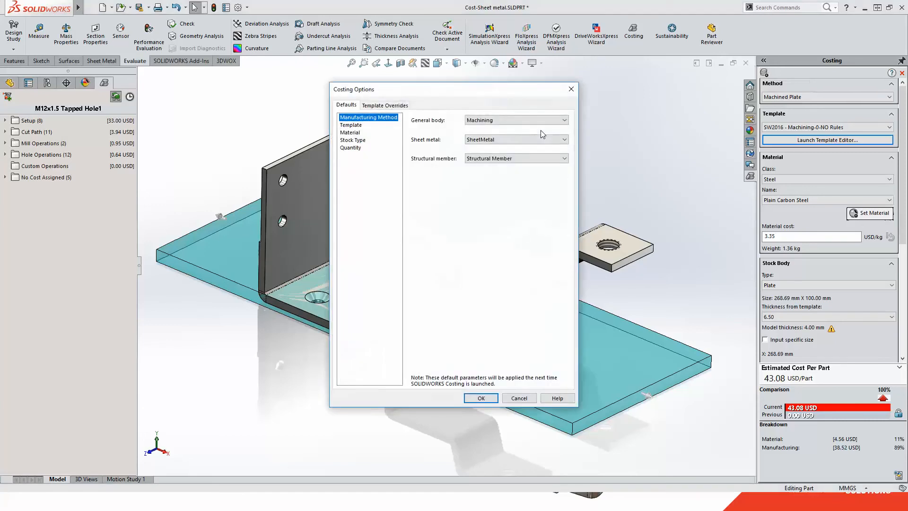
Override the costing template with custom costs of 1.25 USD for bends, 4 USD for hems and 5 USD for library features, and re-cost the part.
click(387, 105)
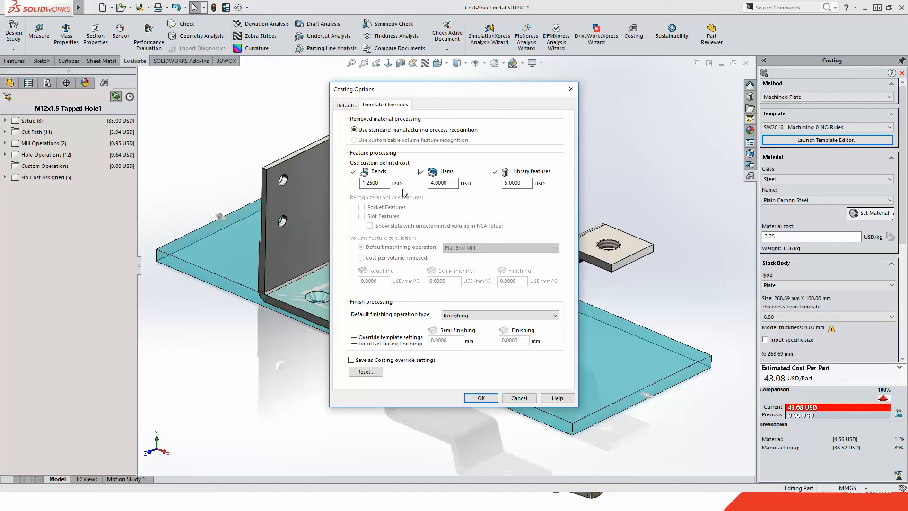
click(482, 396)
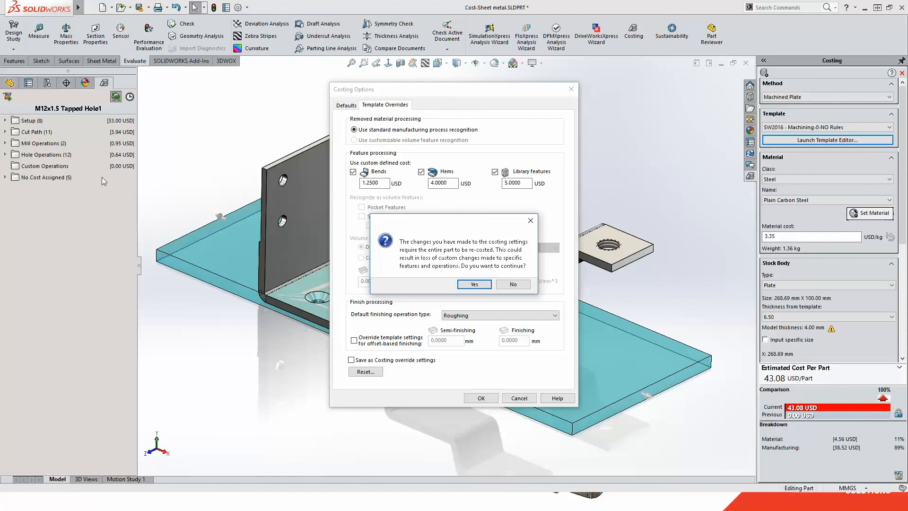
click(474, 283)
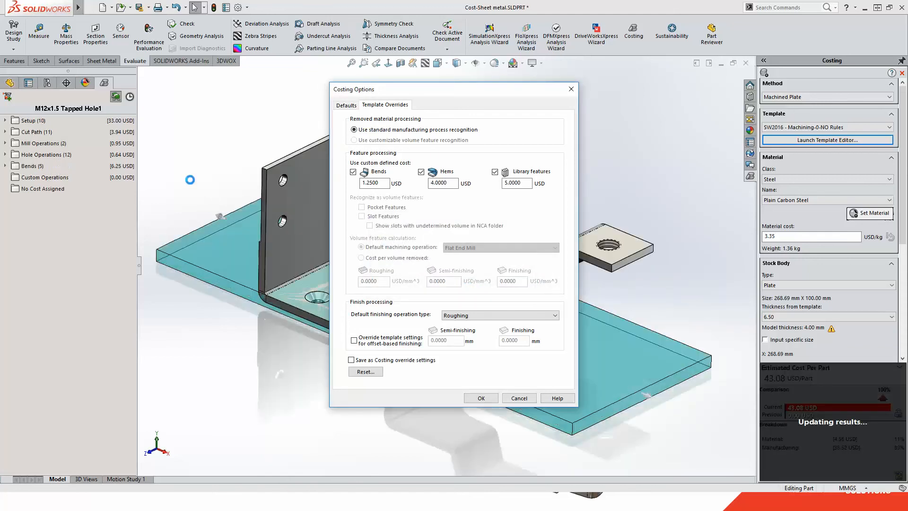
Examine the machined plate's custom bend, mill, hole and water jet cut path costs against the features on the model.
click(6, 166)
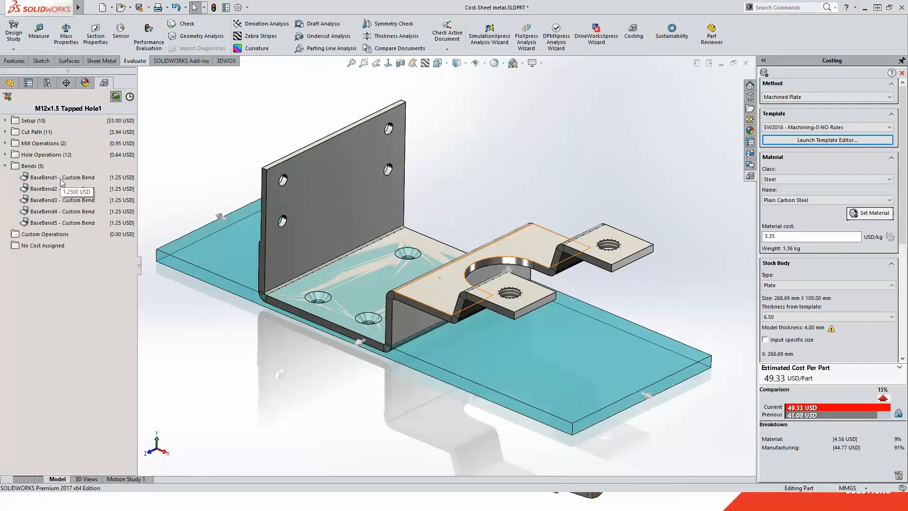
click(5, 143)
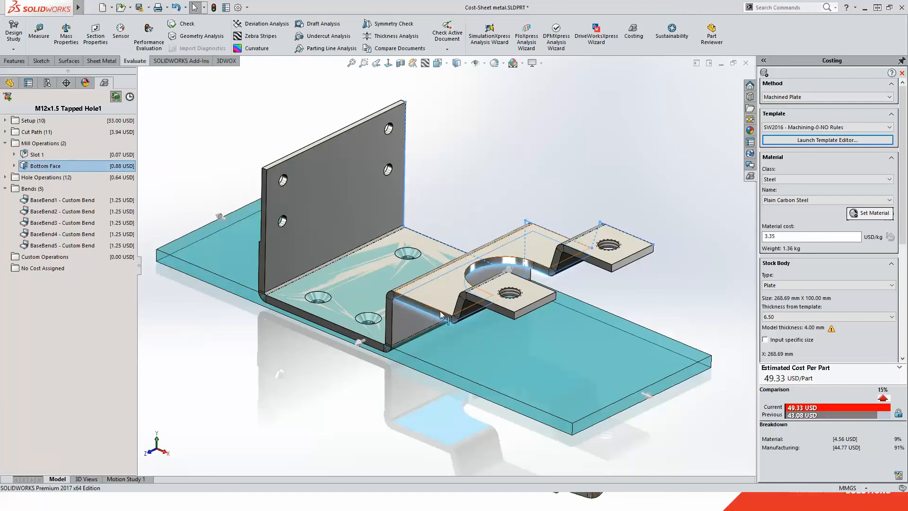
click(5, 177)
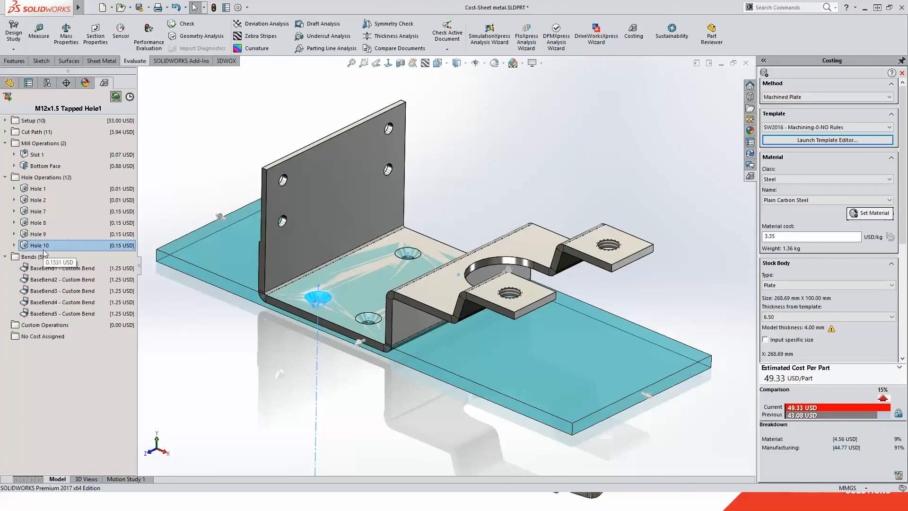
click(5, 131)
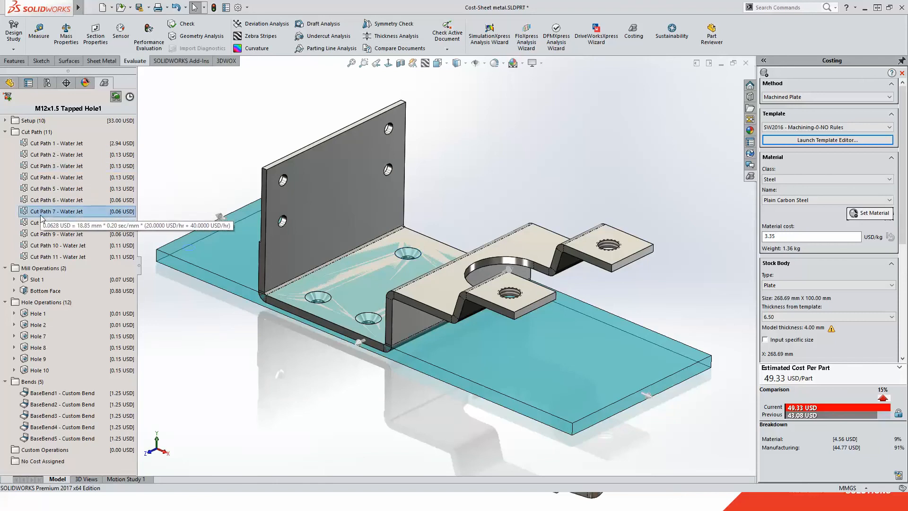
middle_drag(289, 198, 250, 169)
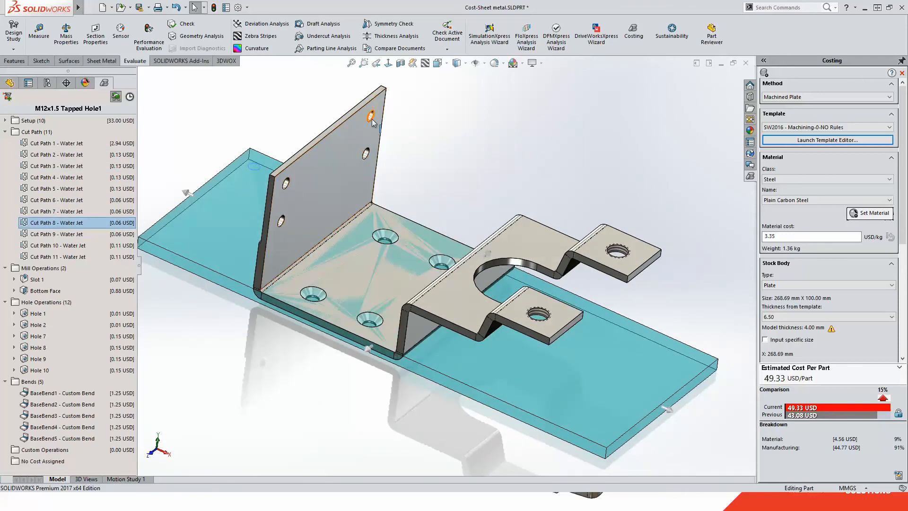
middle_drag(435, 165, 490, 184)
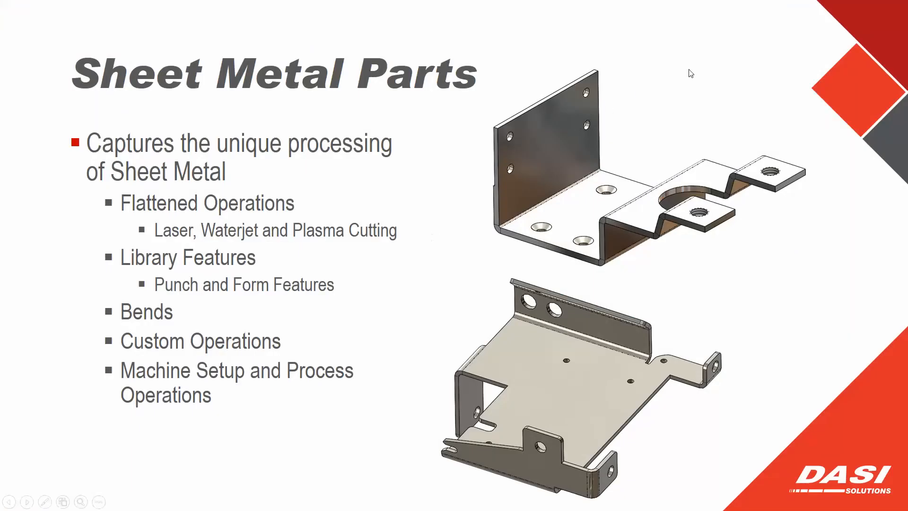
click(689, 70)
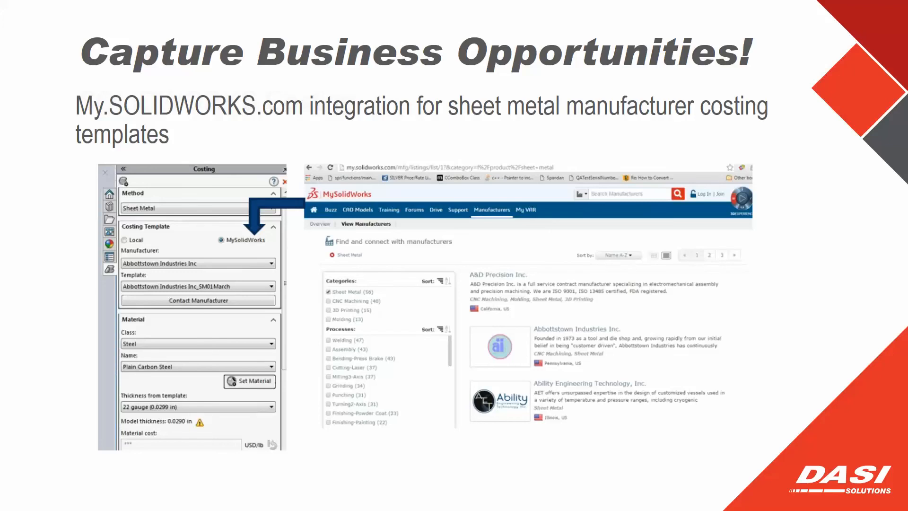
Switch to SOLIDWORKS, check the Costing Template Editor's save options, including the limited access copy, and close the editor.
key(alt+Tab)
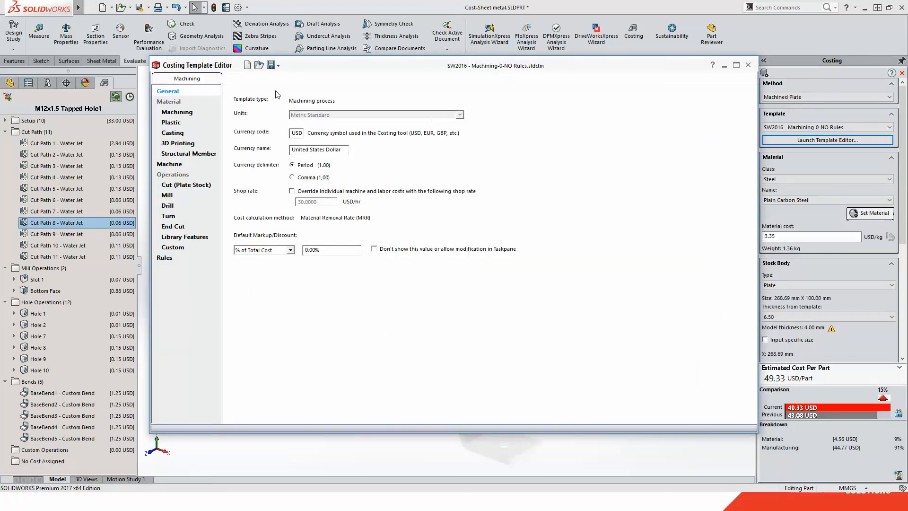
click(279, 66)
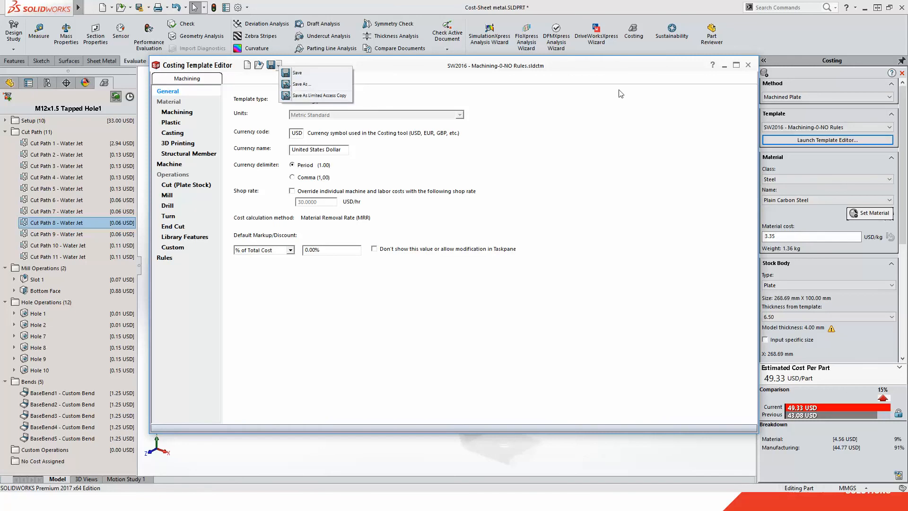
click(638, 84)
click(748, 66)
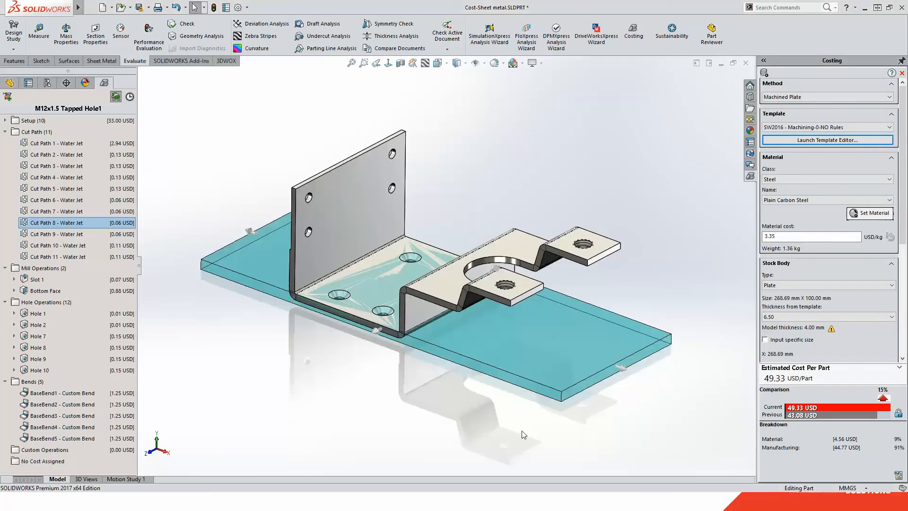
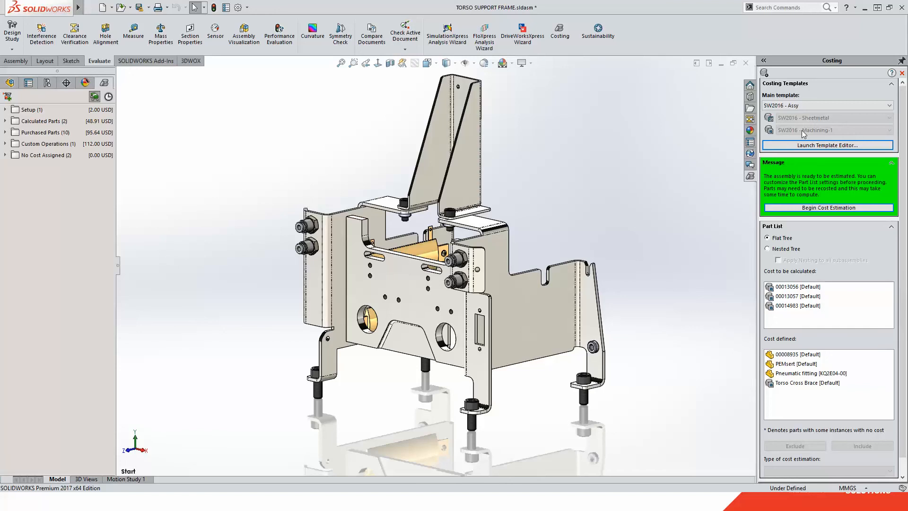
Examine the TORSO SUPPORT FRAME parts with costs still to calculate and those with defined costs, locating each in the assembly.
click(793, 285)
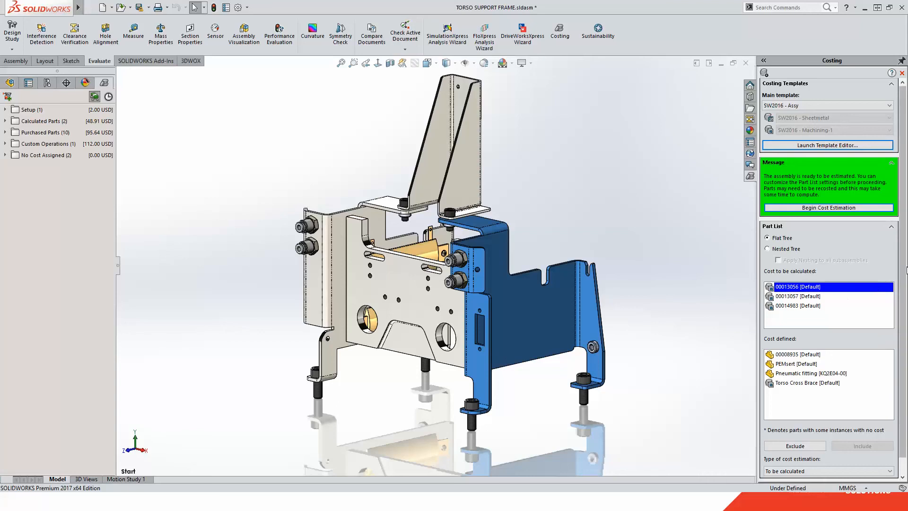
scroll(905, 312, down, 2)
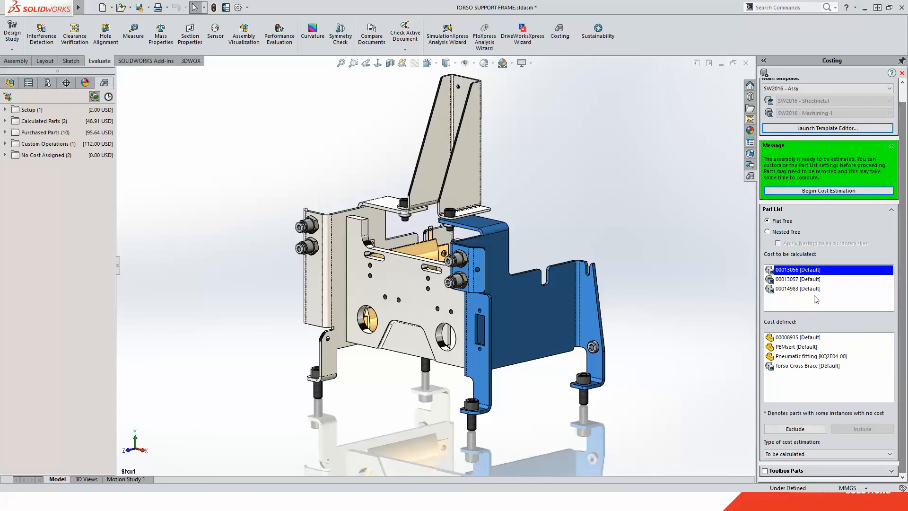
click(791, 280)
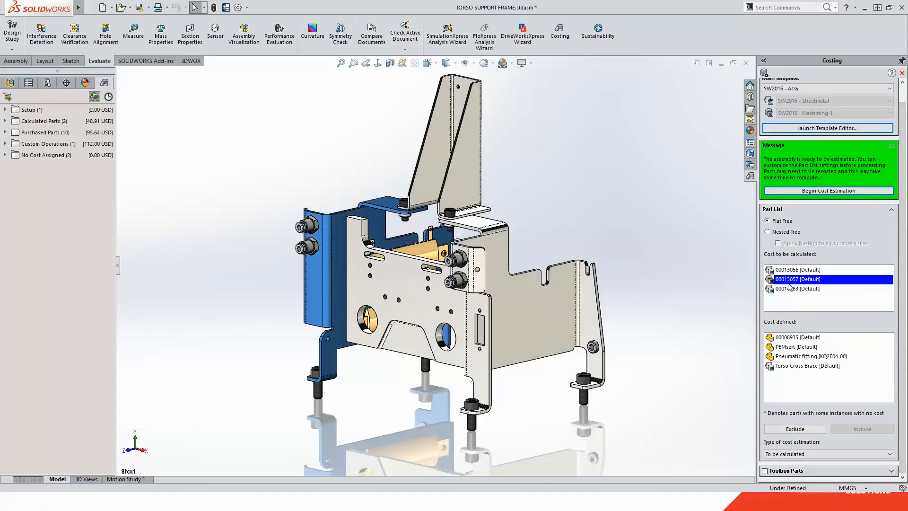
click(789, 289)
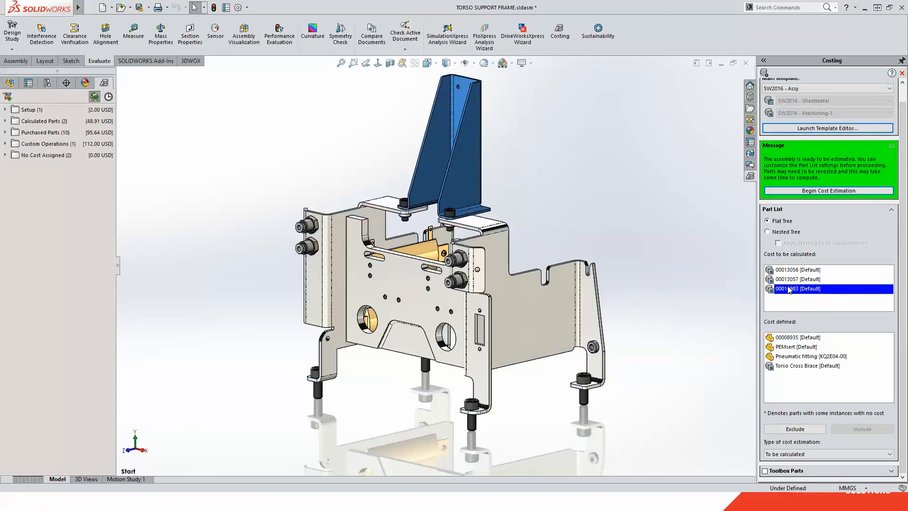
click(792, 367)
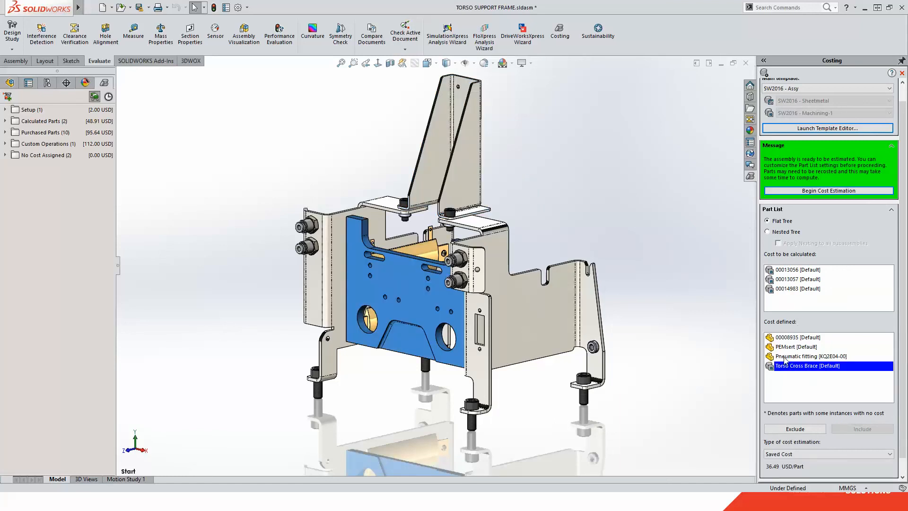
click(786, 356)
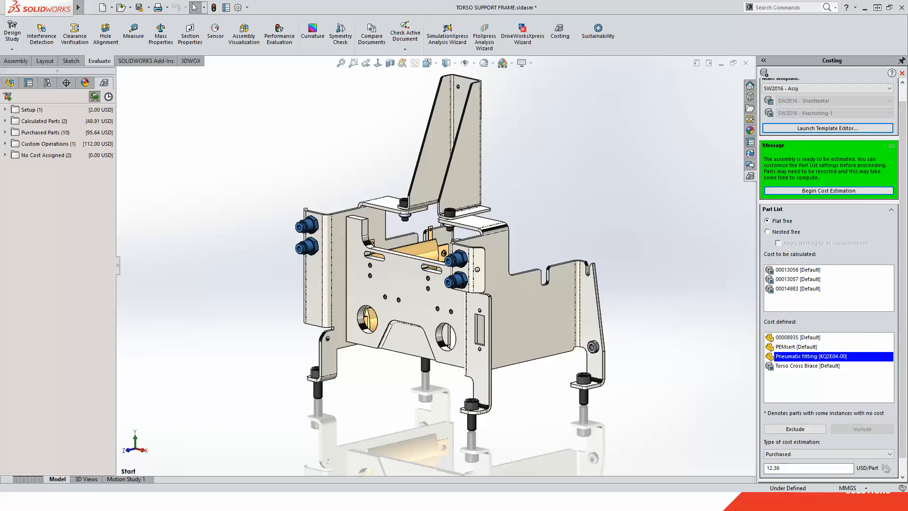
scroll(904, 427, down, 1)
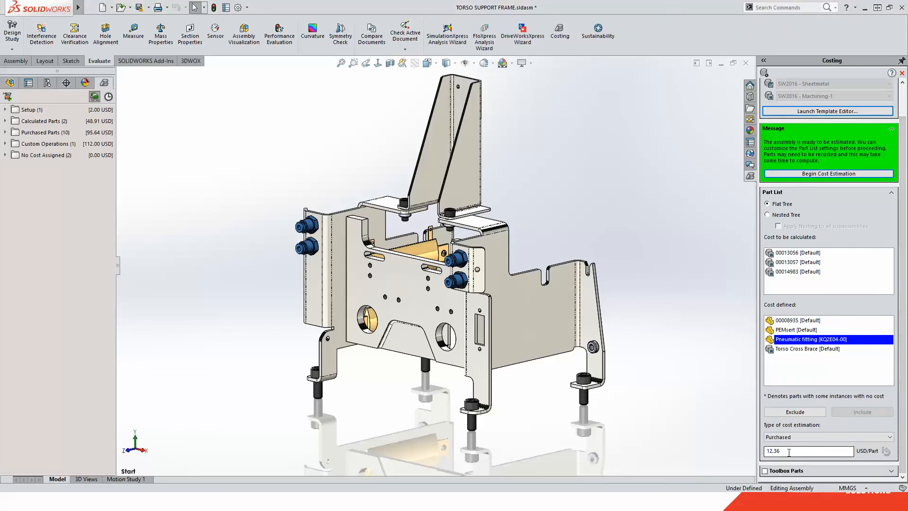
click(793, 332)
click(792, 321)
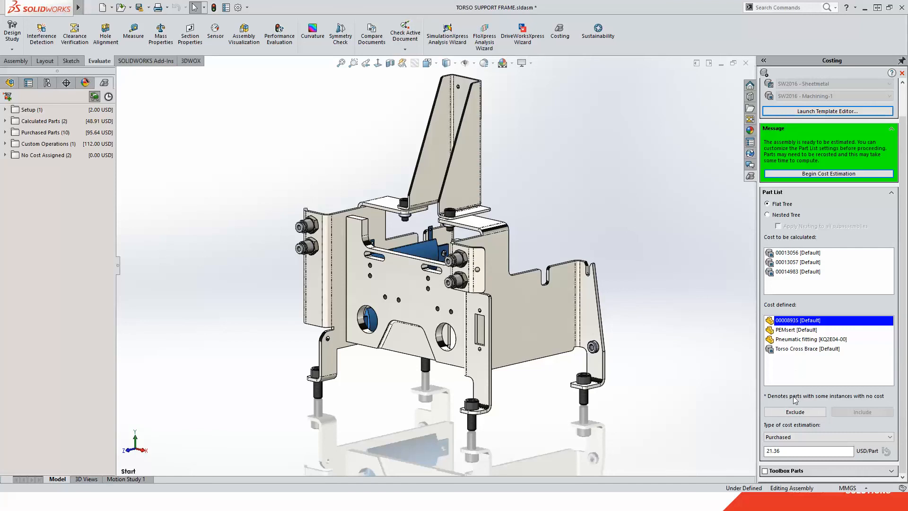
Include the Toolbox parts in the assembly costing and check the part cost of each listed fastener.
click(765, 471)
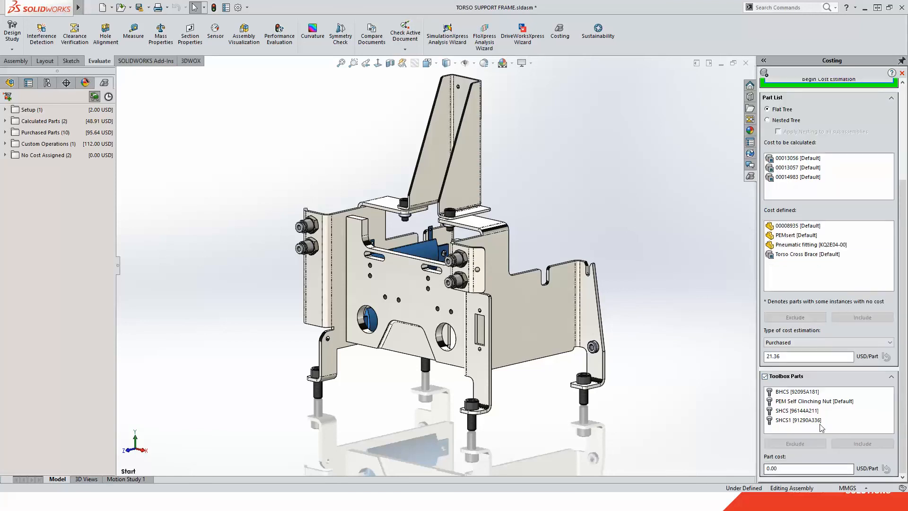
click(796, 392)
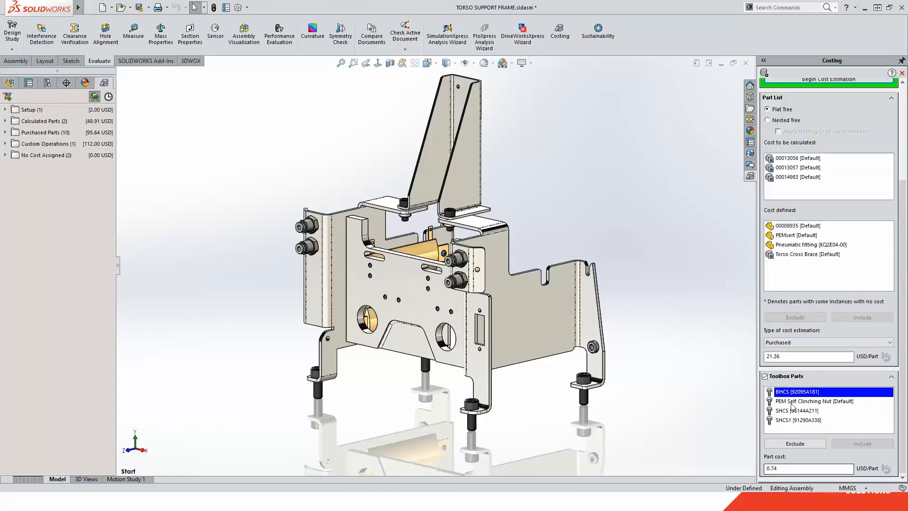
click(794, 401)
click(792, 411)
click(793, 420)
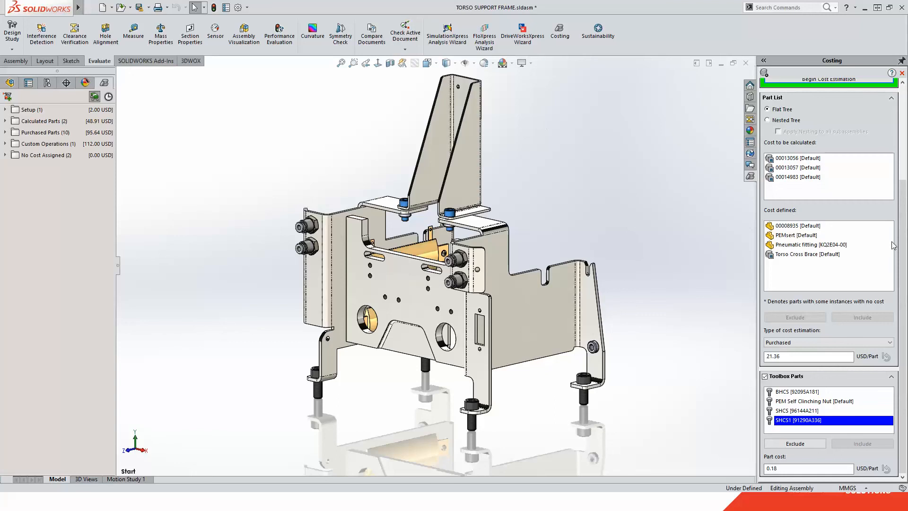
Run the cost estimation for the TORSO SUPPORT FRAME assembly with the current part list settings.
scroll(905, 242, up, 1)
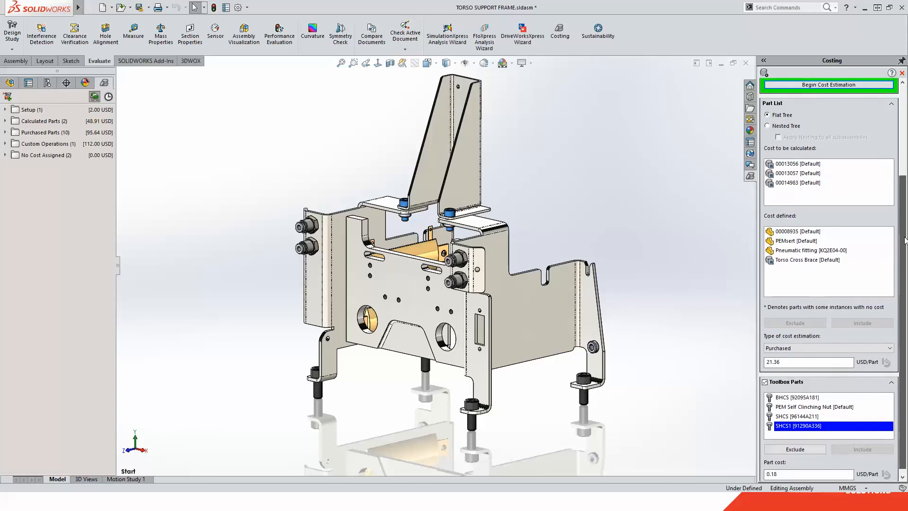
drag(904, 235, 902, 152)
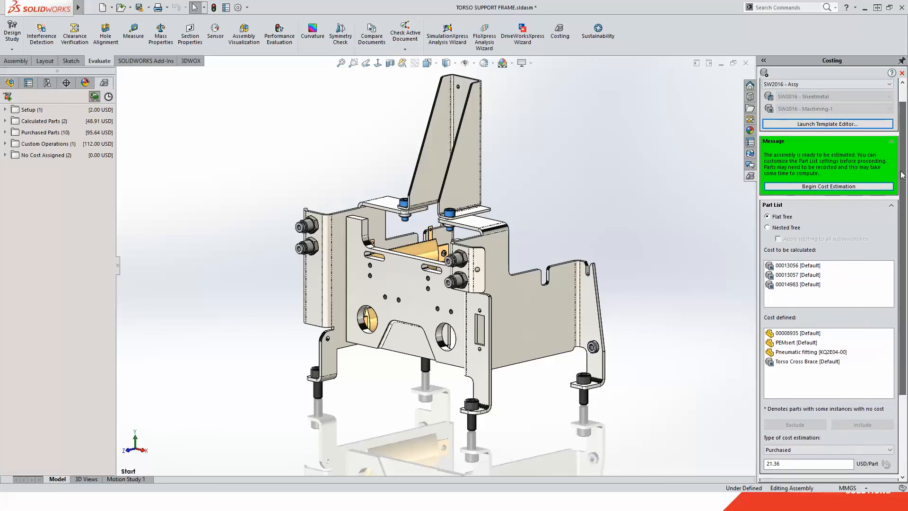
click(837, 187)
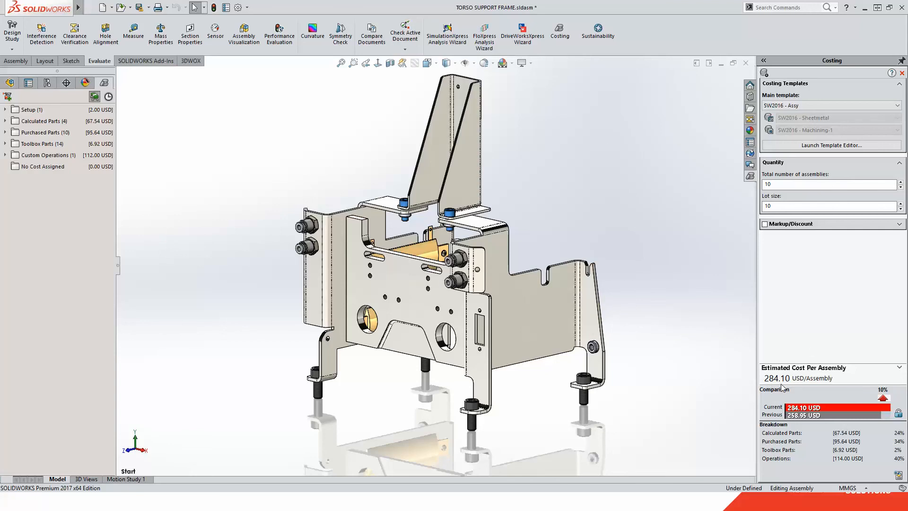
Examine the assembly's calculated, purchased and Toolbox part costs, listing the individual parts in each category.
mouse_move(48, 145)
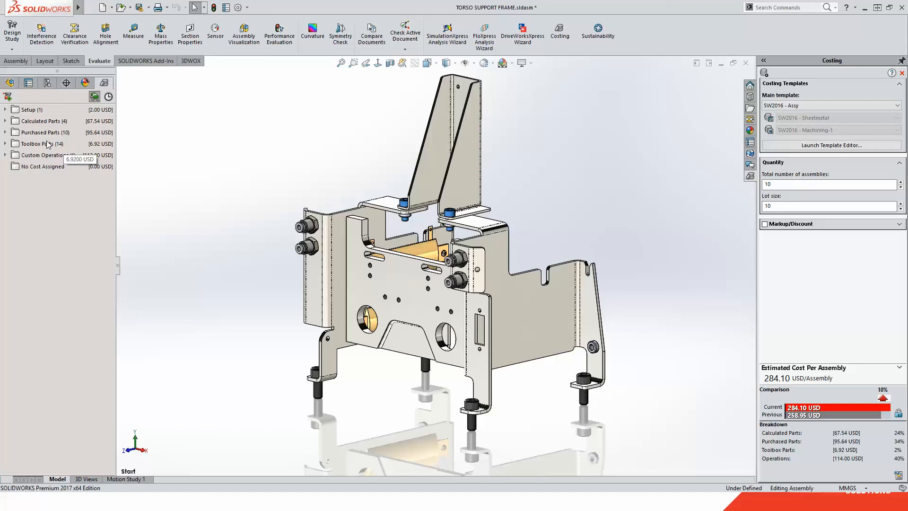
click(5, 122)
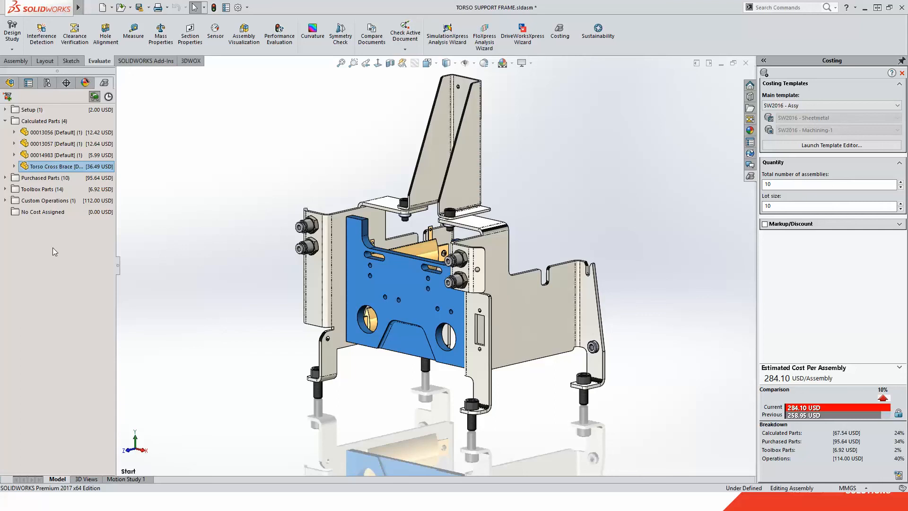
click(6, 178)
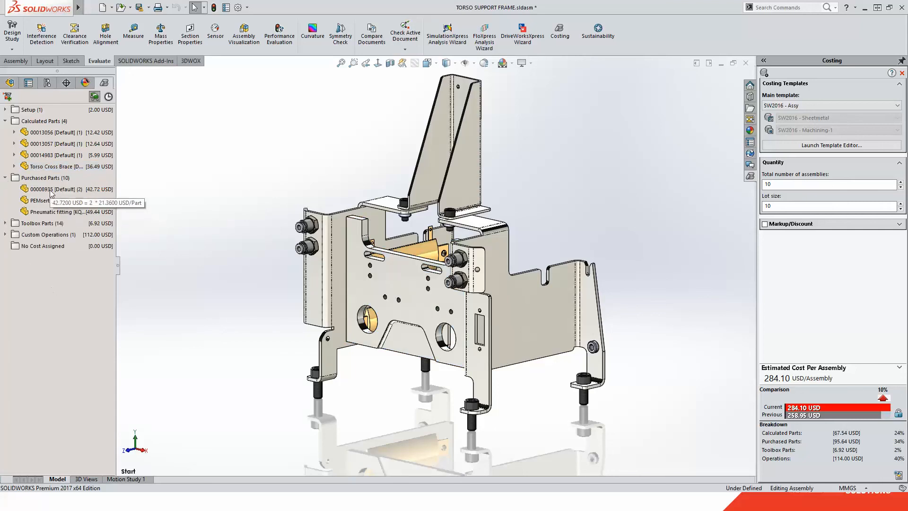
click(6, 224)
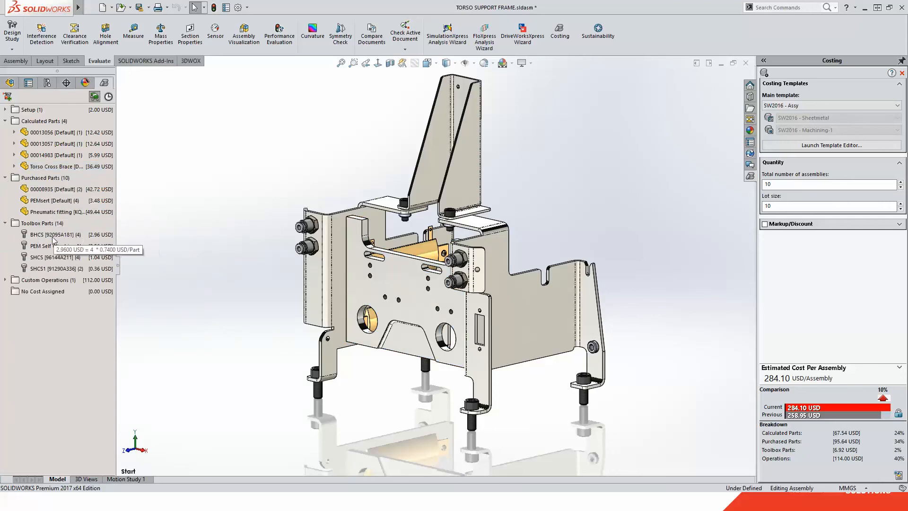
click(52, 236)
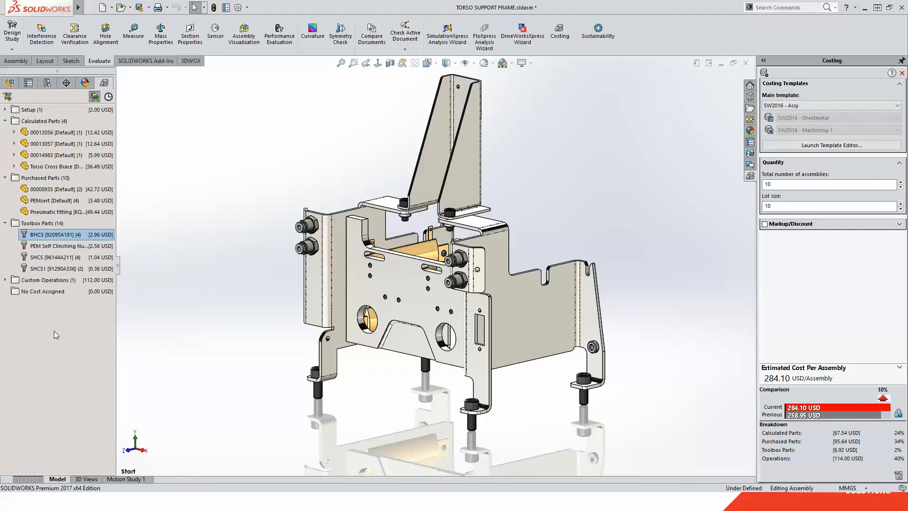
Add the Assembly custom operation at 4.00 USD/Part to all parts of the assembly.
click(8, 96)
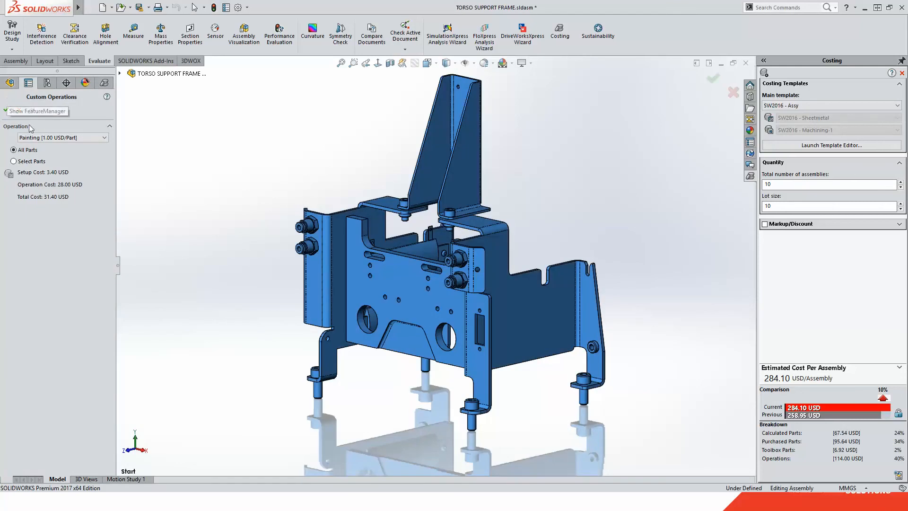
click(69, 138)
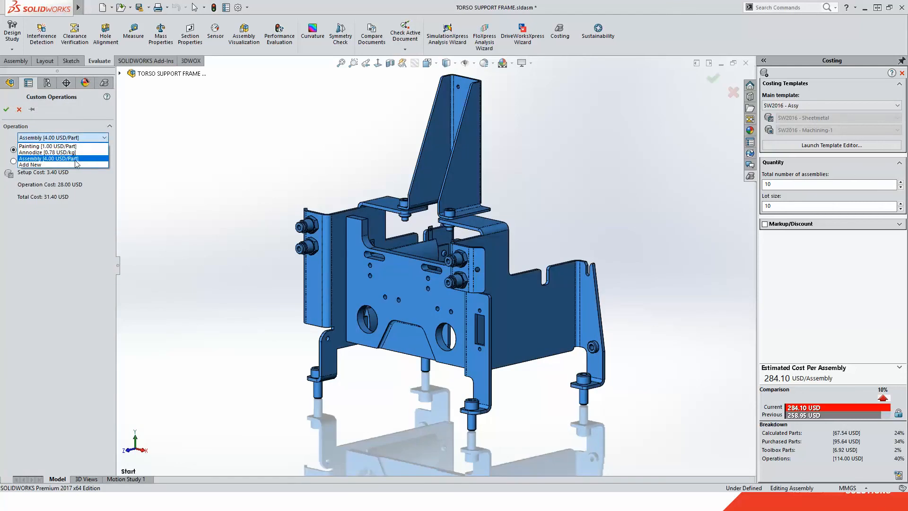
click(75, 160)
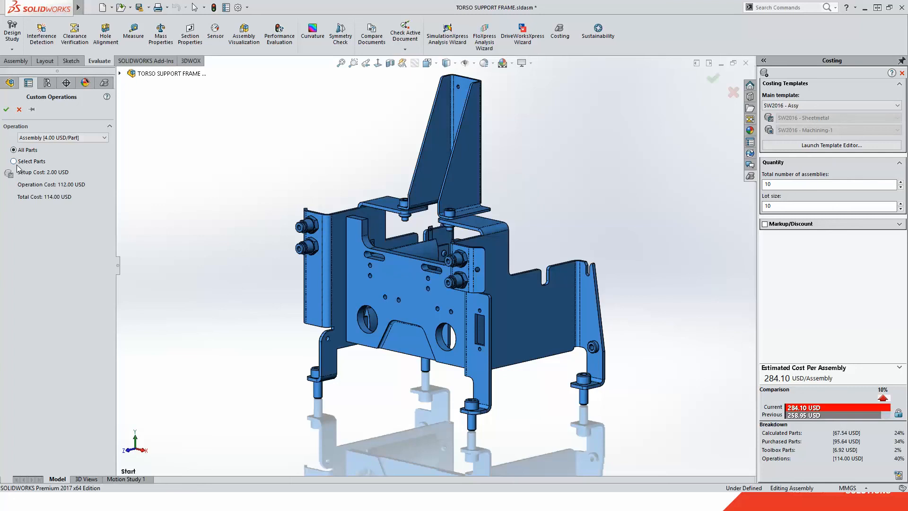
click(6, 109)
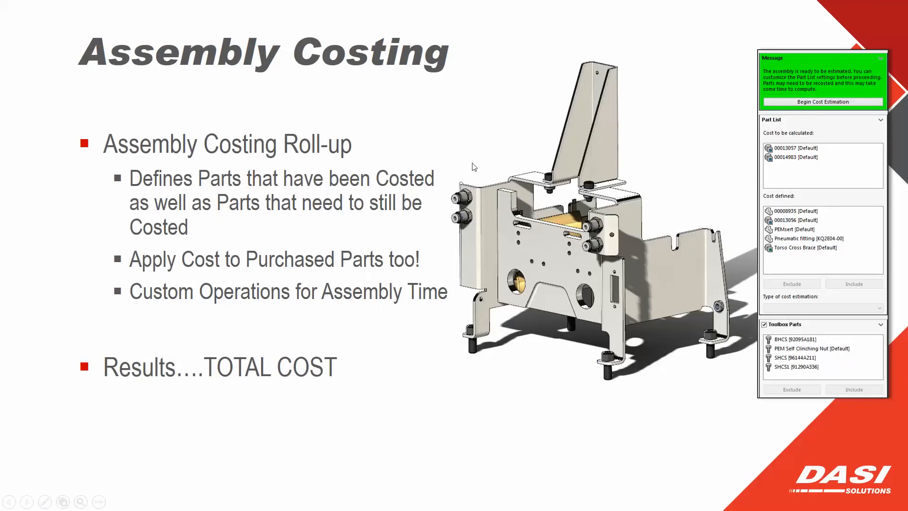
Return to SOLIDWORKS, open the assembly's costing report options and include DASI Solutions as the company.
key(Right)
key(alt+Tab)
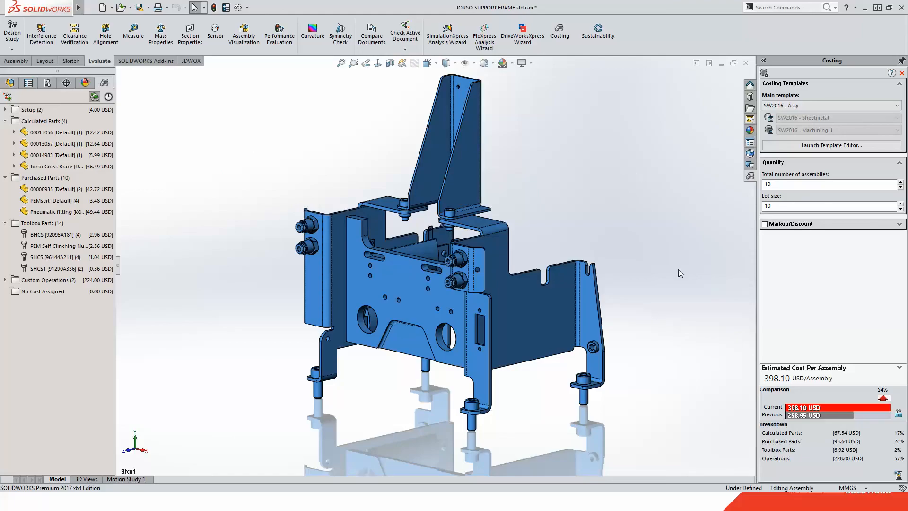
click(899, 478)
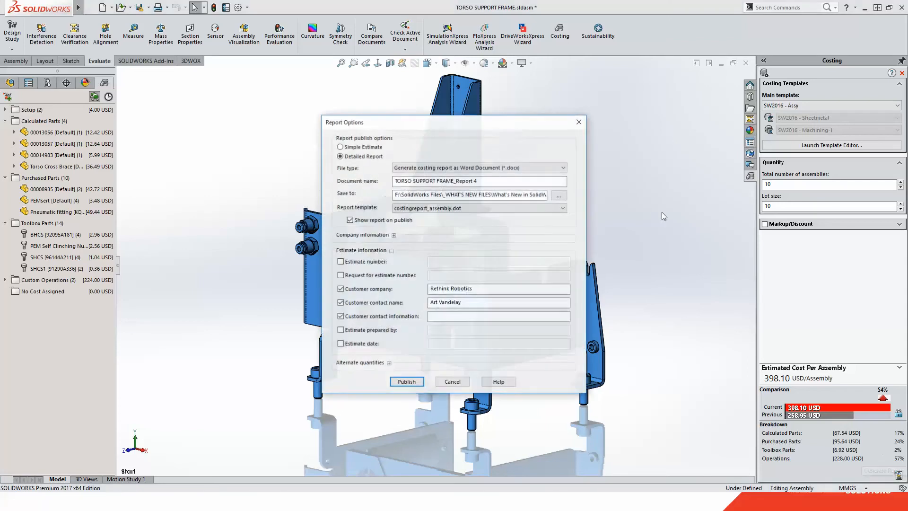
click(394, 235)
click(341, 193)
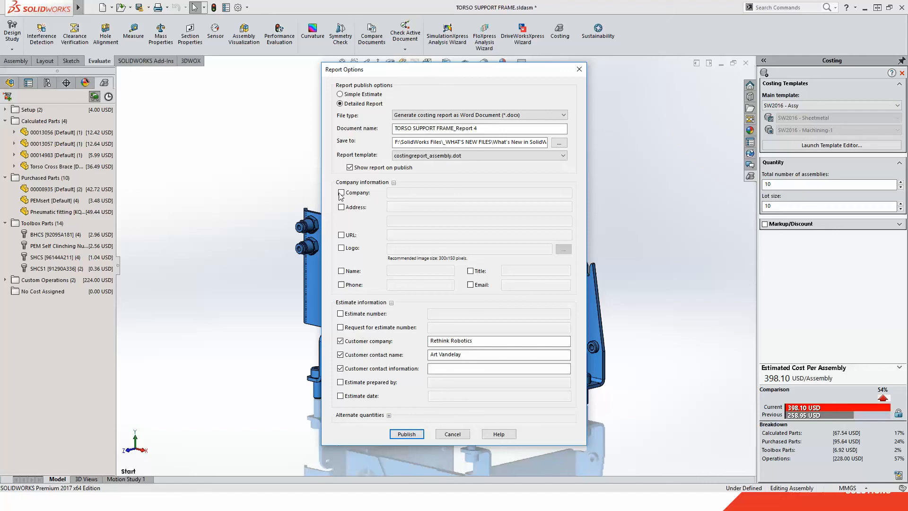
click(422, 194)
text(DASI )
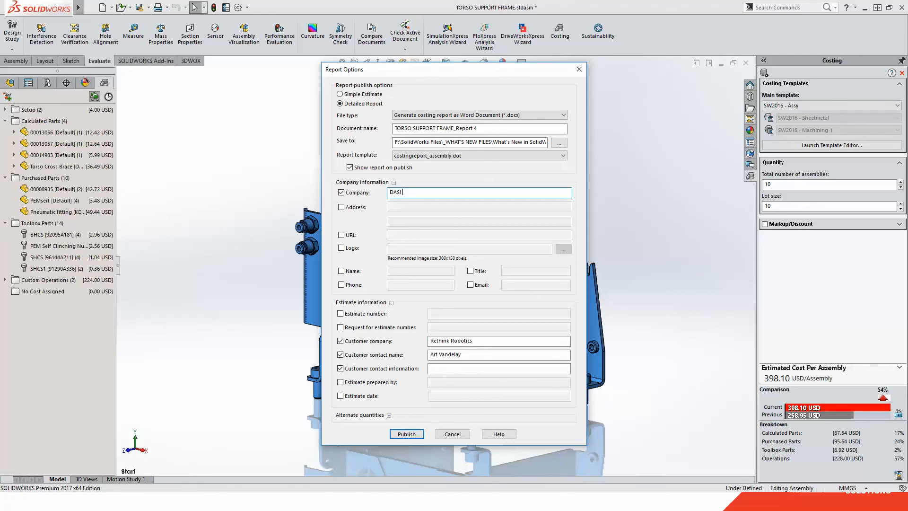
text(Solutions)
Include the company's address and publish the detailed costing report as a Word document.
click(348, 208)
click(396, 206)
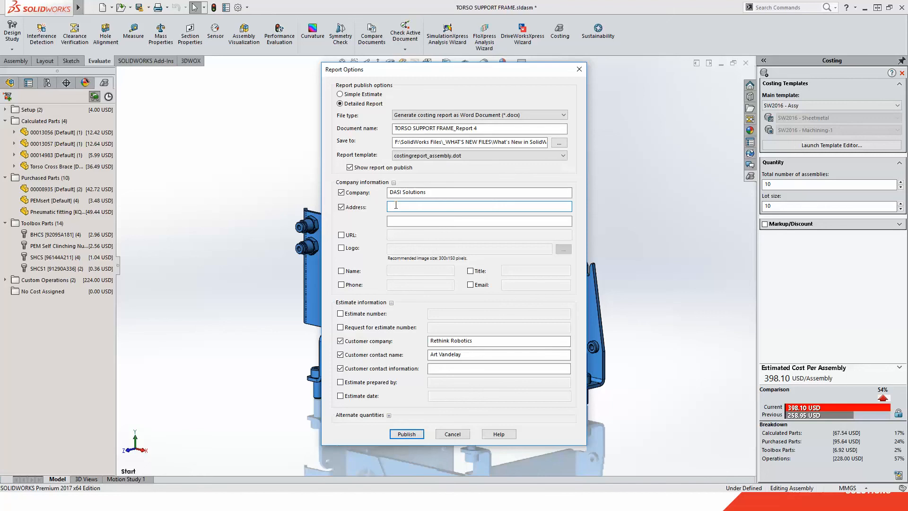
text(31 Oakland)
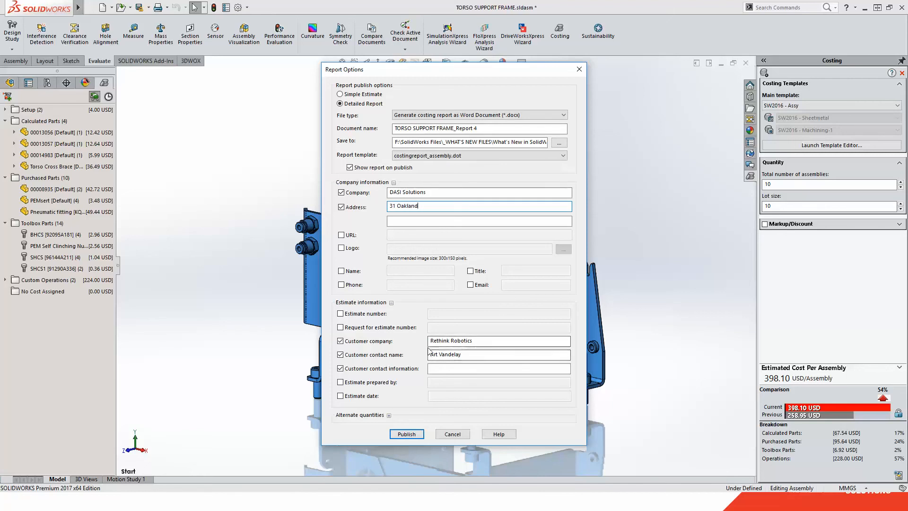
click(406, 434)
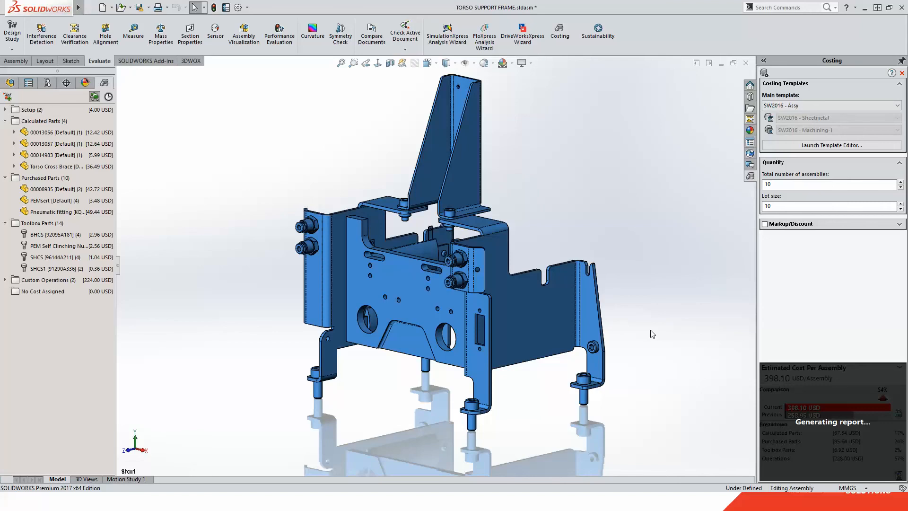
Switch to Word and review the published report's cost summary, component cost impact and cost breakdown for each part.
key(super)
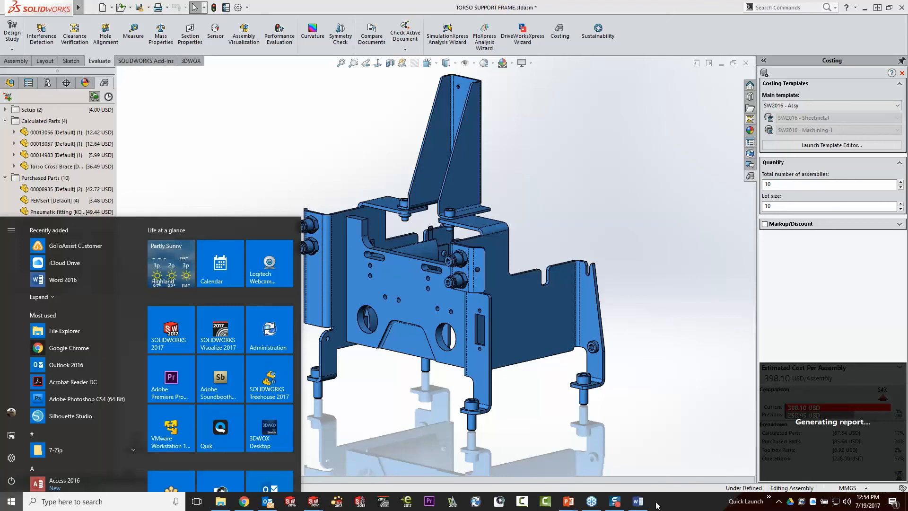
click(643, 506)
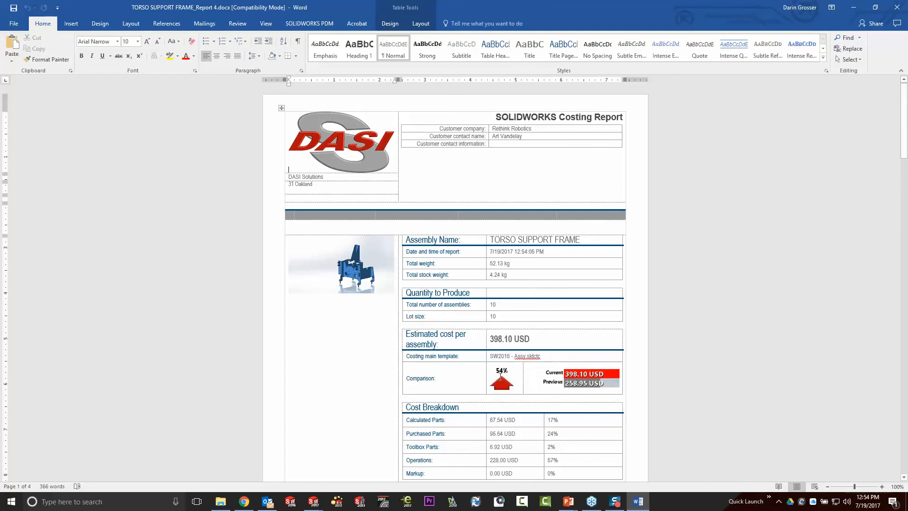
scroll(585, 367, down, 3)
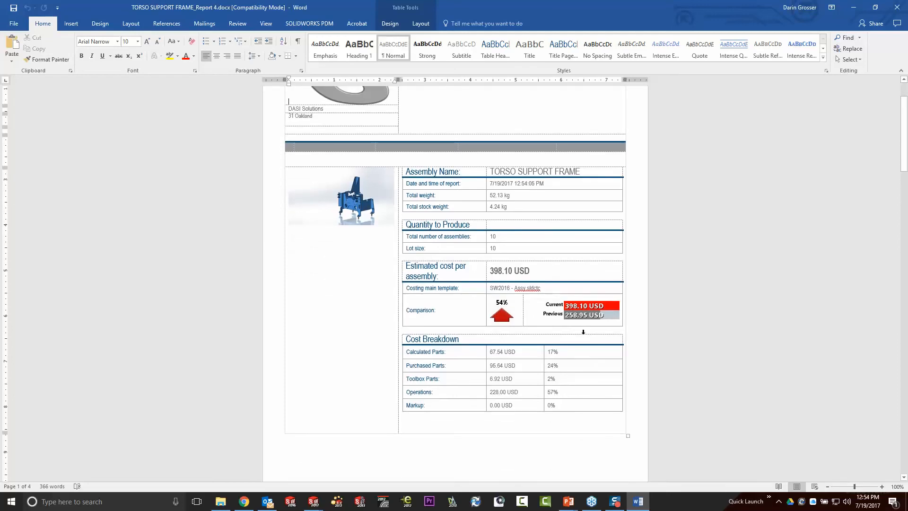
scroll(593, 316, down, 20)
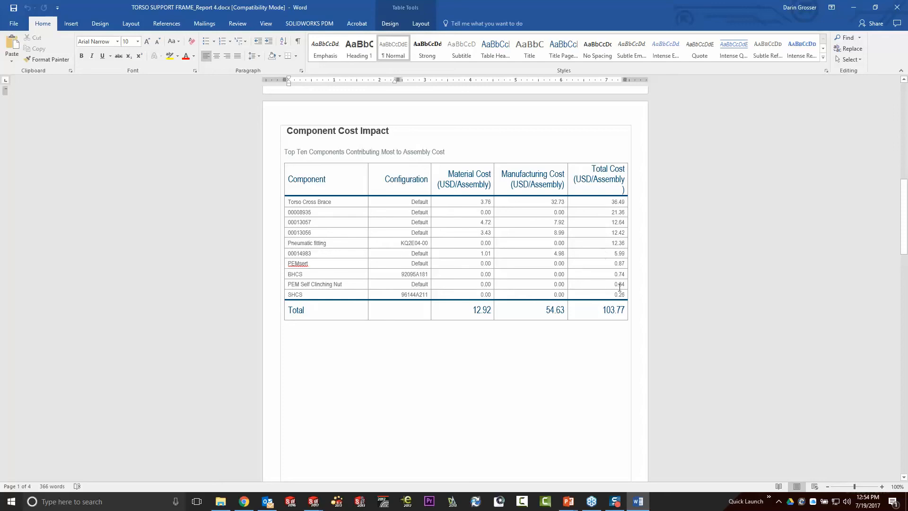
scroll(637, 354, down, 10)
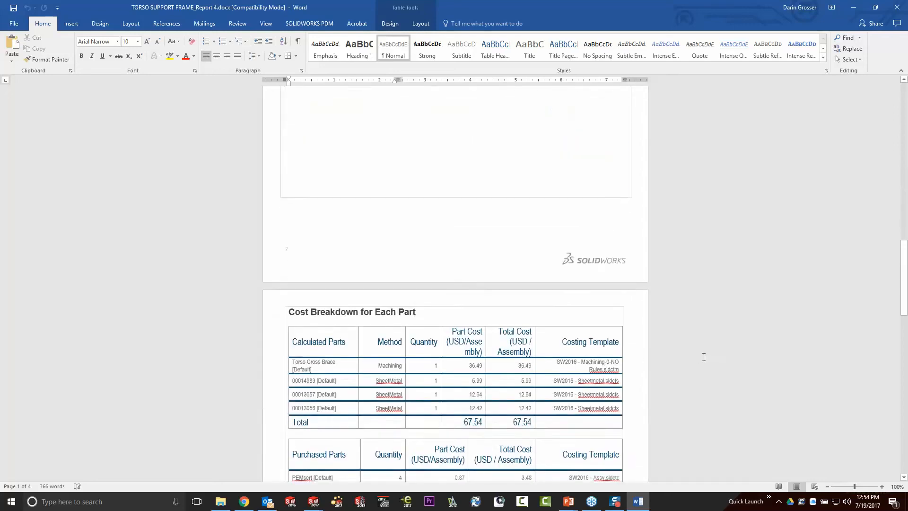
scroll(689, 358, down, 3)
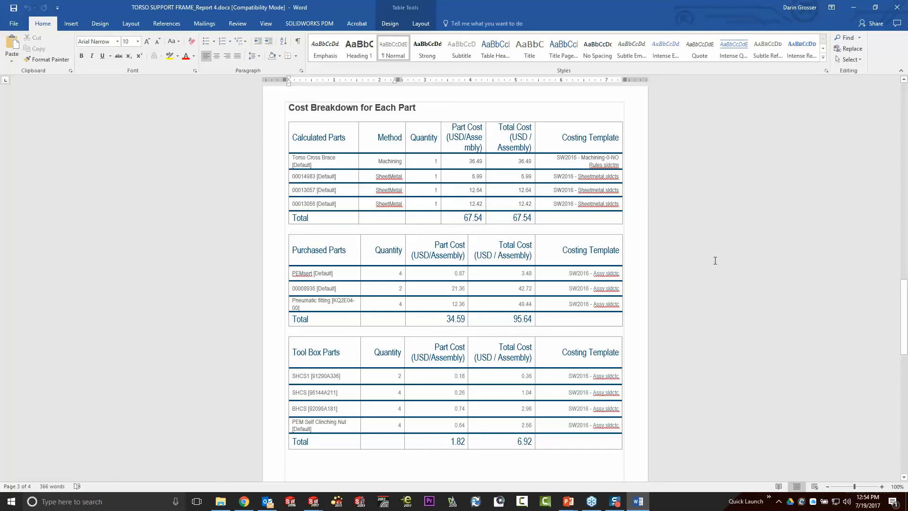
scroll(682, 260, down, 6)
scroll(682, 261, down, 3)
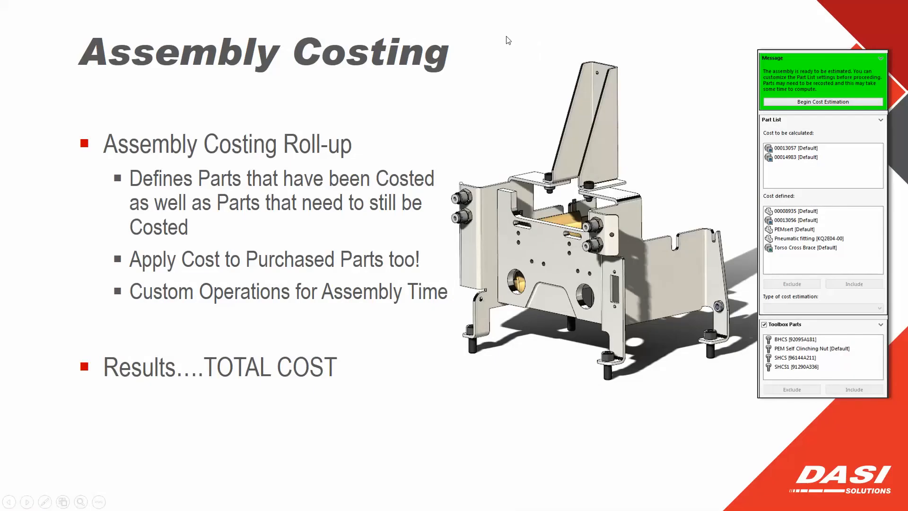
Switch to the presentation and advance to the Discover SolidWorks Costing slide.
click(507, 37)
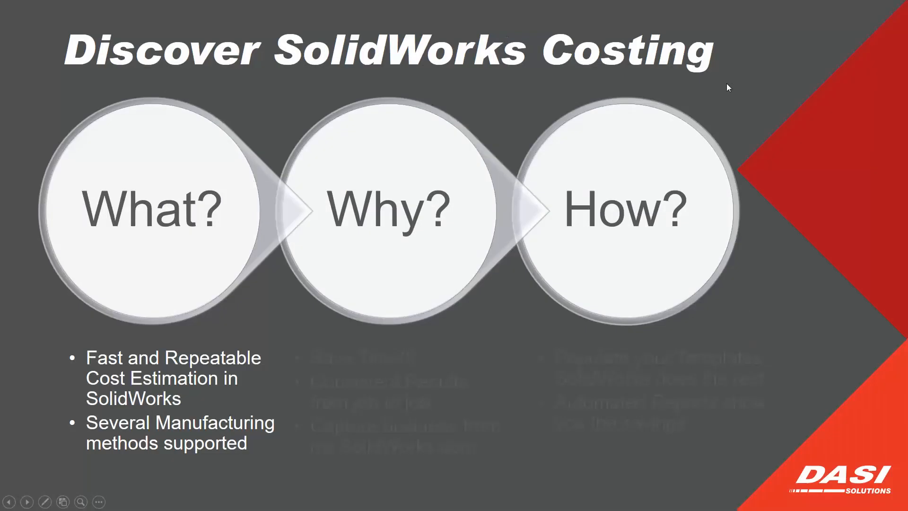